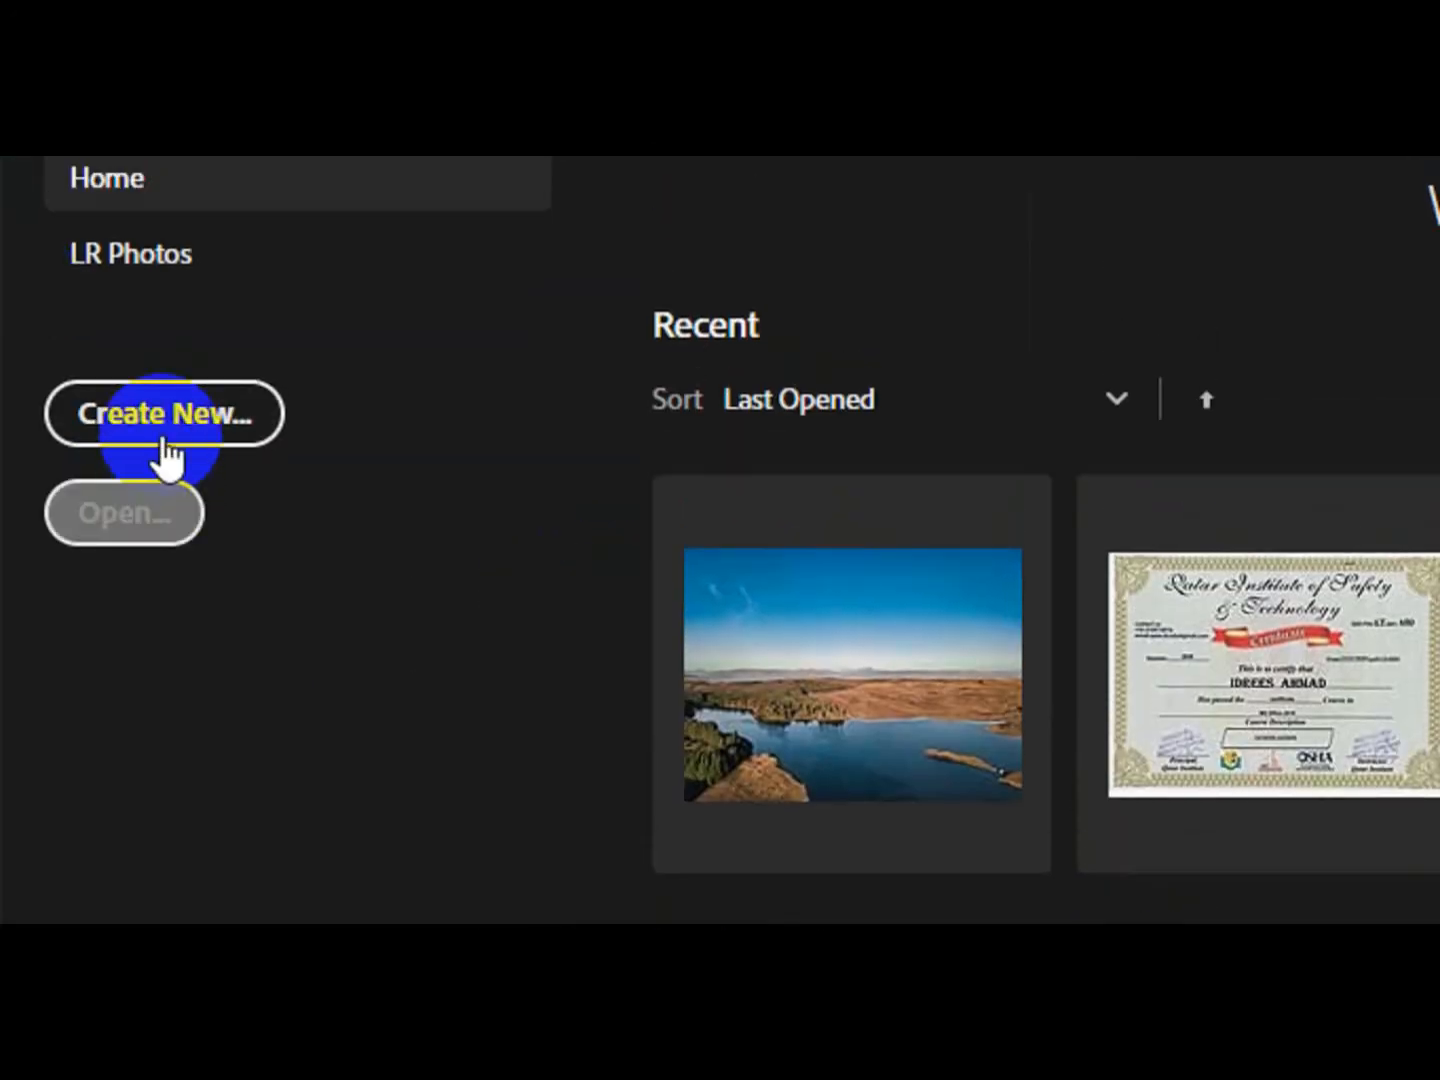
Step: Create a new A4 document, 210 x 297 mm at 300 ppi, from the recent presets
click(166, 418)
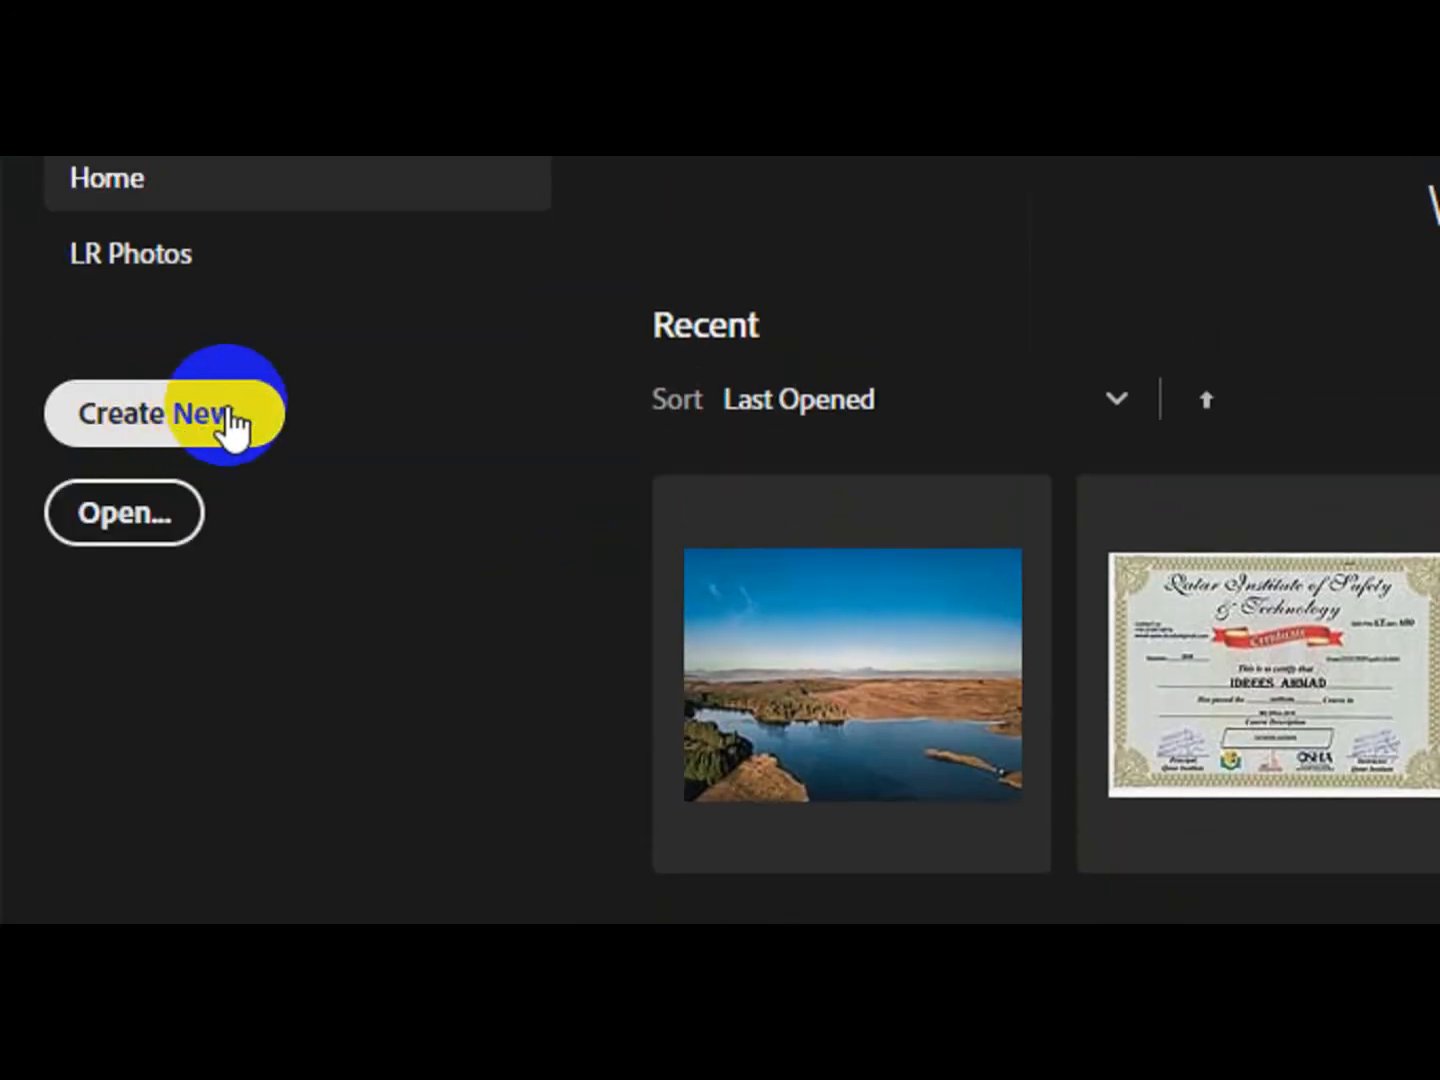
click(250, 427)
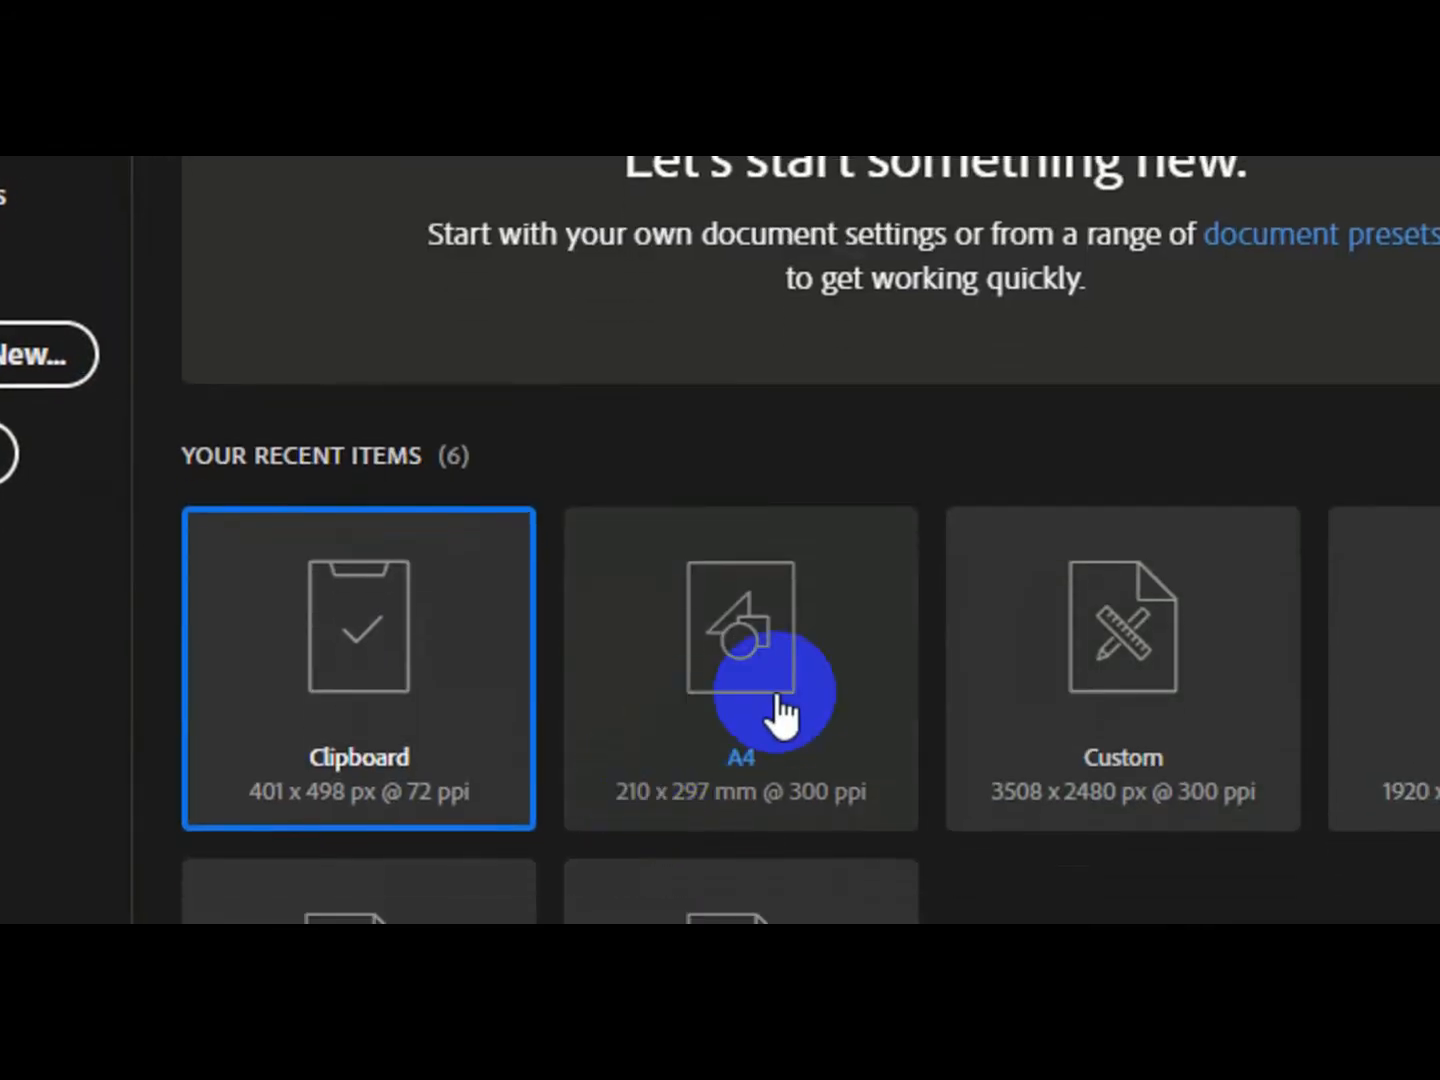
click(785, 776)
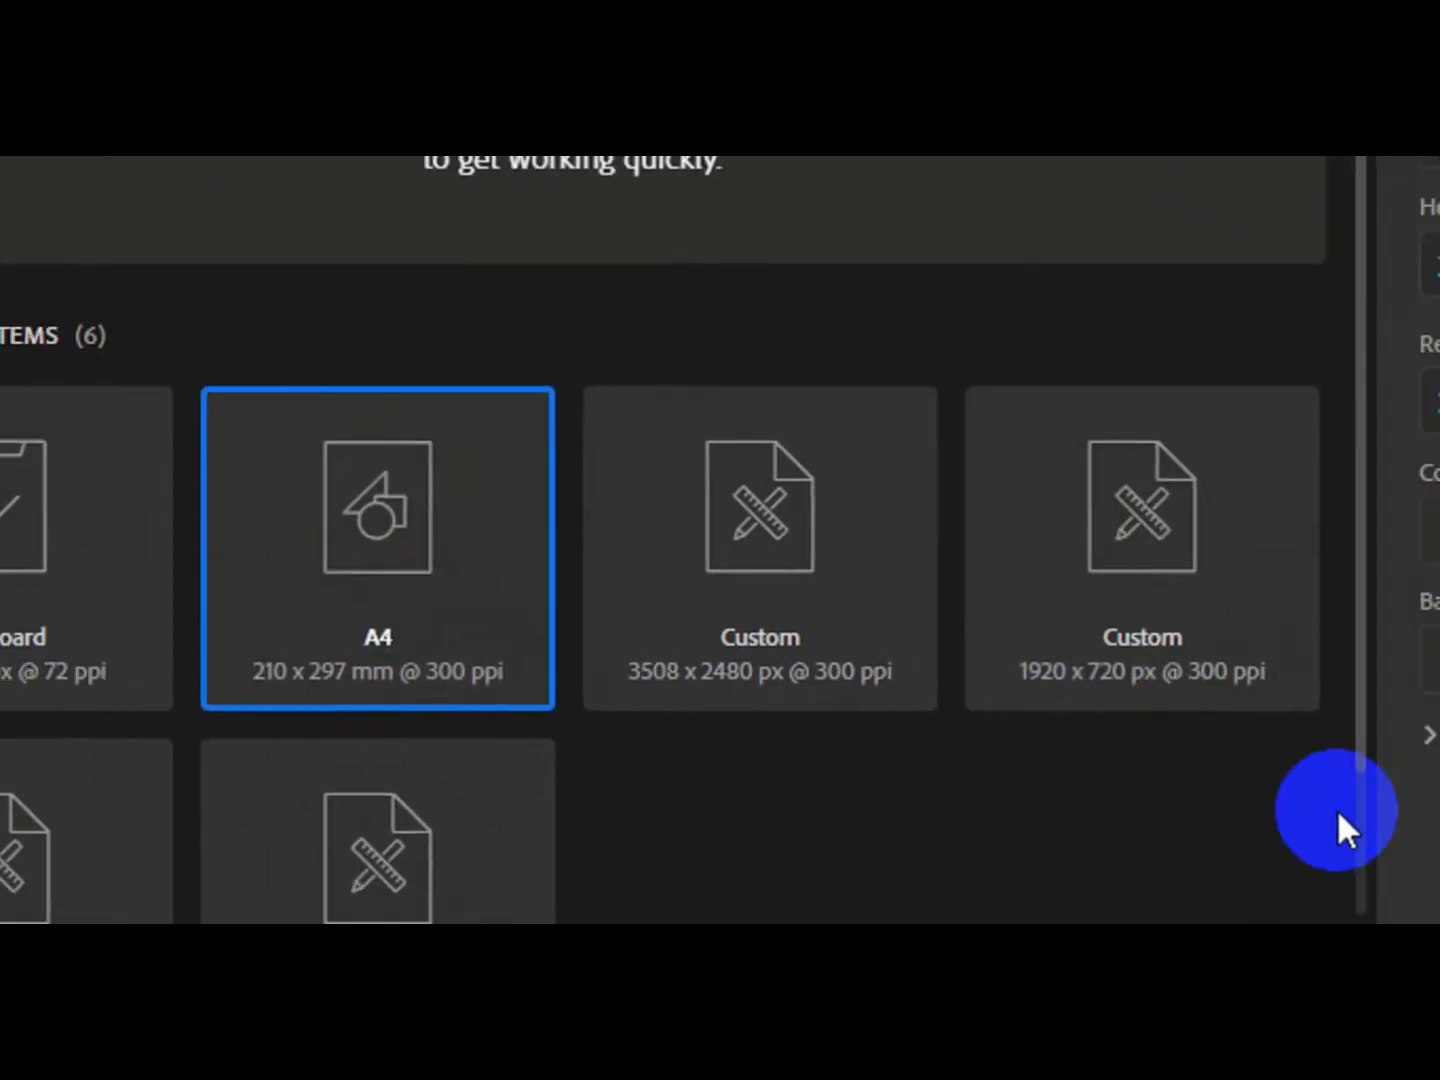
click(1118, 762)
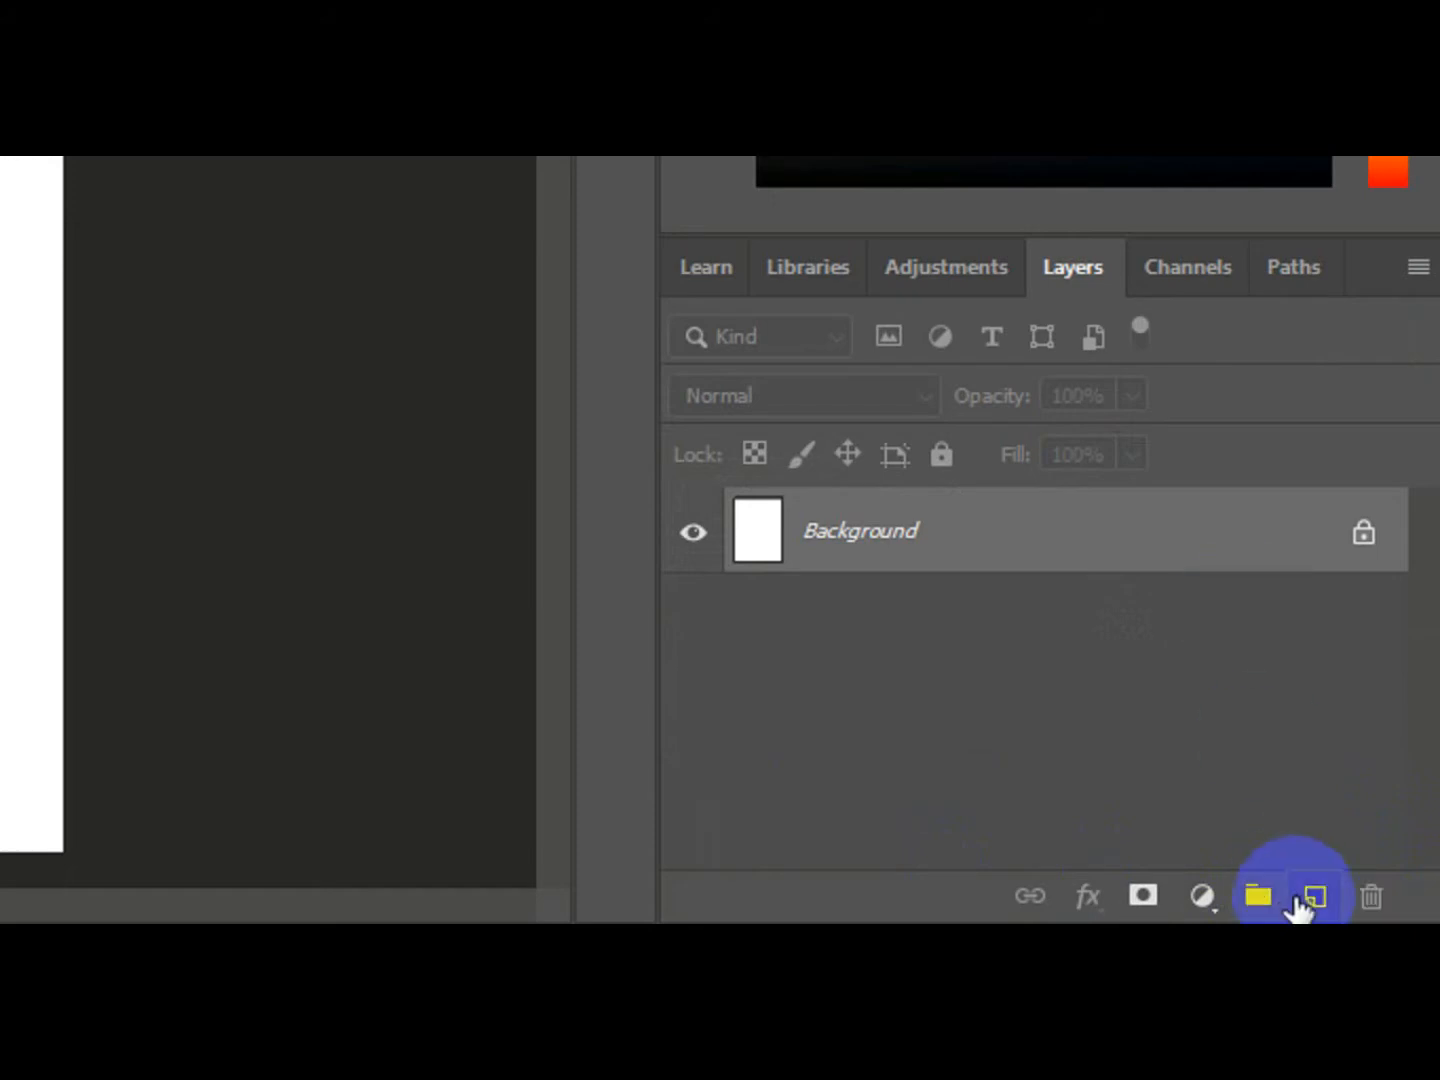
Step: Add five new empty layers above the Background layer
click(1316, 910)
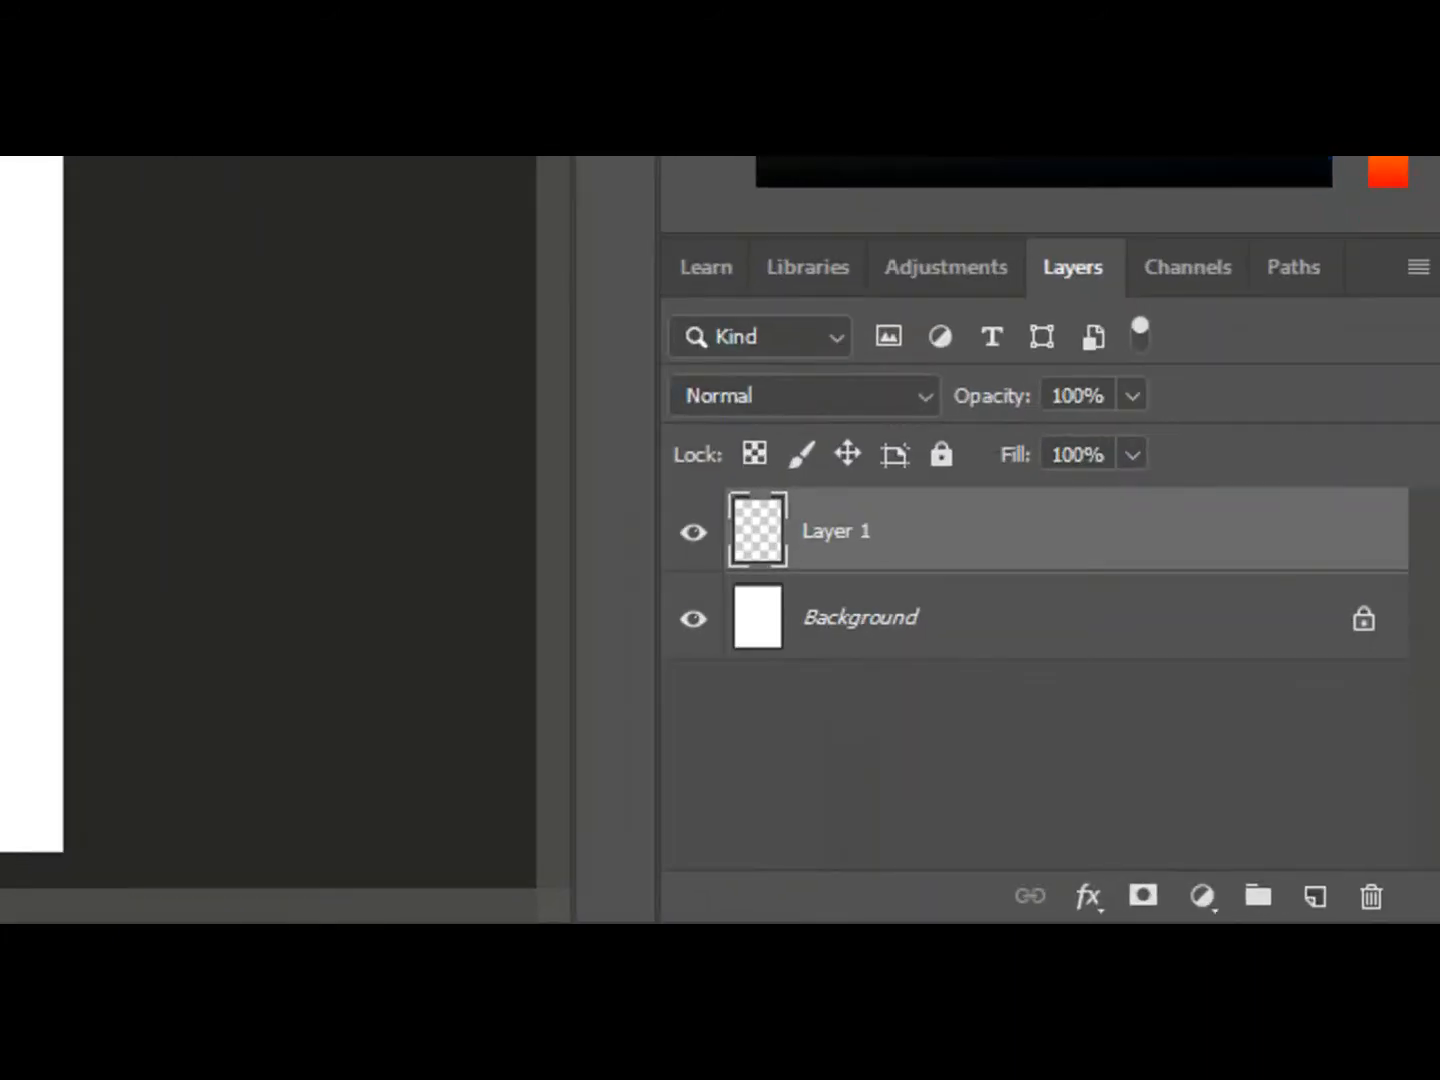
click(1258, 896)
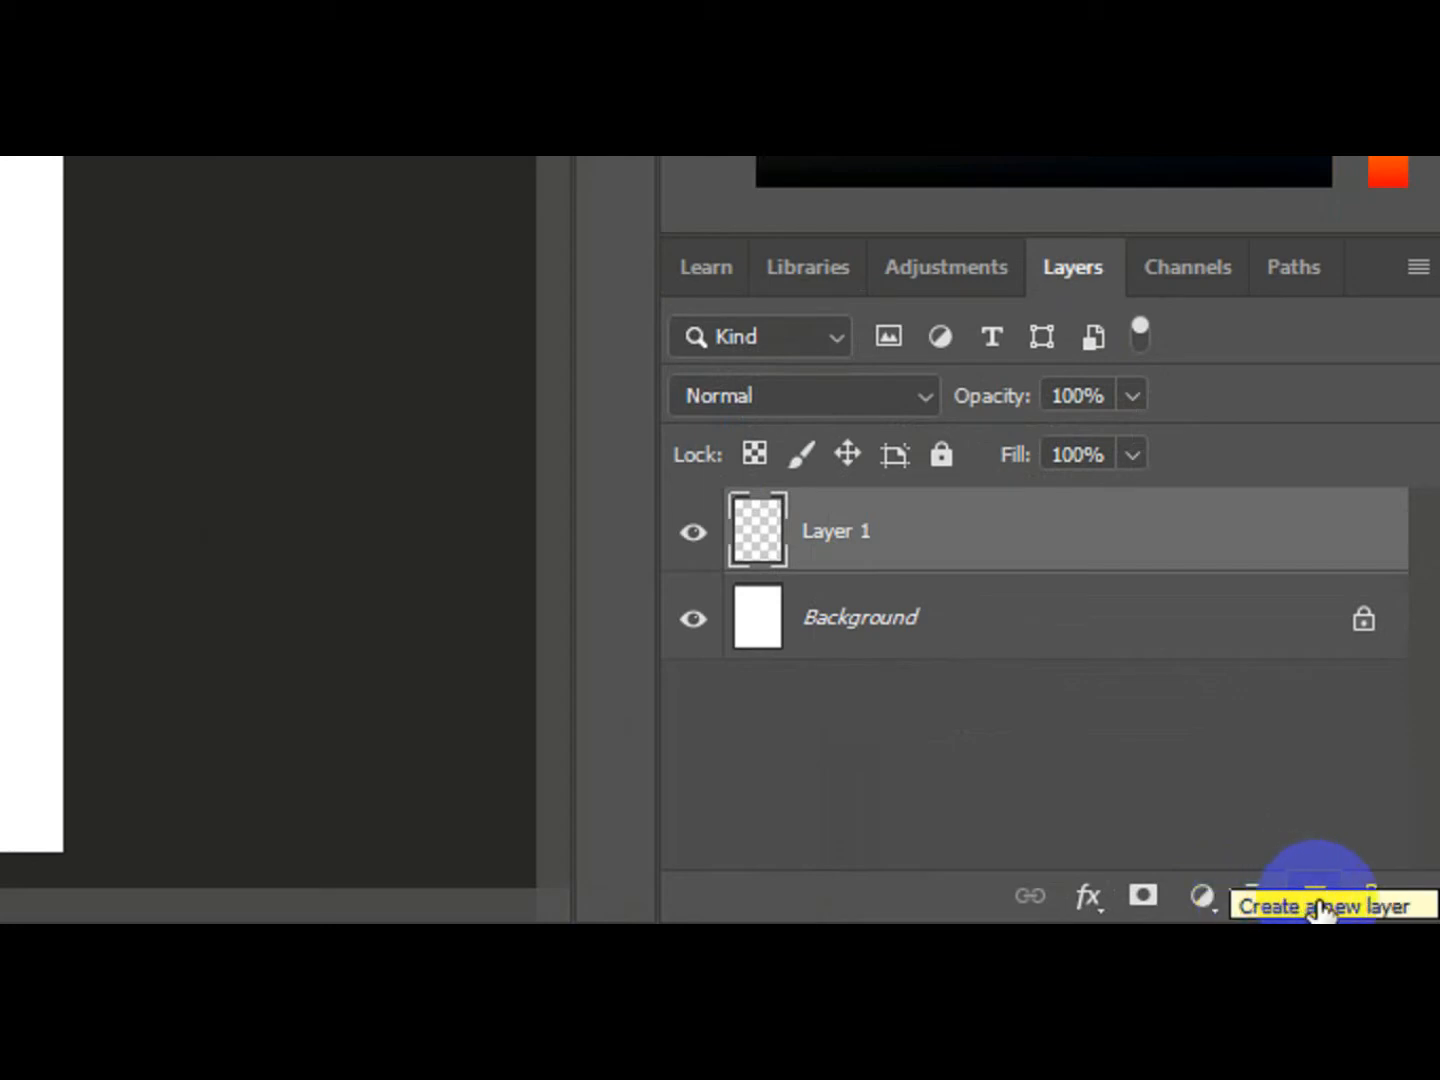
click(1317, 898)
click(1316, 898)
click(1317, 898)
click(1317, 898)
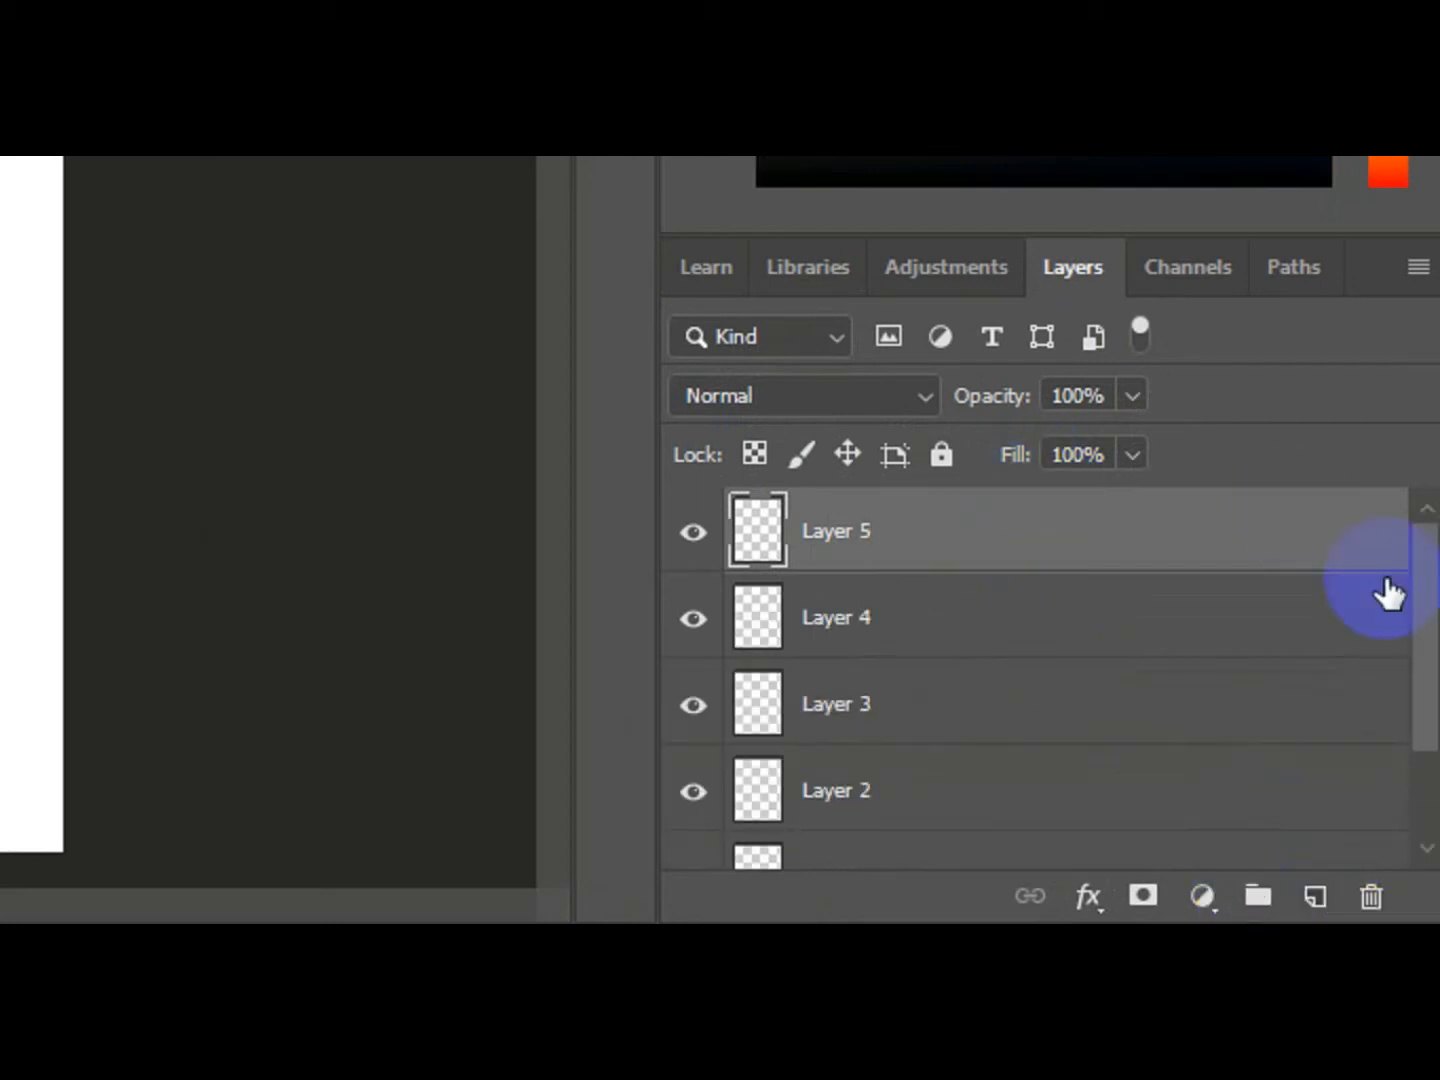
mouse_move(1432, 632)
mouse_down()
mouse_move(1430, 720)
mouse_move(1420, 608)
mouse_up()
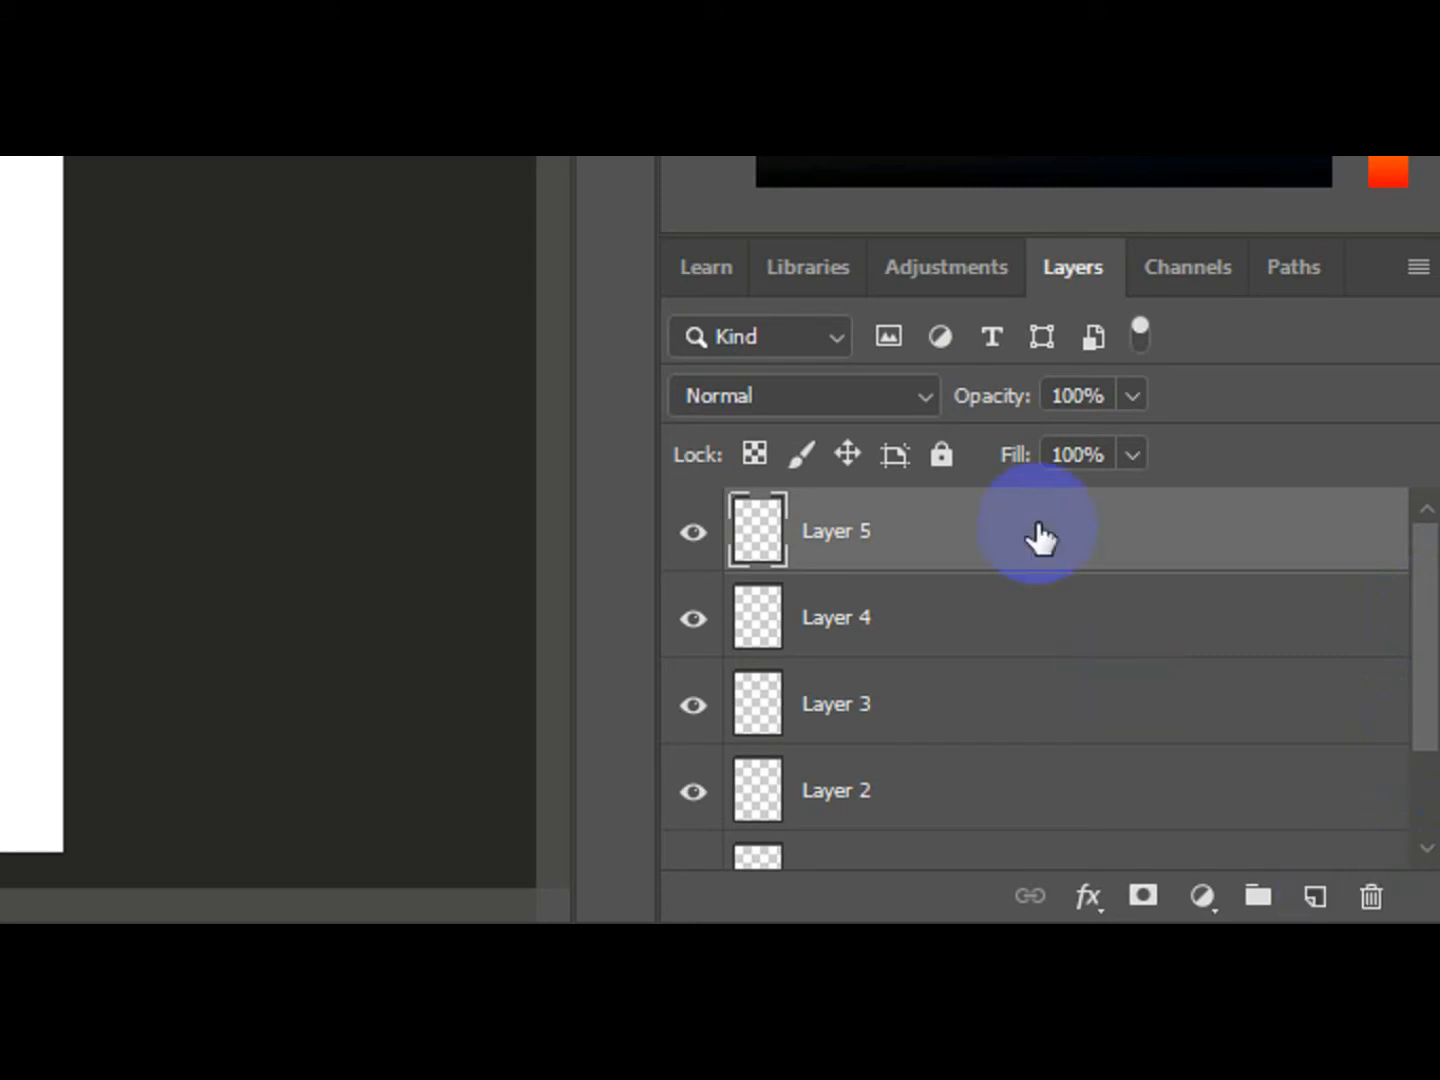
Step: Delete Layer 5, Layer 4 and Layer 3, keeping Layer 1 and Layer 2
click(1372, 900)
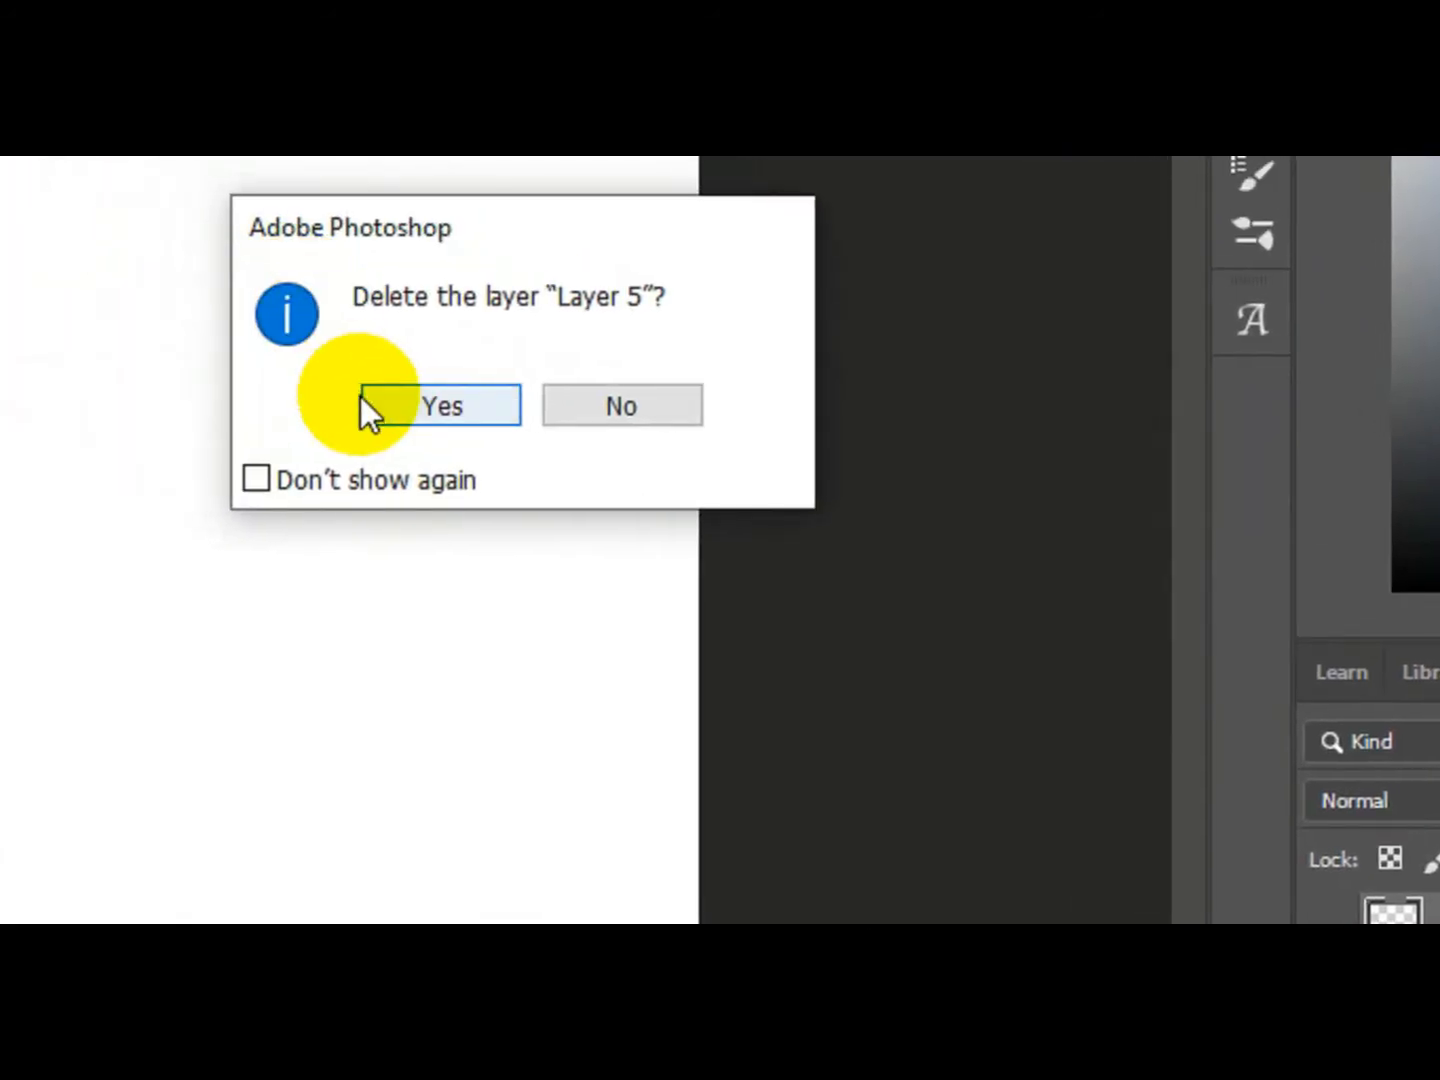
click(407, 422)
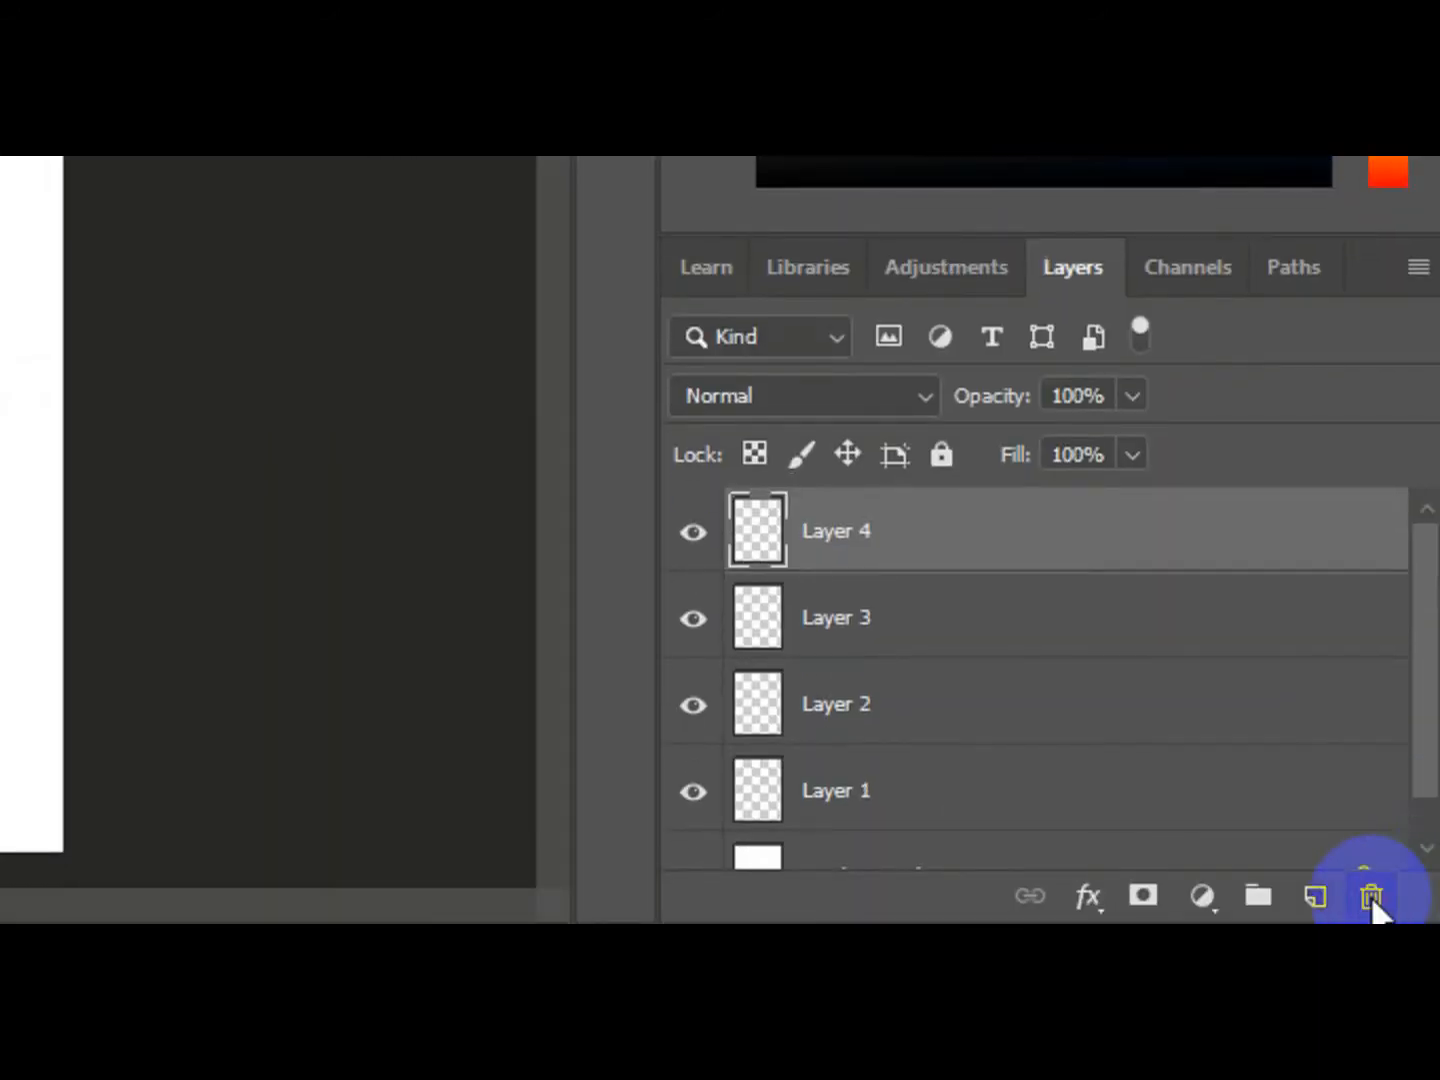
click(1372, 898)
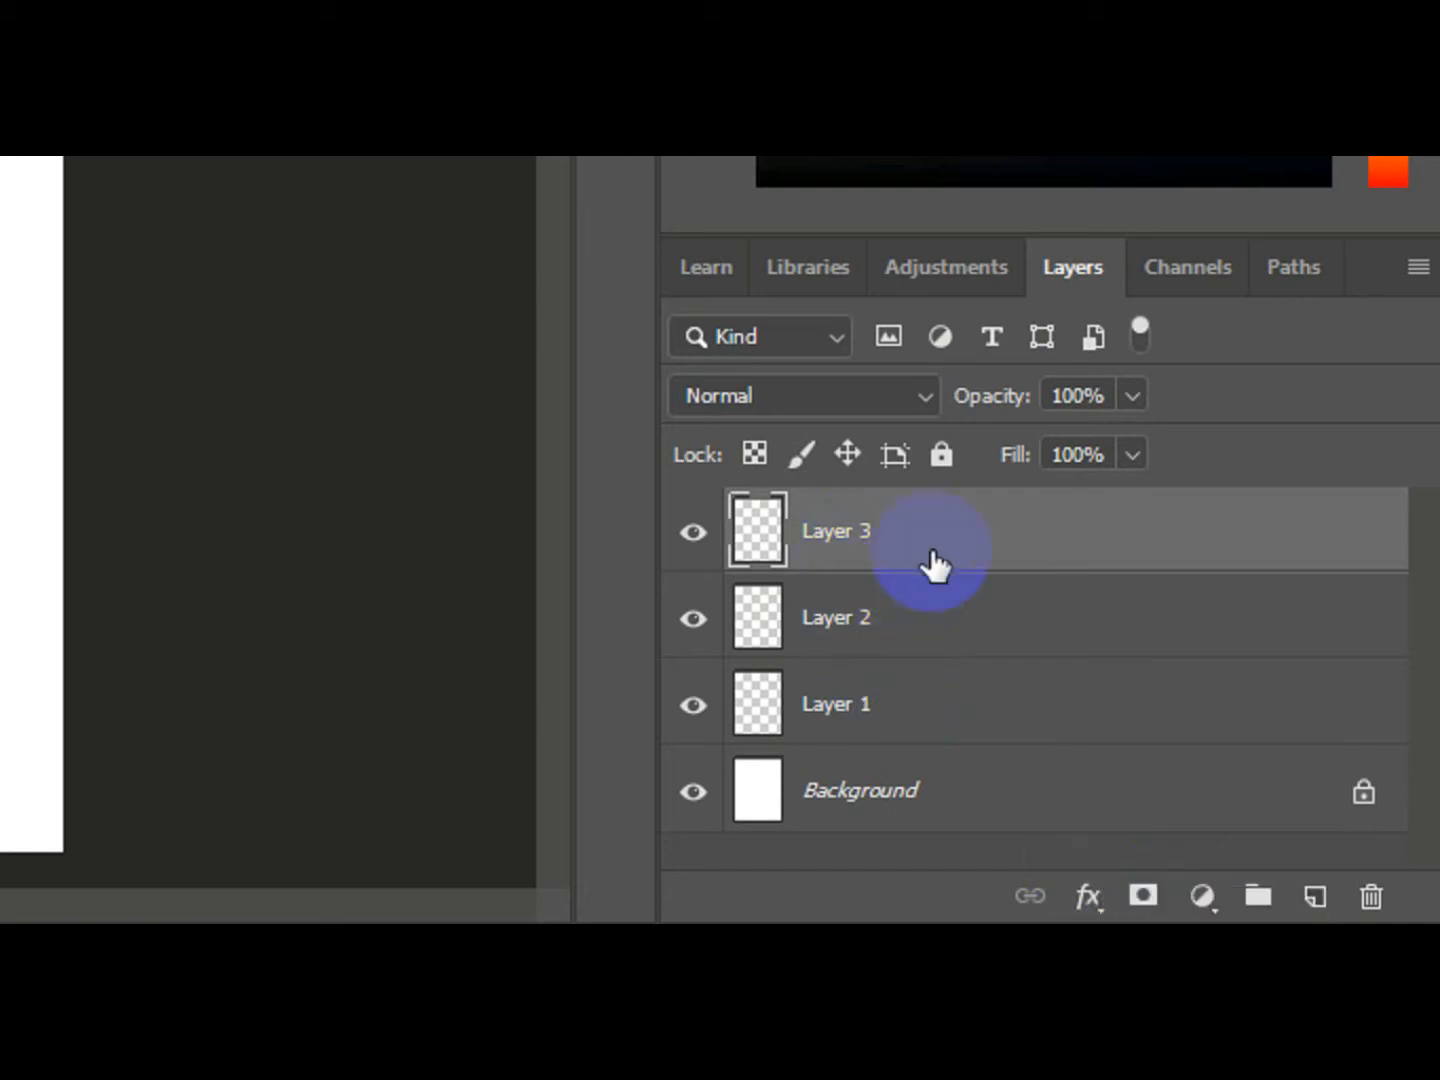
click(1373, 896)
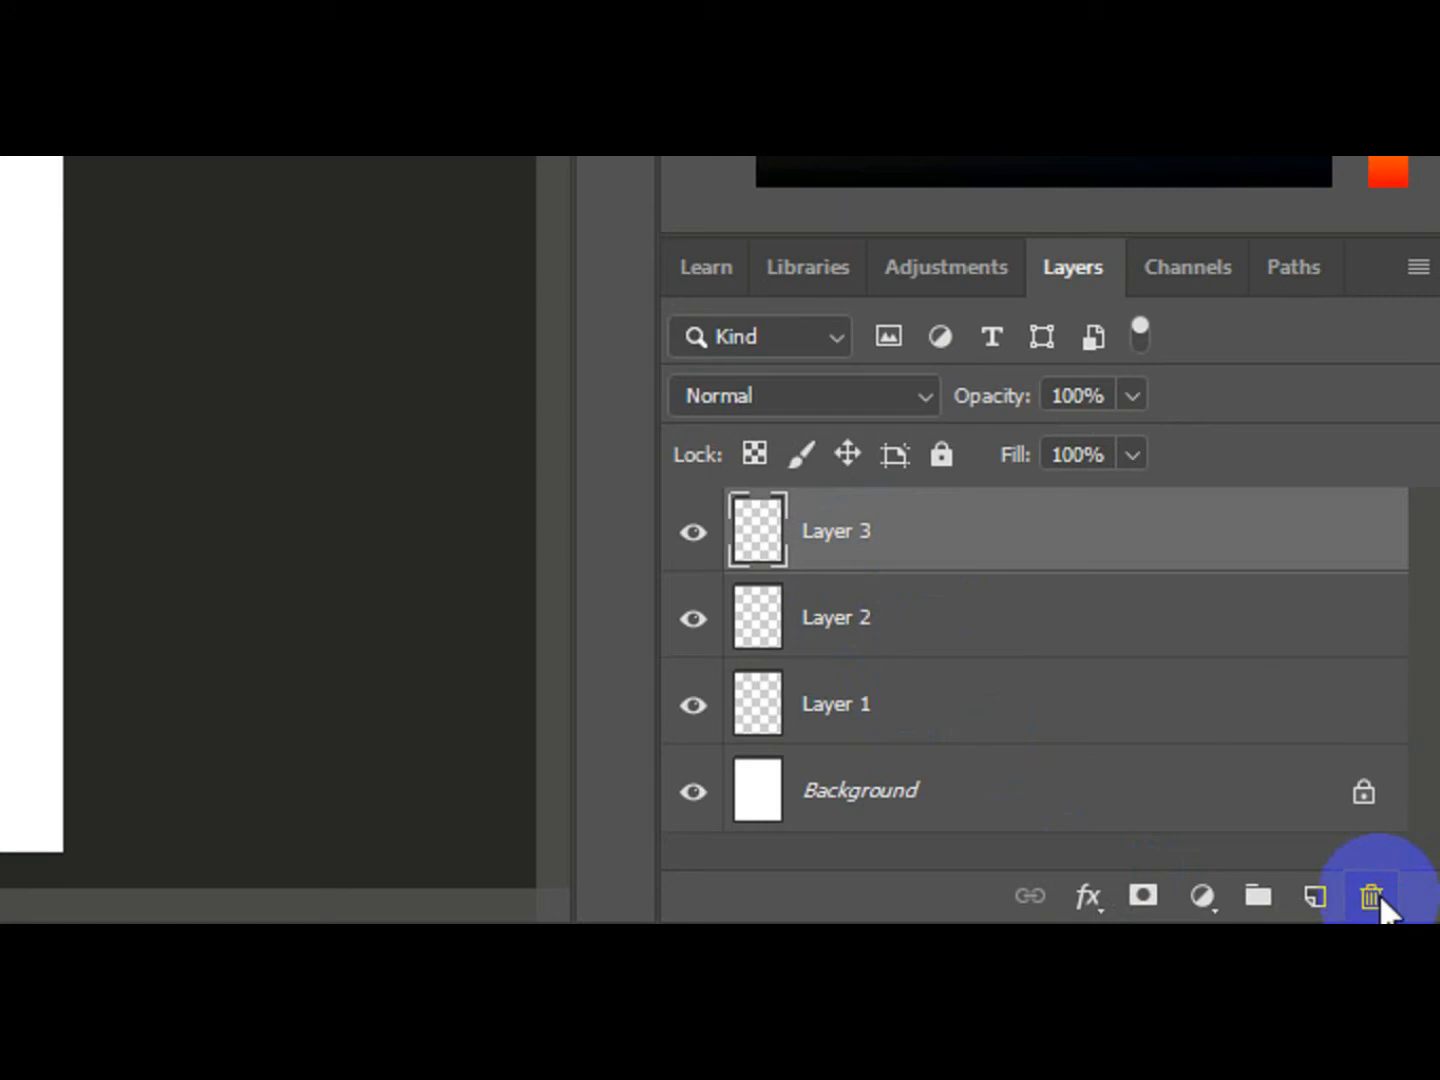
click(1373, 897)
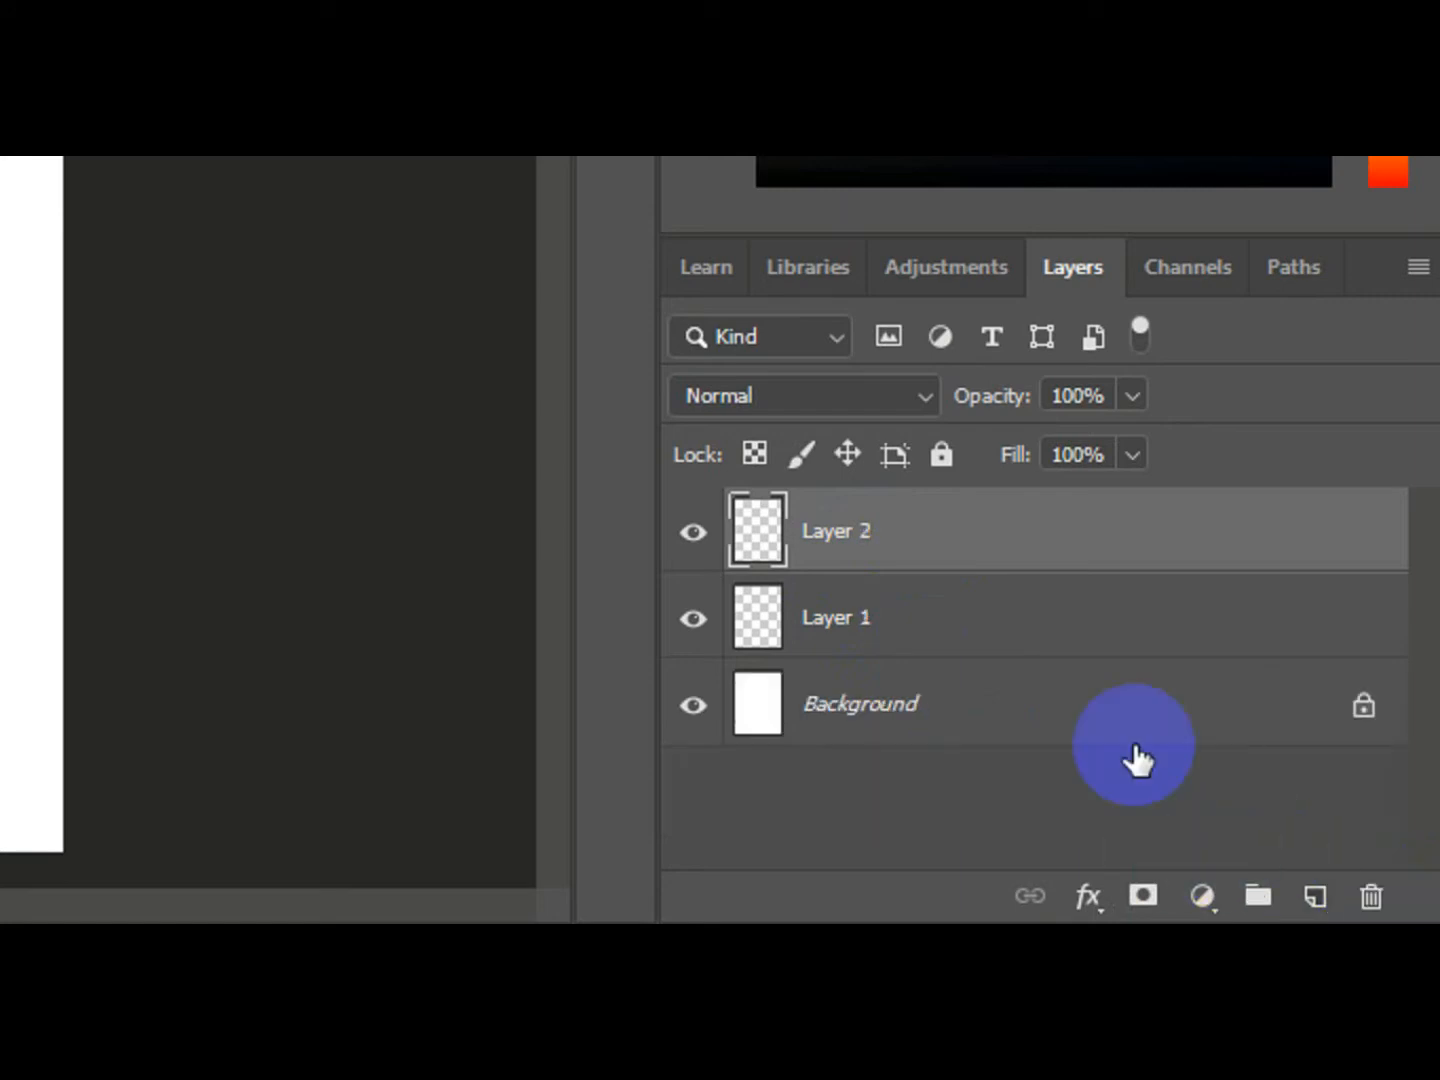
Step: Switch the active layer between Layer 1 and Layer 2, ending with Layer 1 active
click(850, 617)
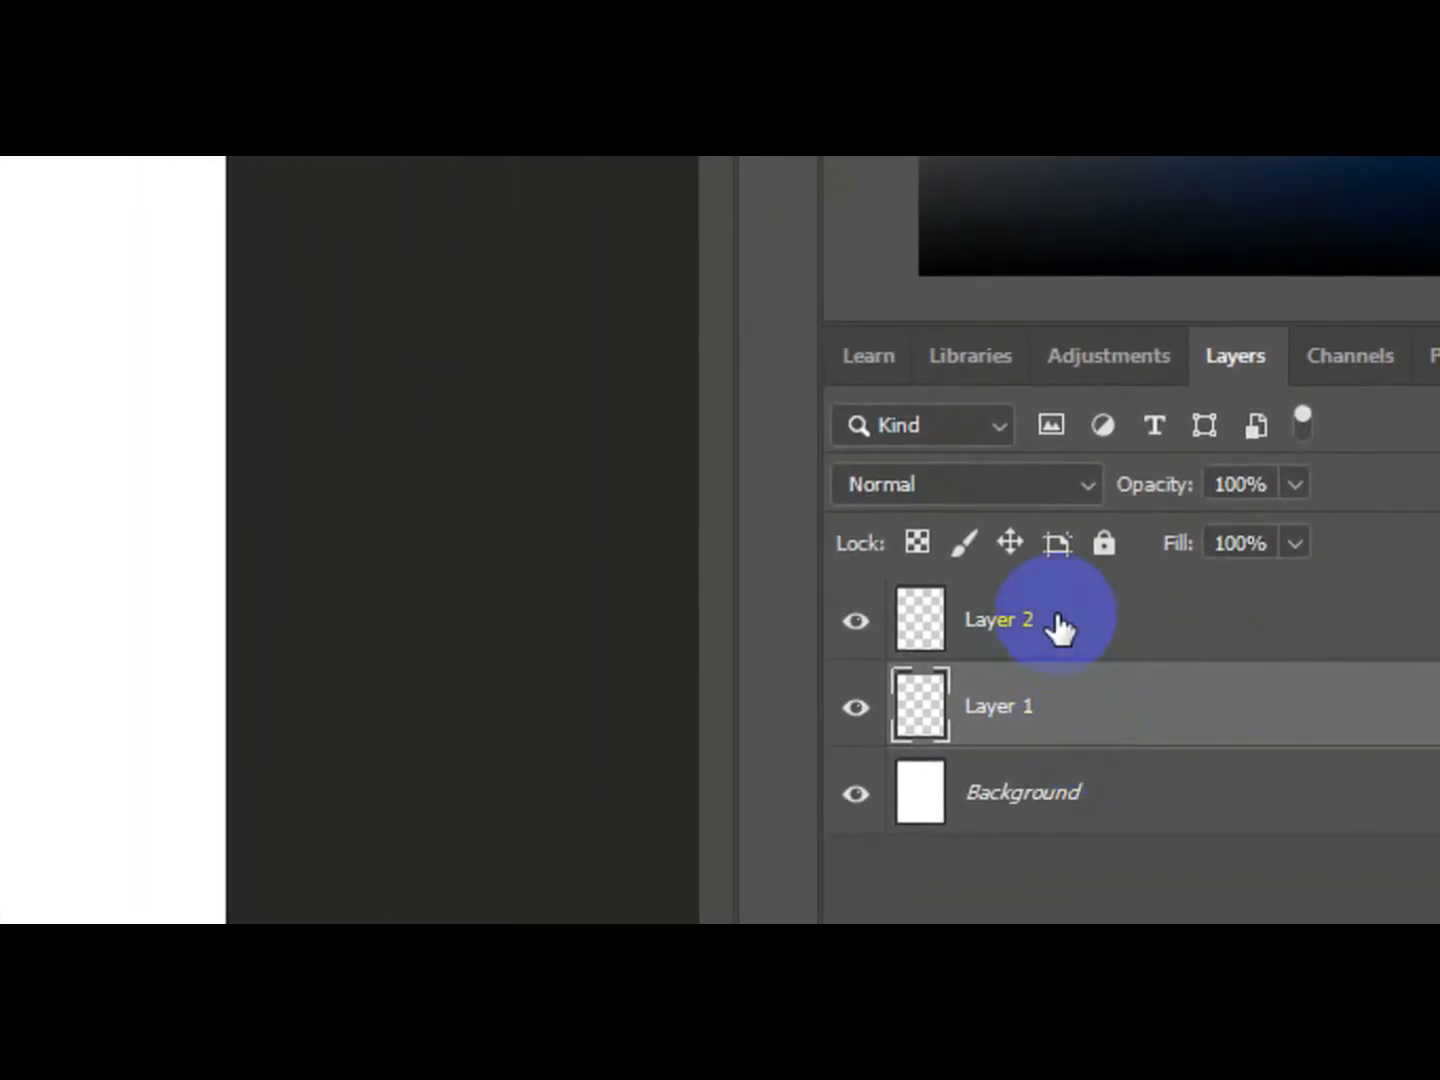
click(1057, 627)
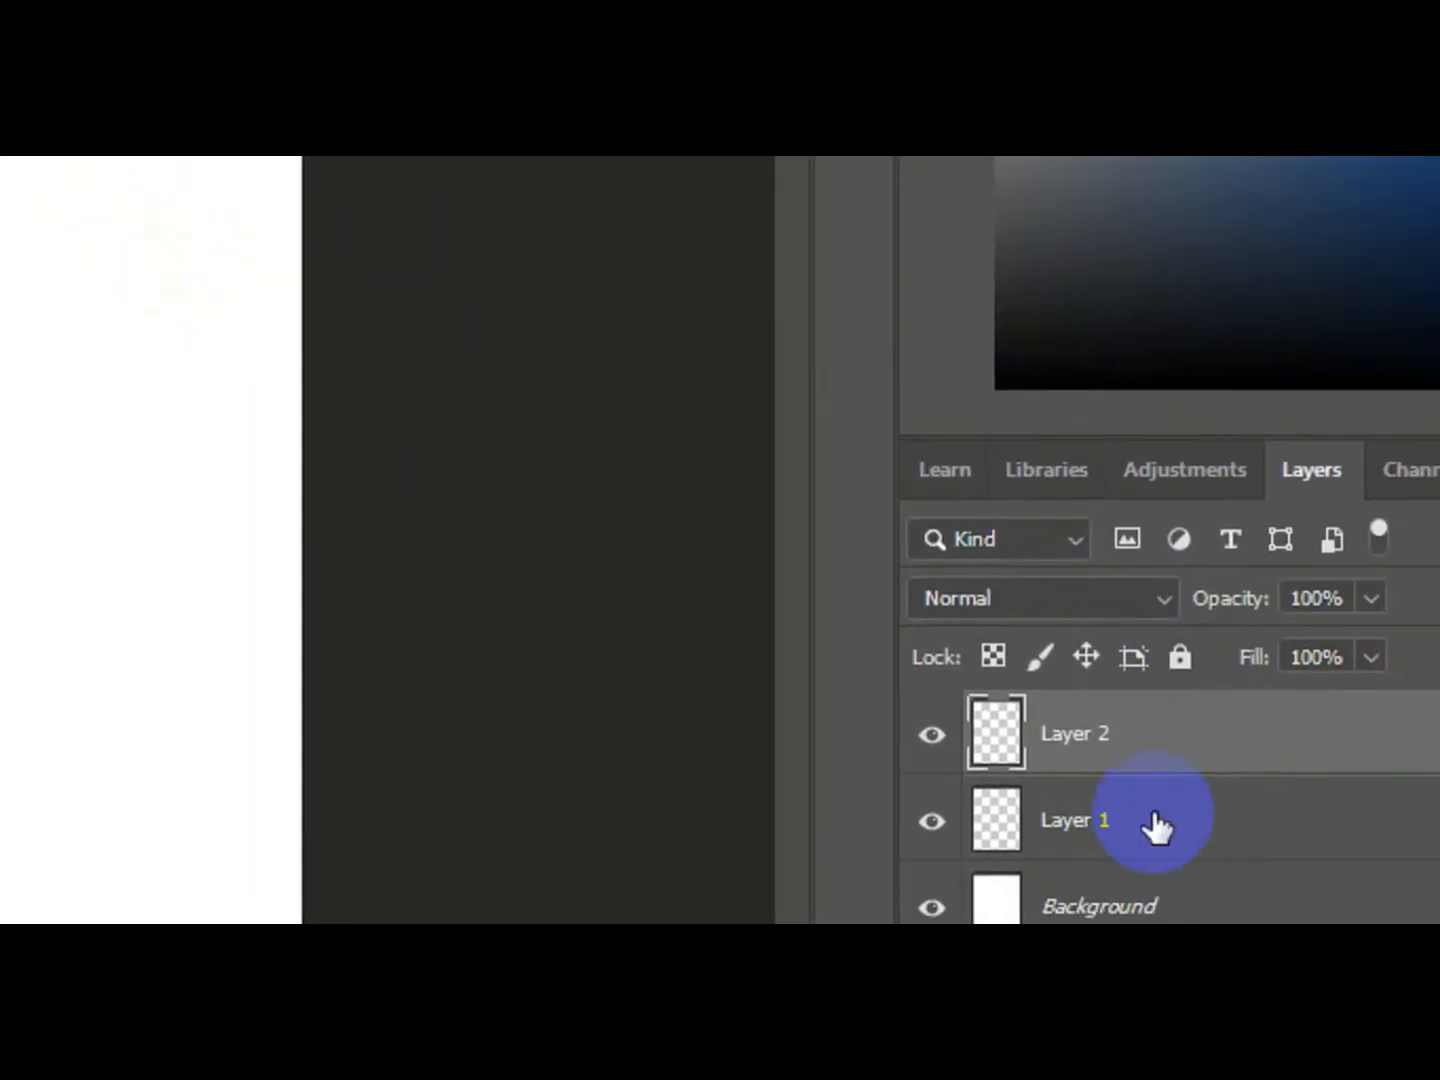
click(1153, 840)
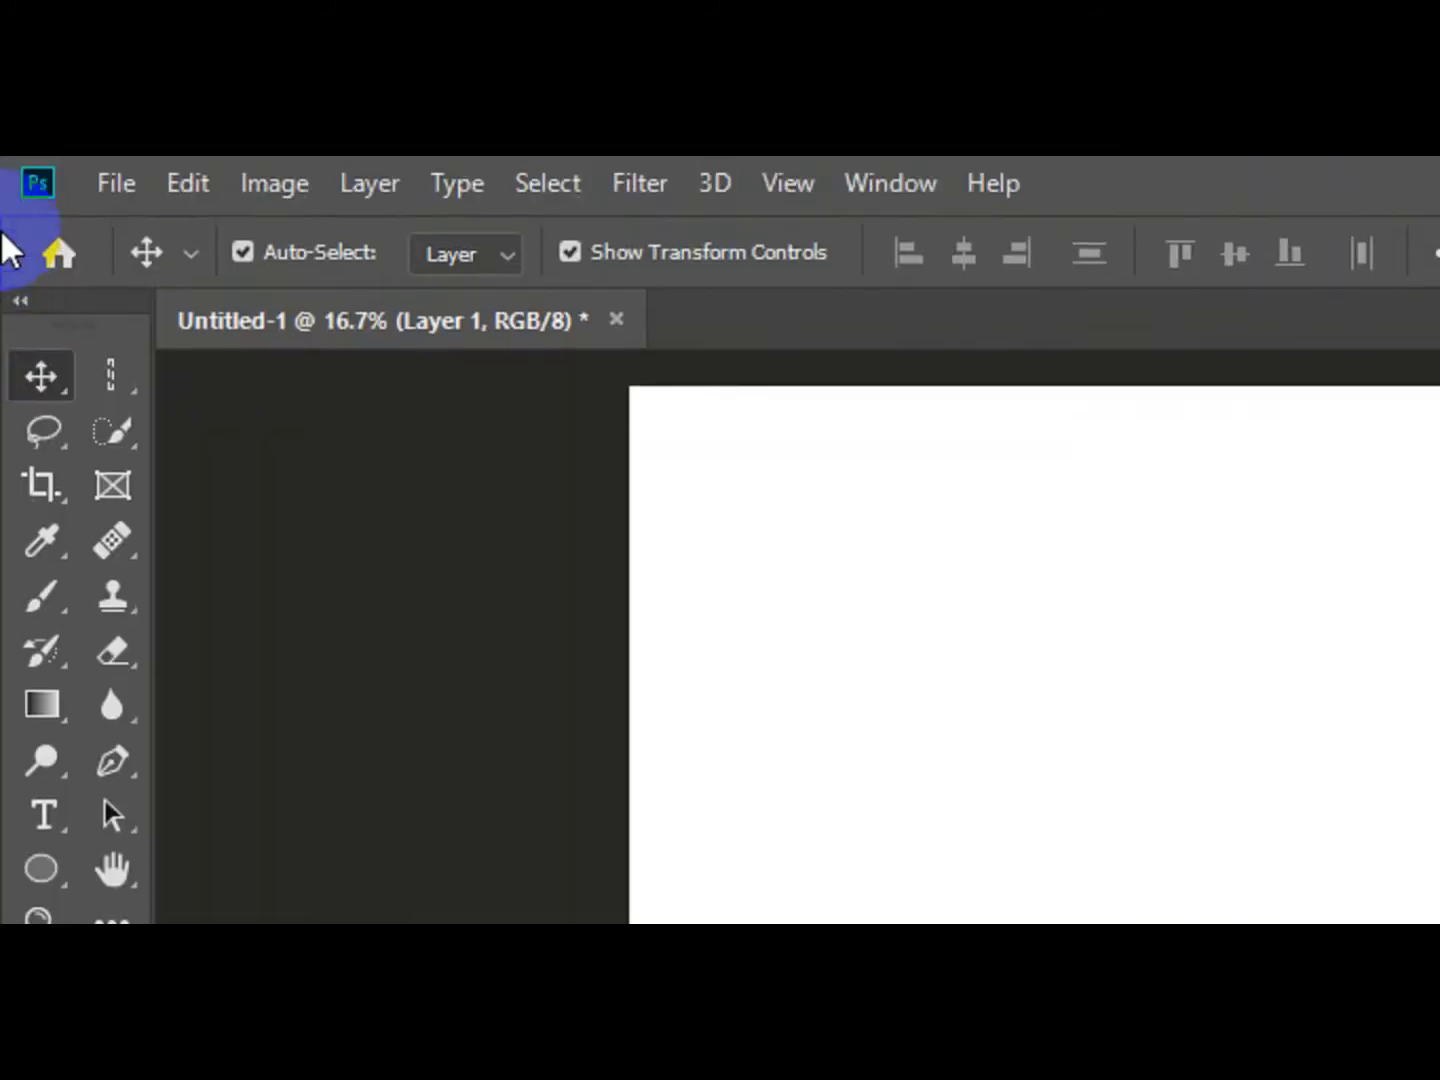
Step: Open the tree image hjk from the Desktop folder as a separate document
click(118, 180)
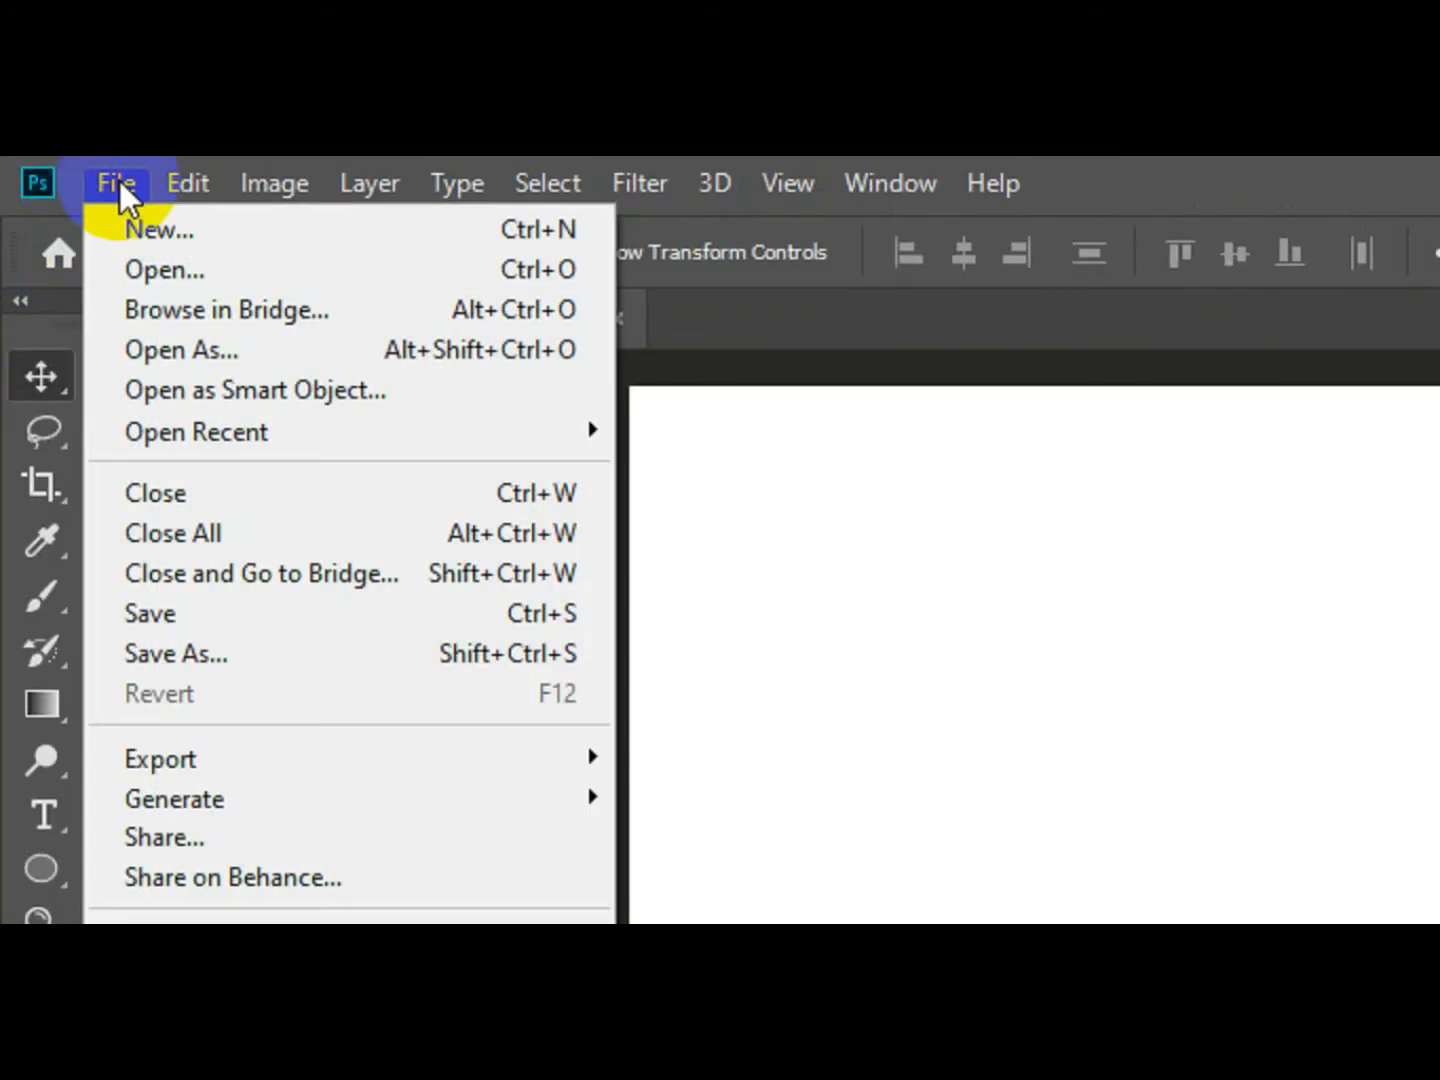
click(156, 281)
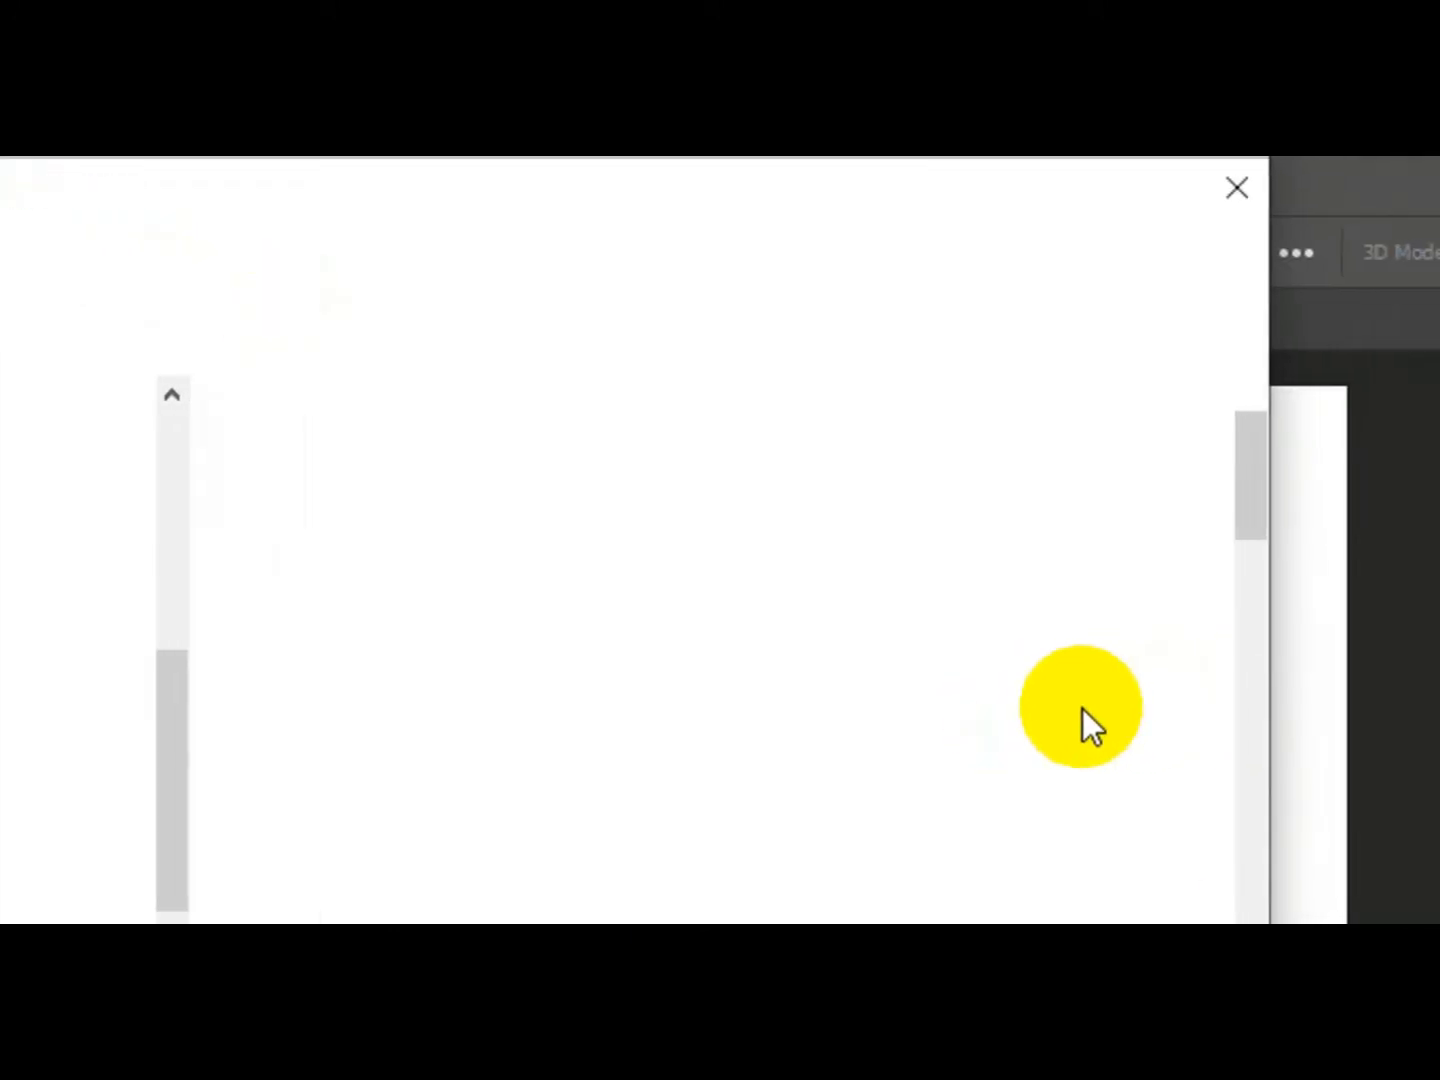
drag(1091, 507, 1080, 705)
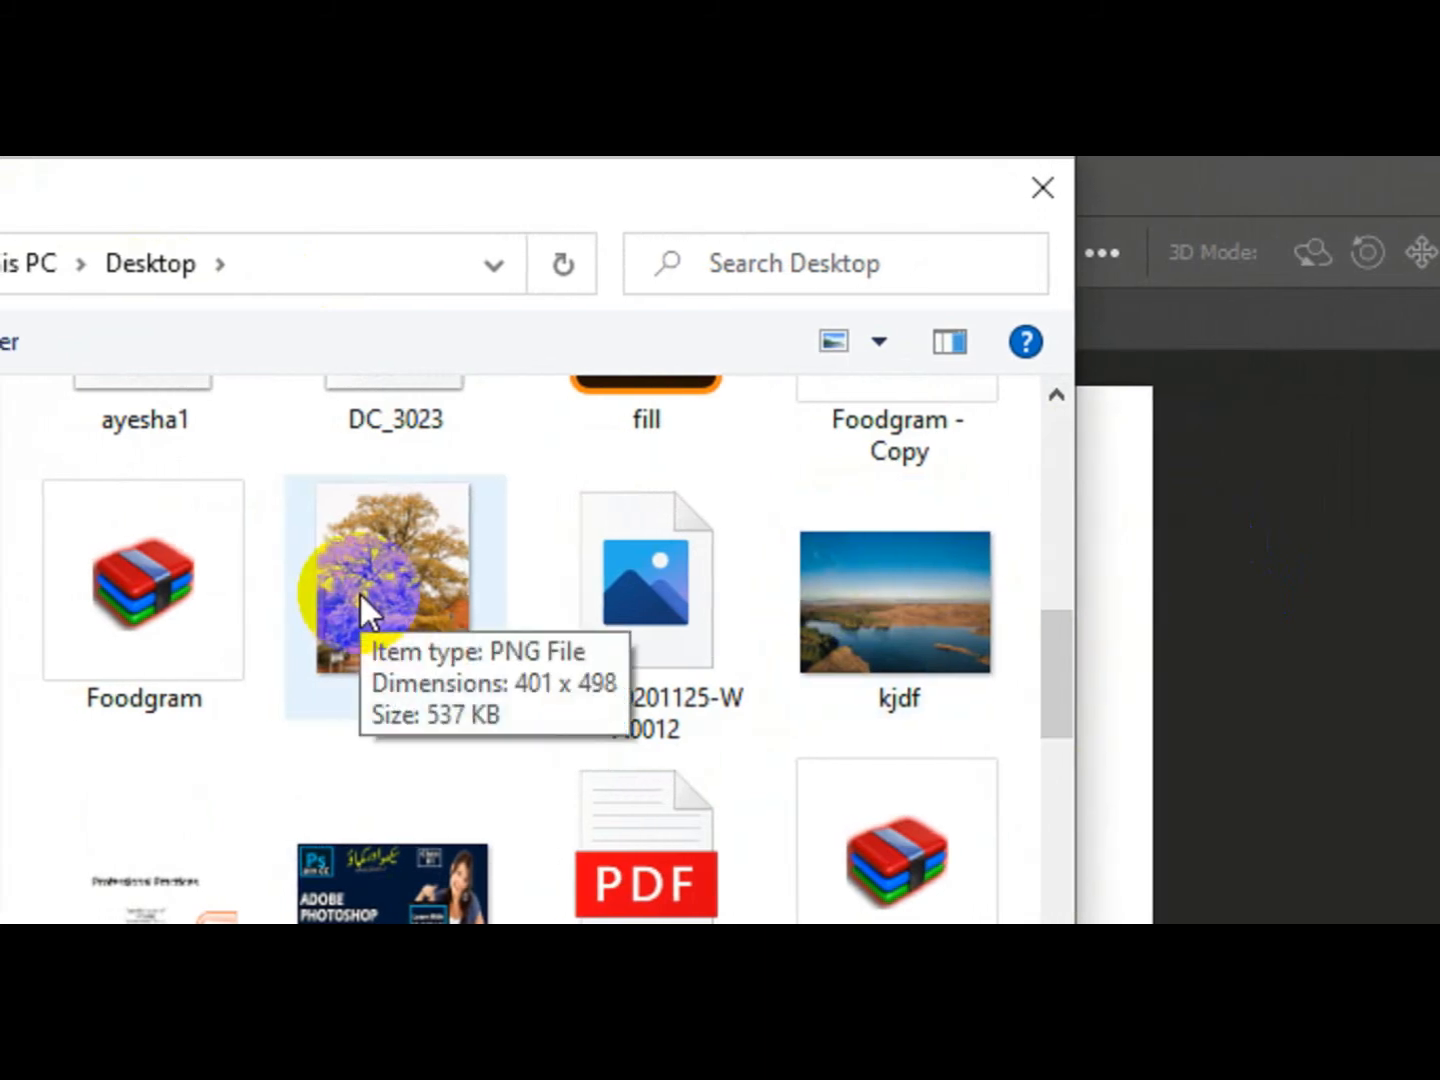
click(365, 606)
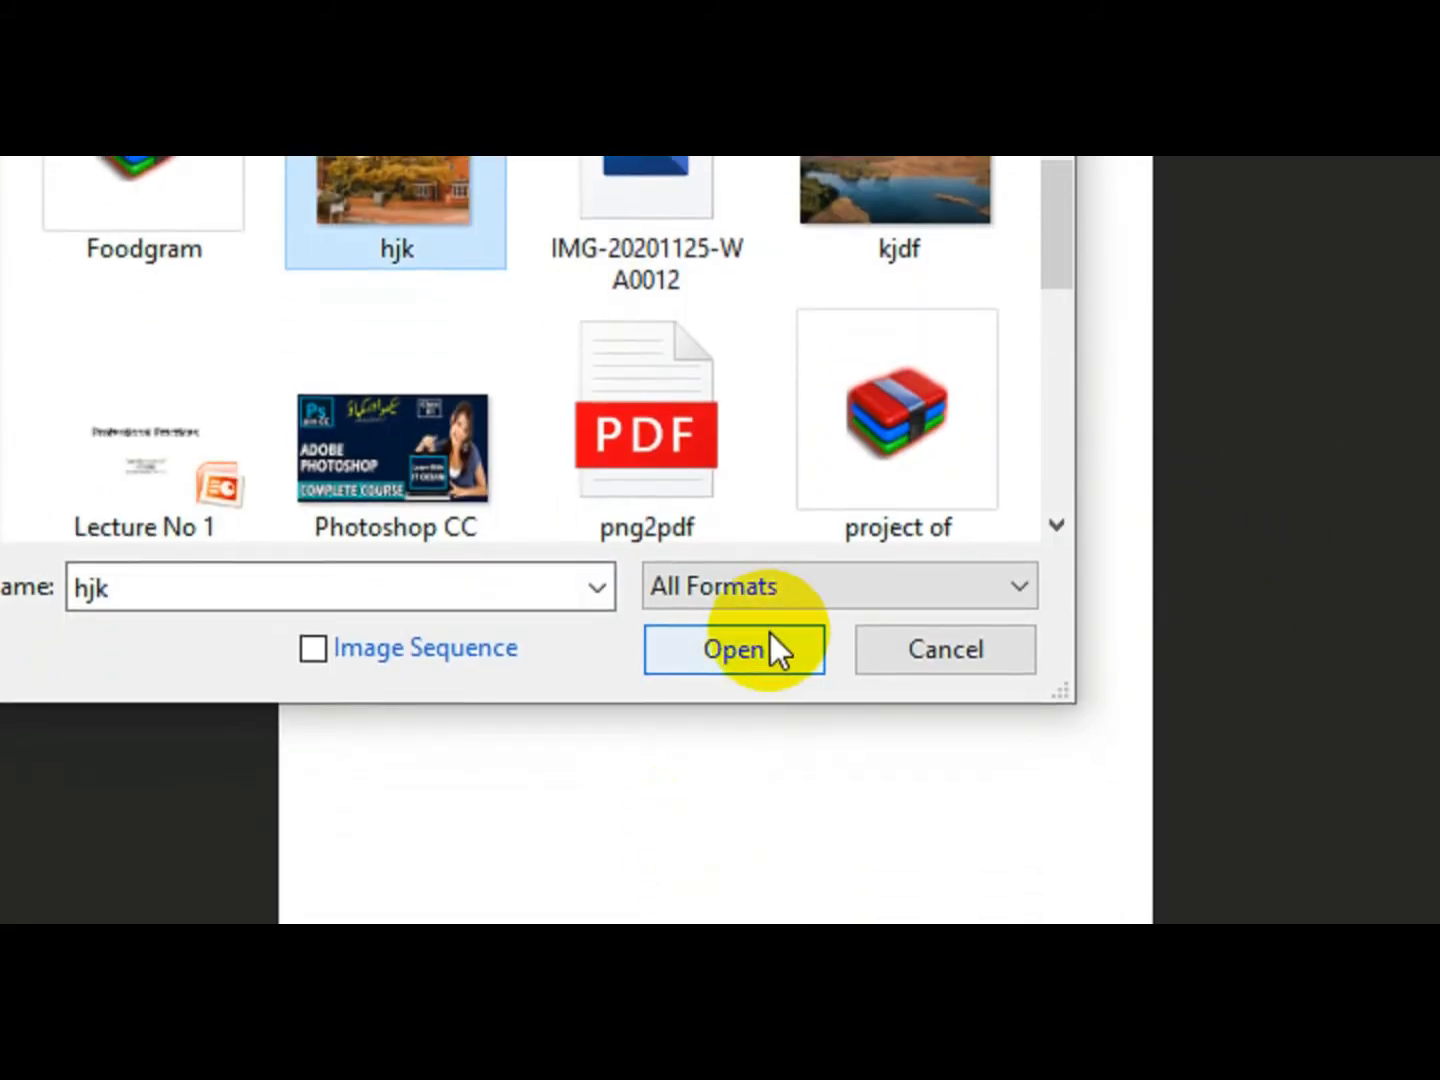
click(762, 645)
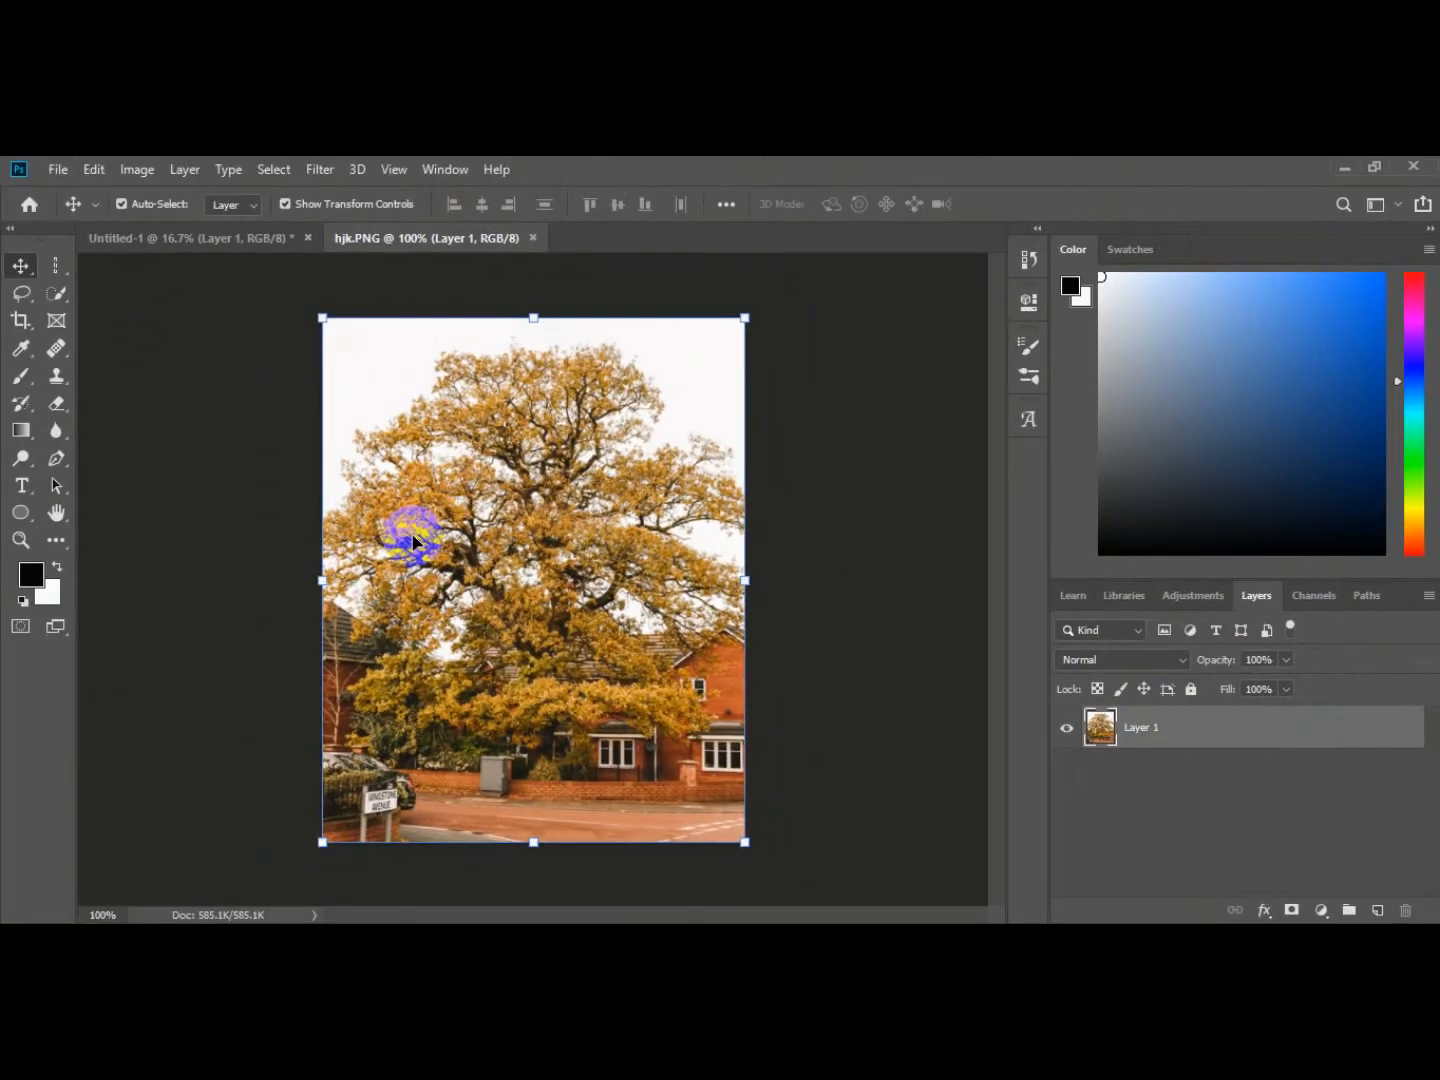
scroll(413, 540, up, 2)
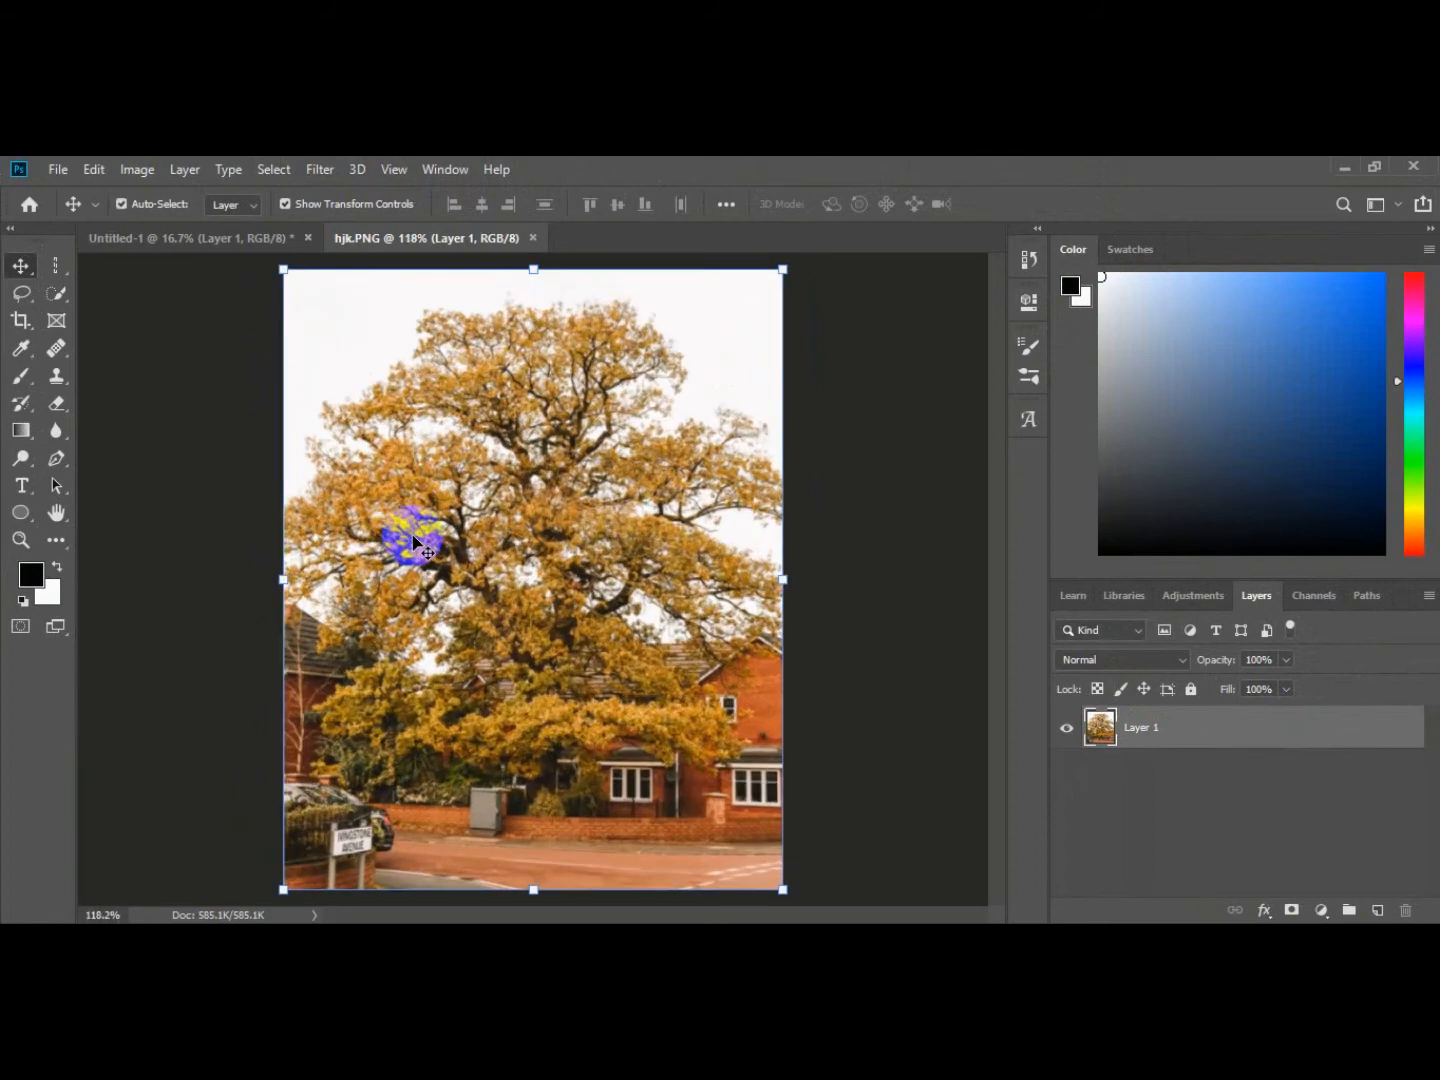
scroll(412, 540, down, 2)
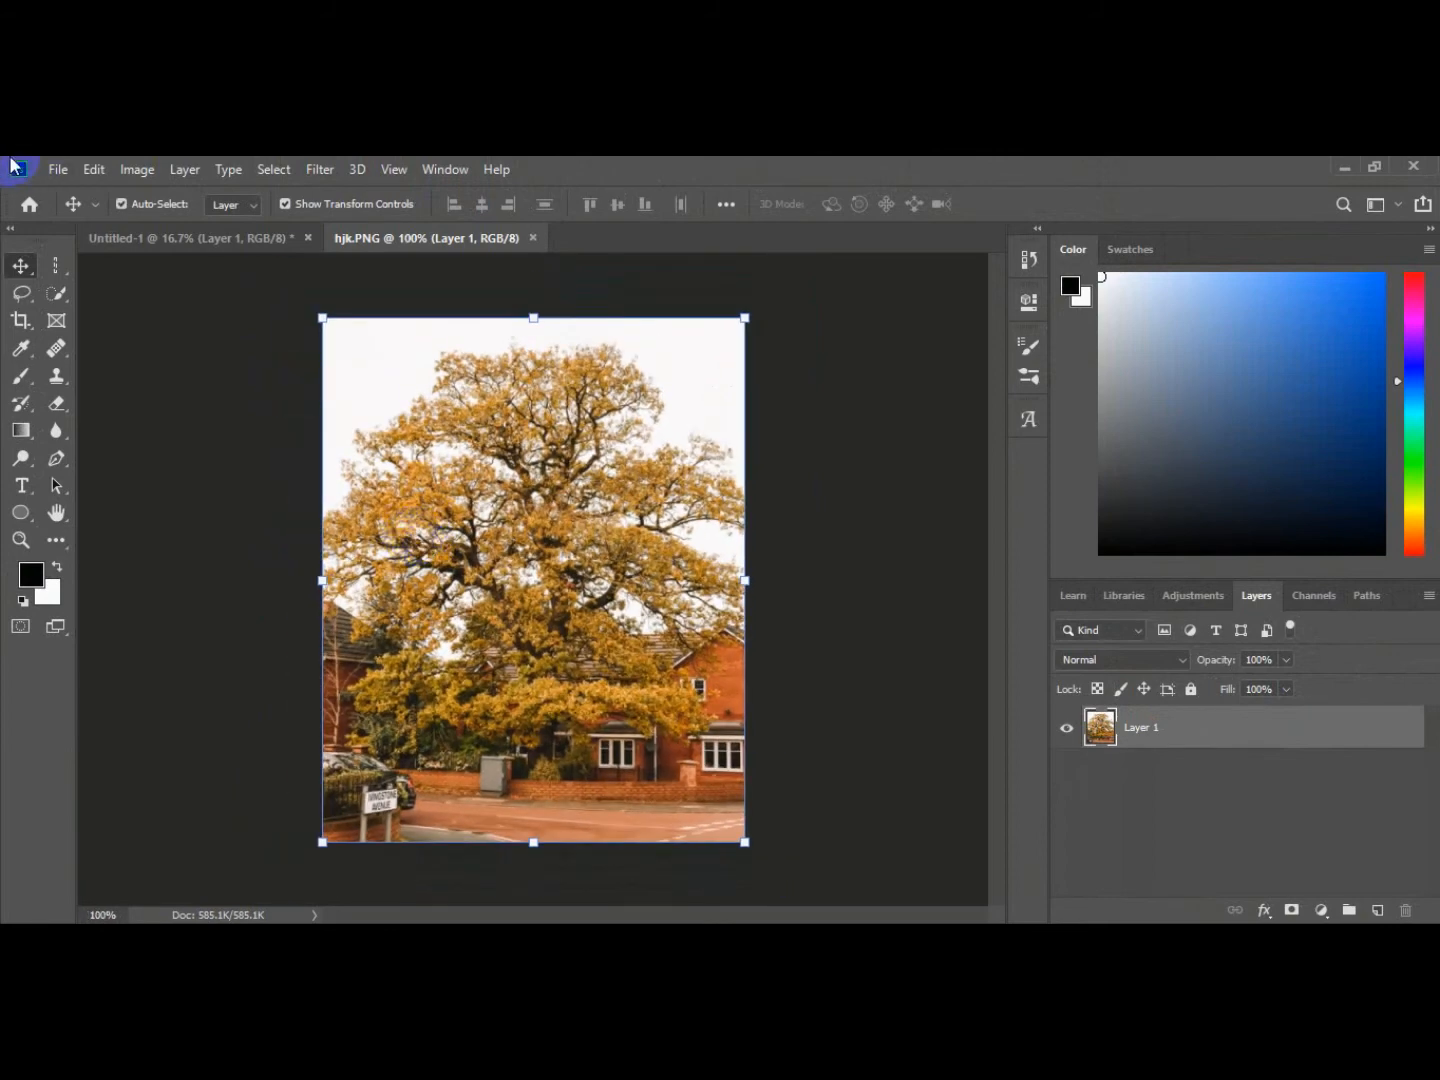
click(910, 562)
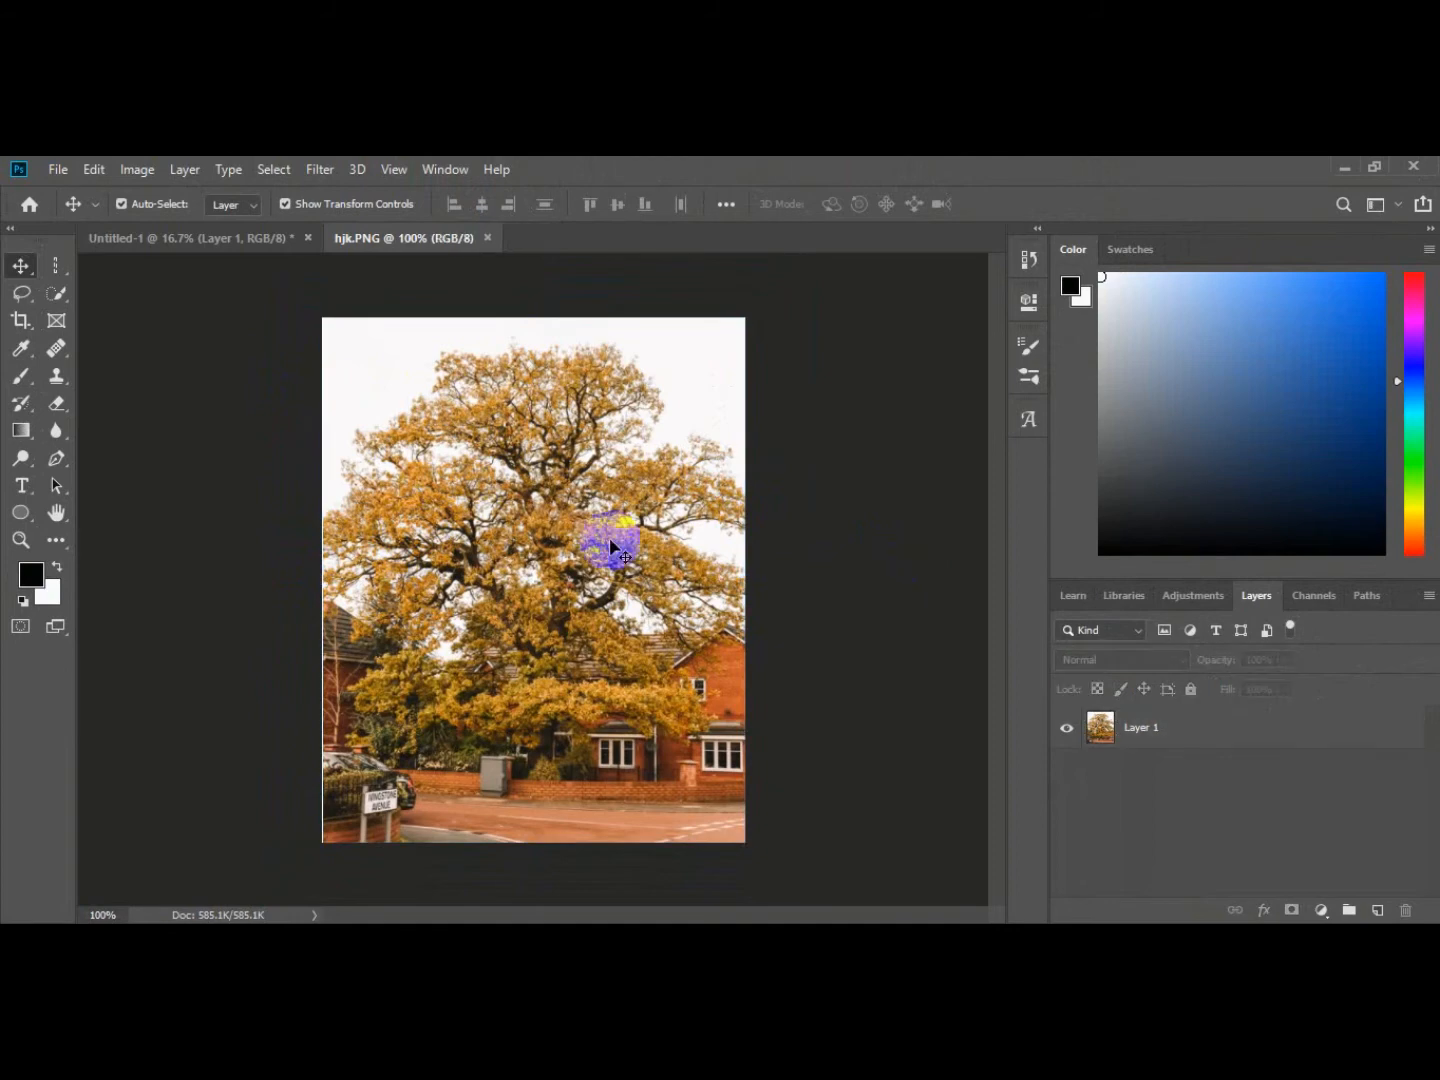
click(590, 542)
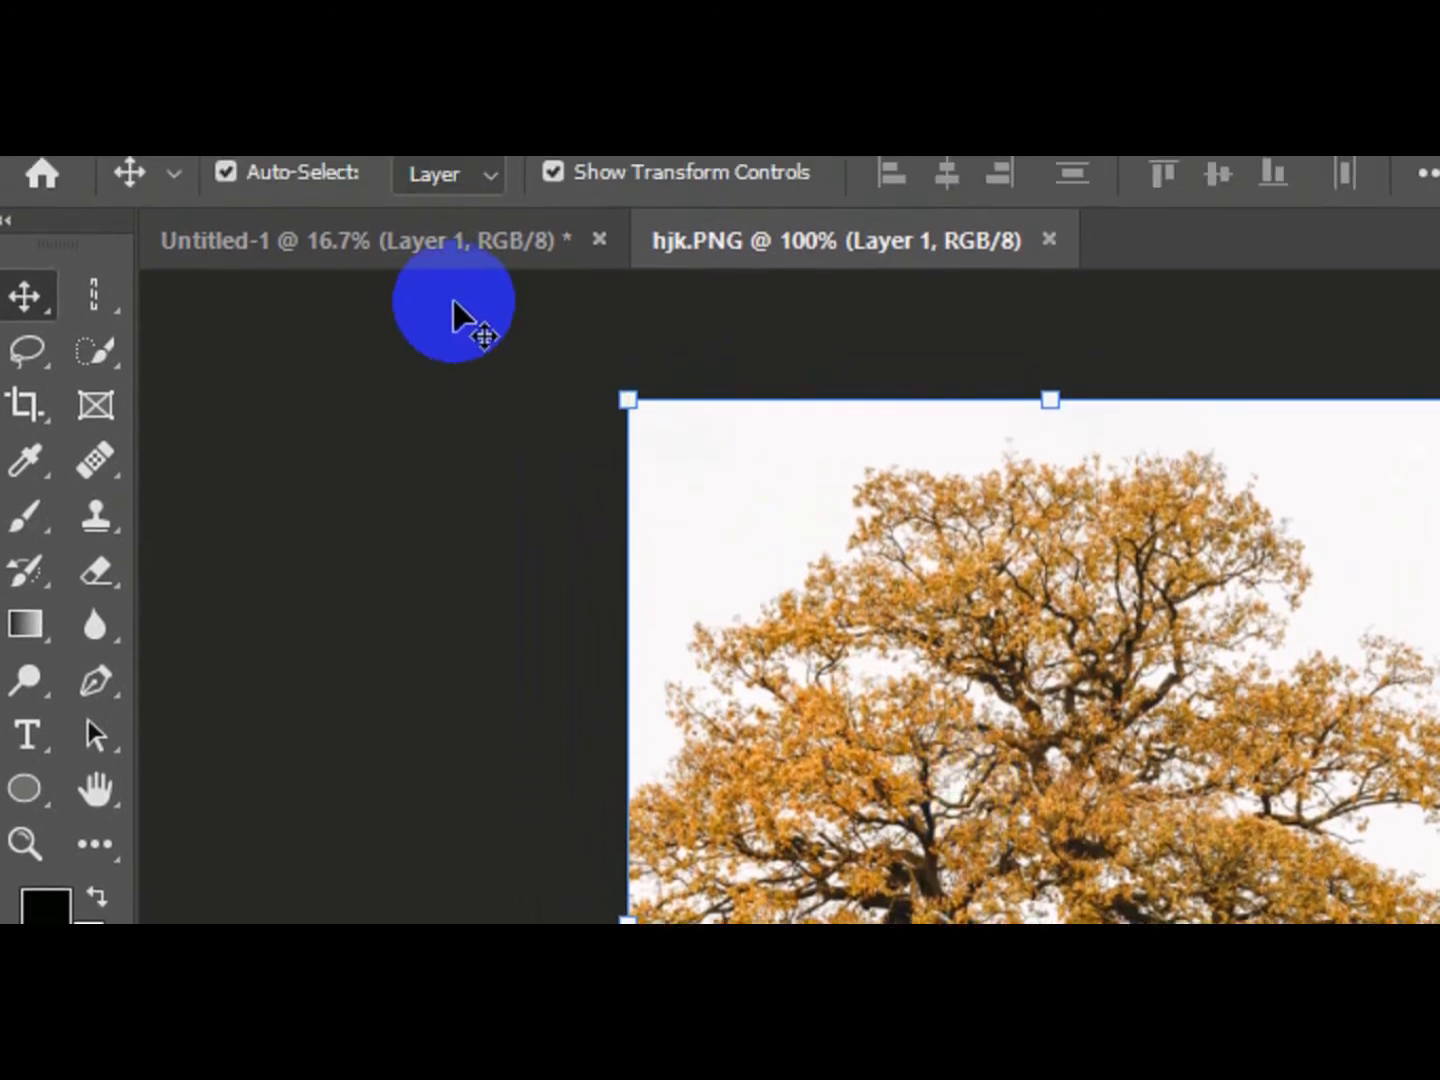
click(411, 302)
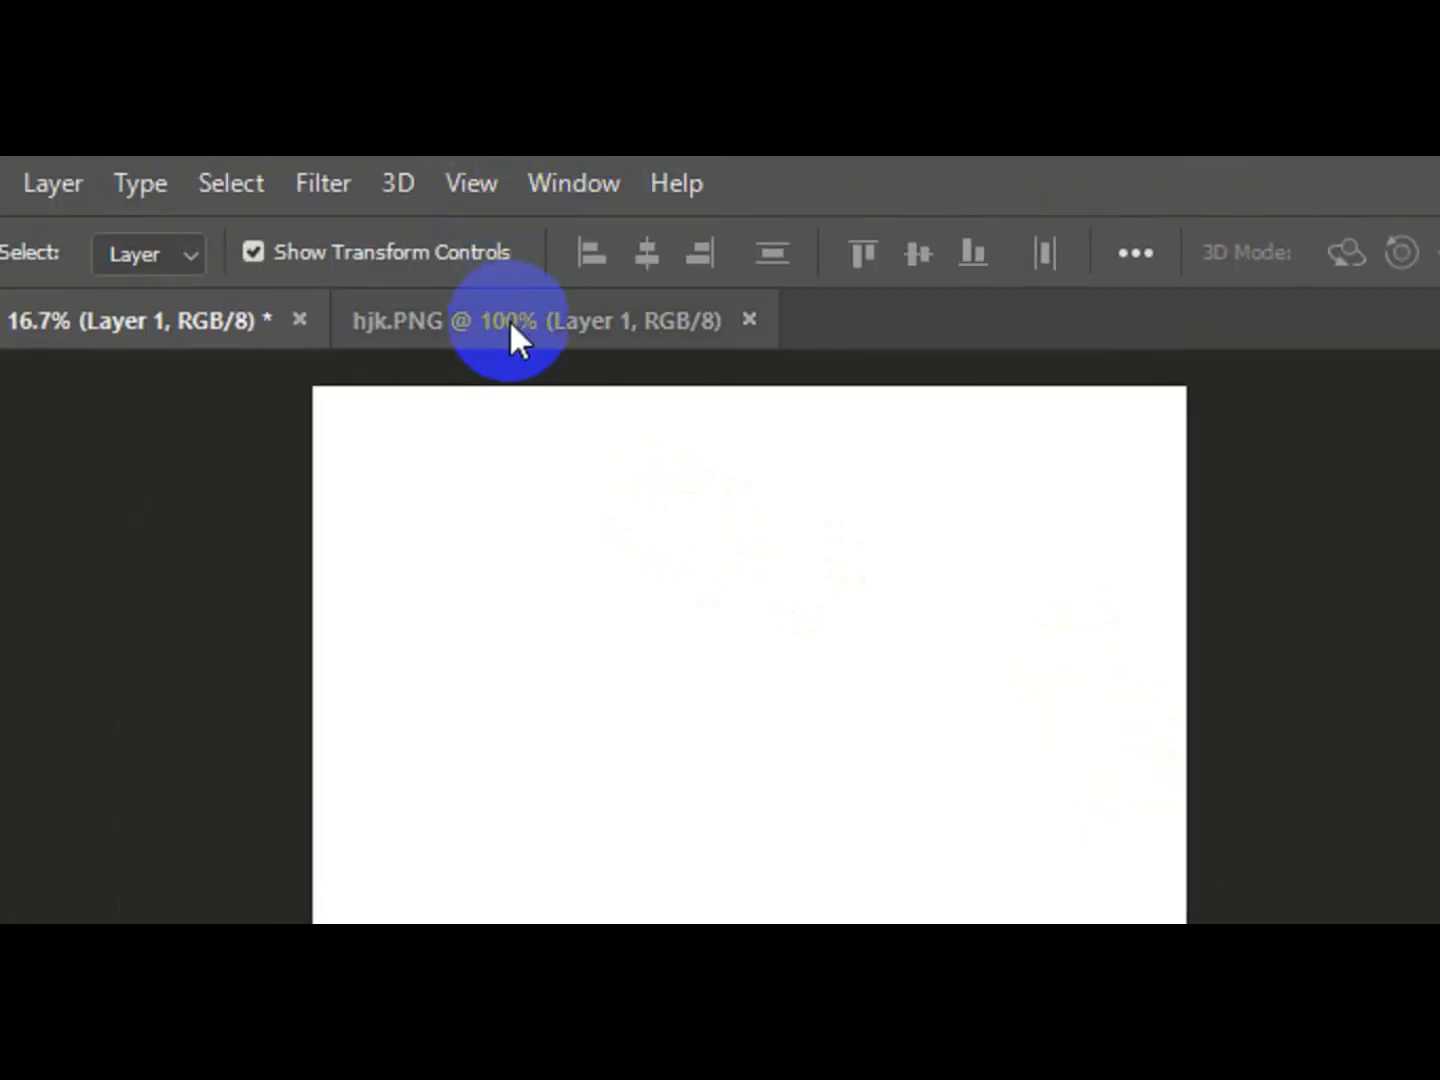
click(509, 320)
Step: Copy the tree picture from hjk.PNG into the Untitled-1 document with the Move tool
click(841, 737)
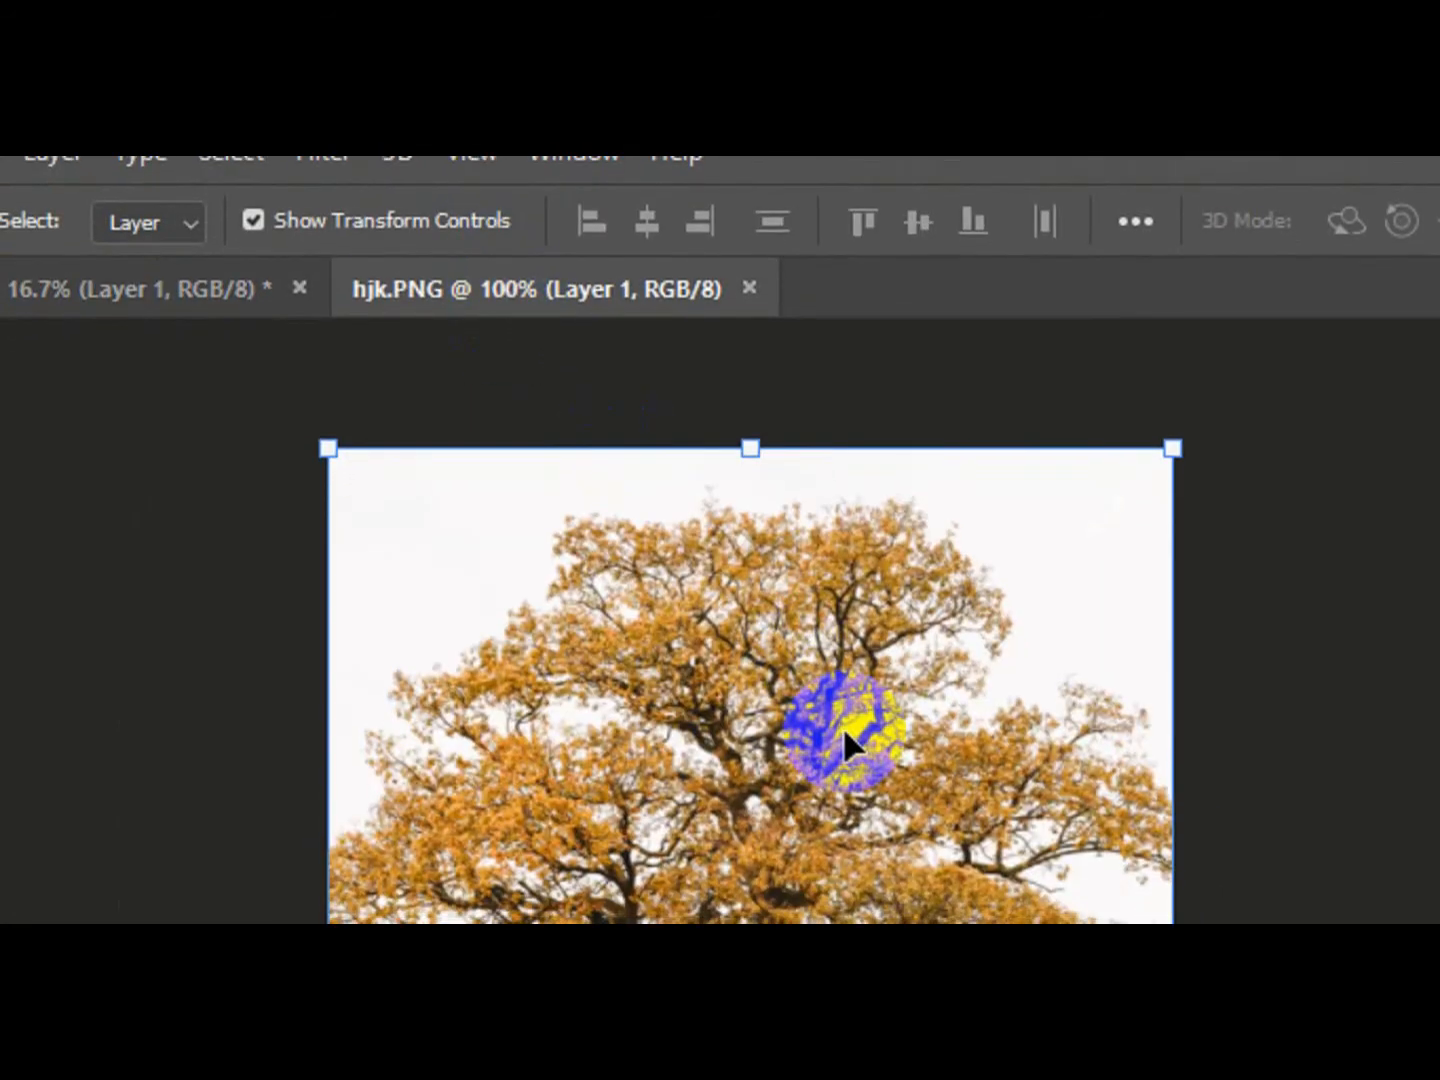
click(214, 158)
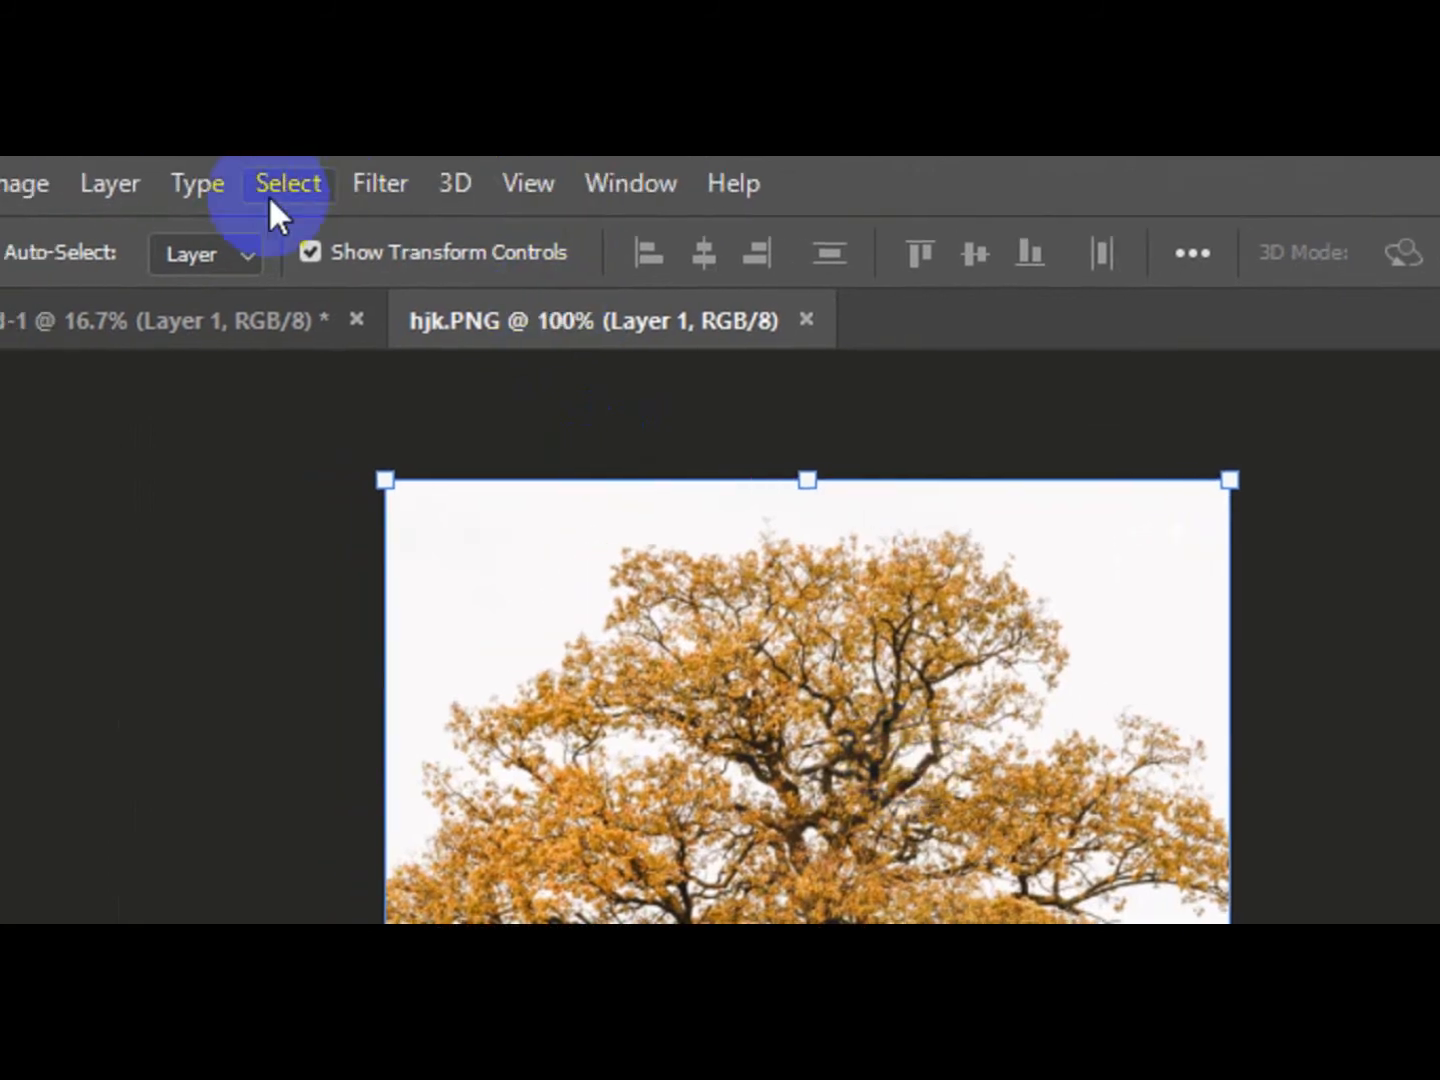
click(153, 320)
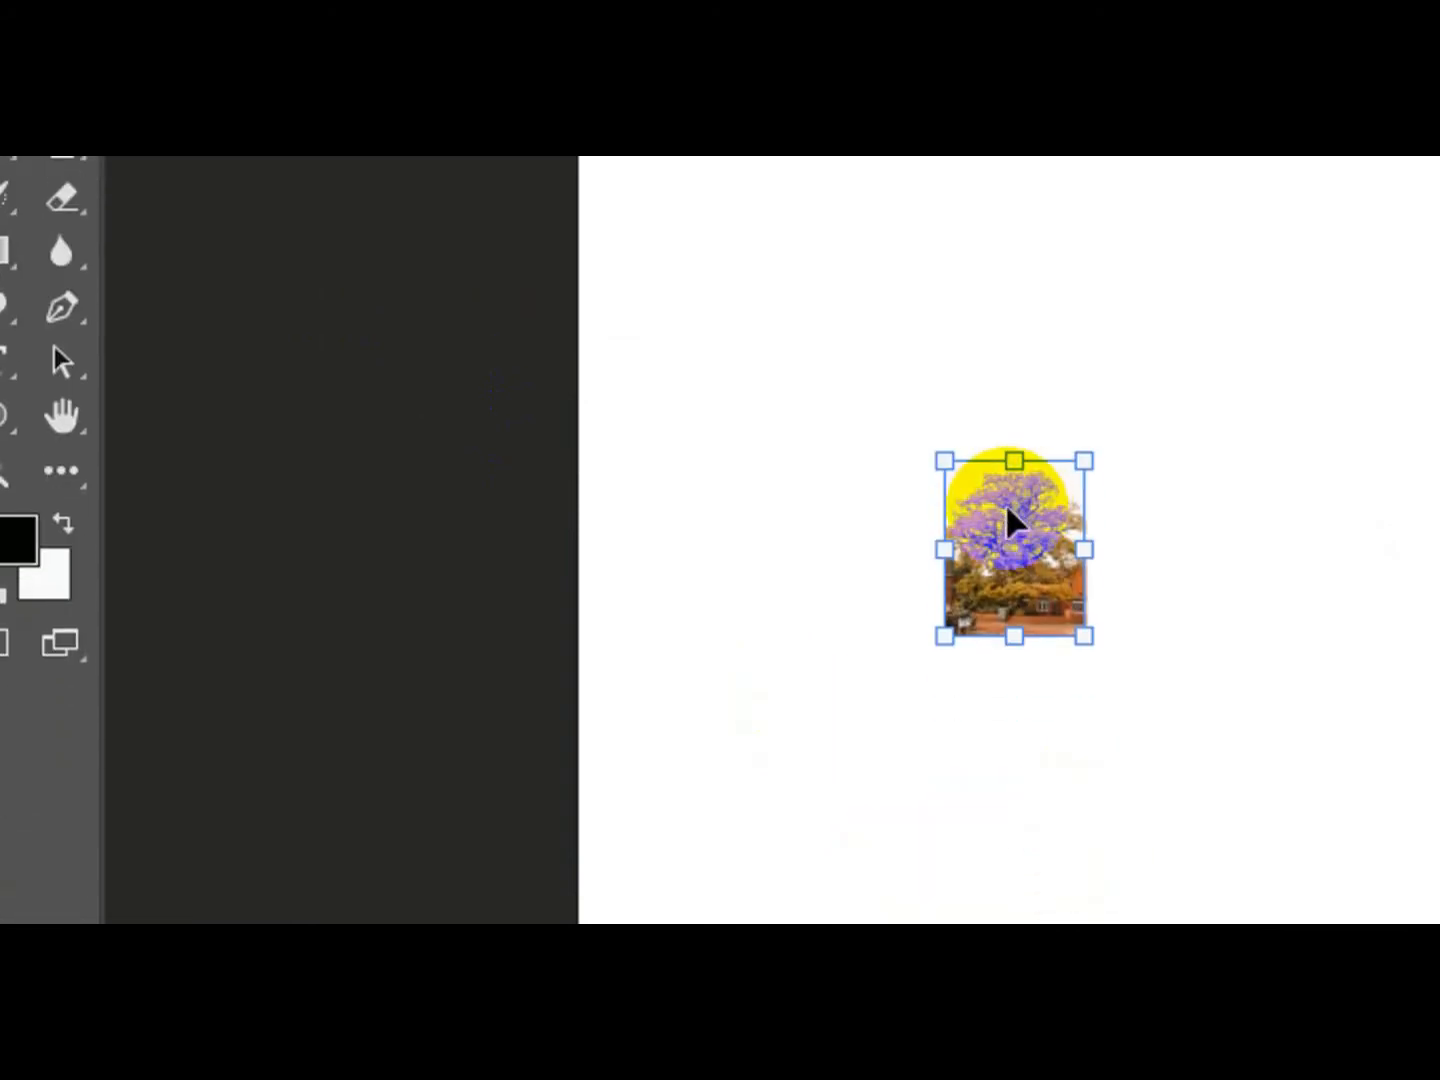
drag(1005, 503, 1068, 536)
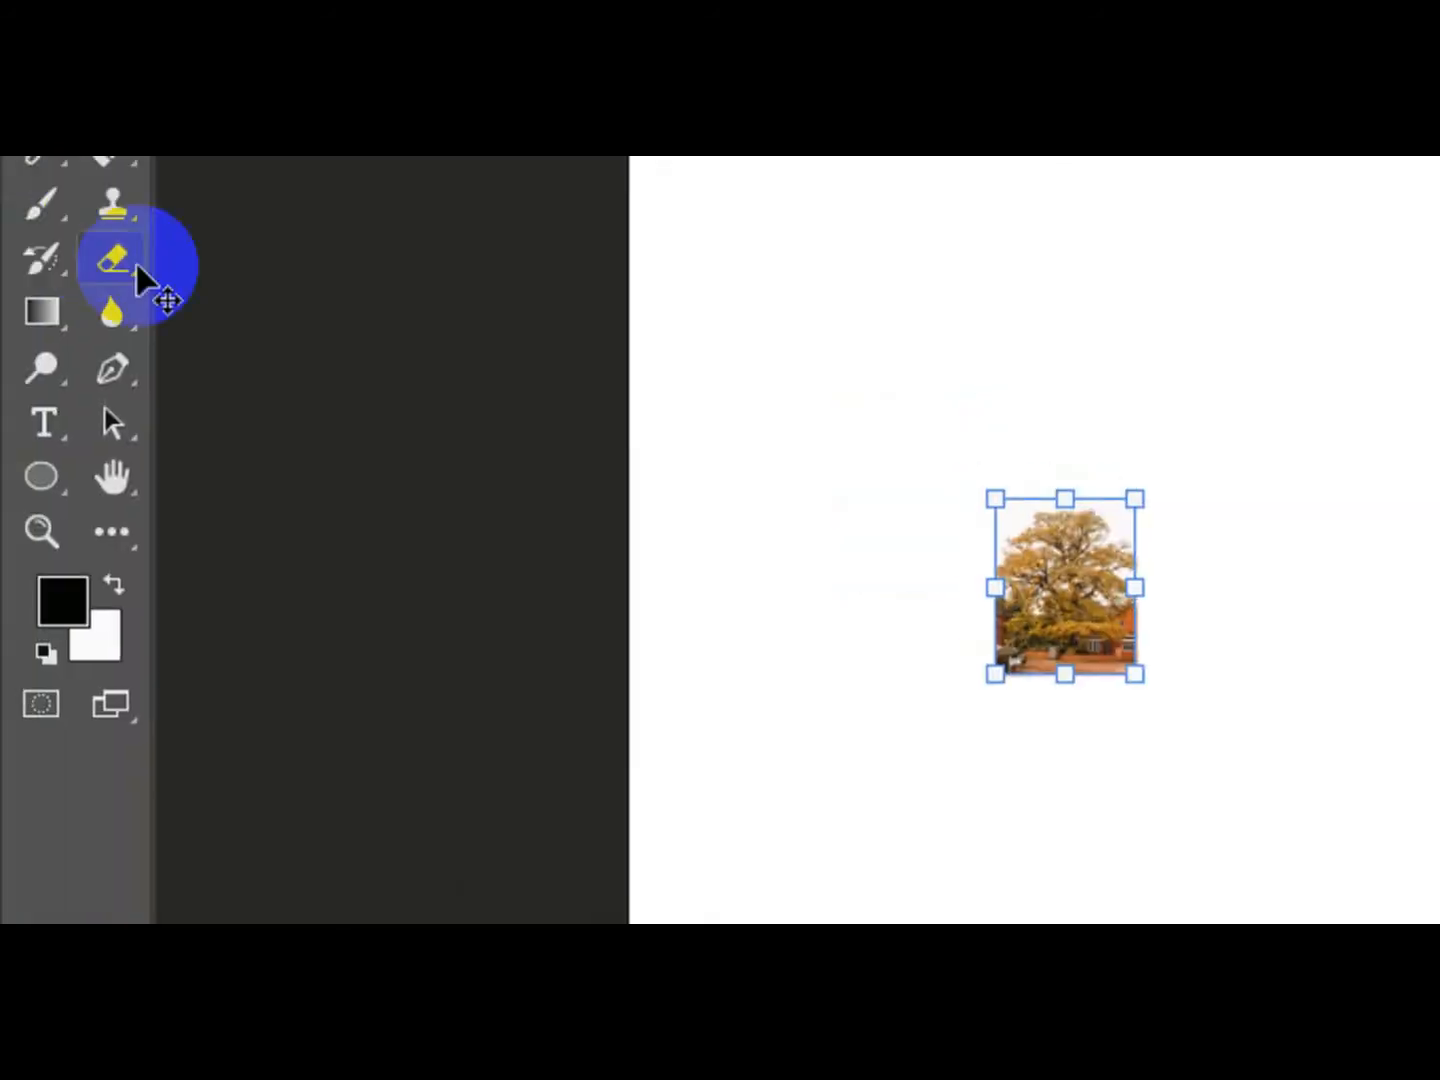
Step: Move the tree picture to the page's upper-left corner and enlarge it to about half the page width
click(1074, 562)
drag(1074, 563, 723, 347)
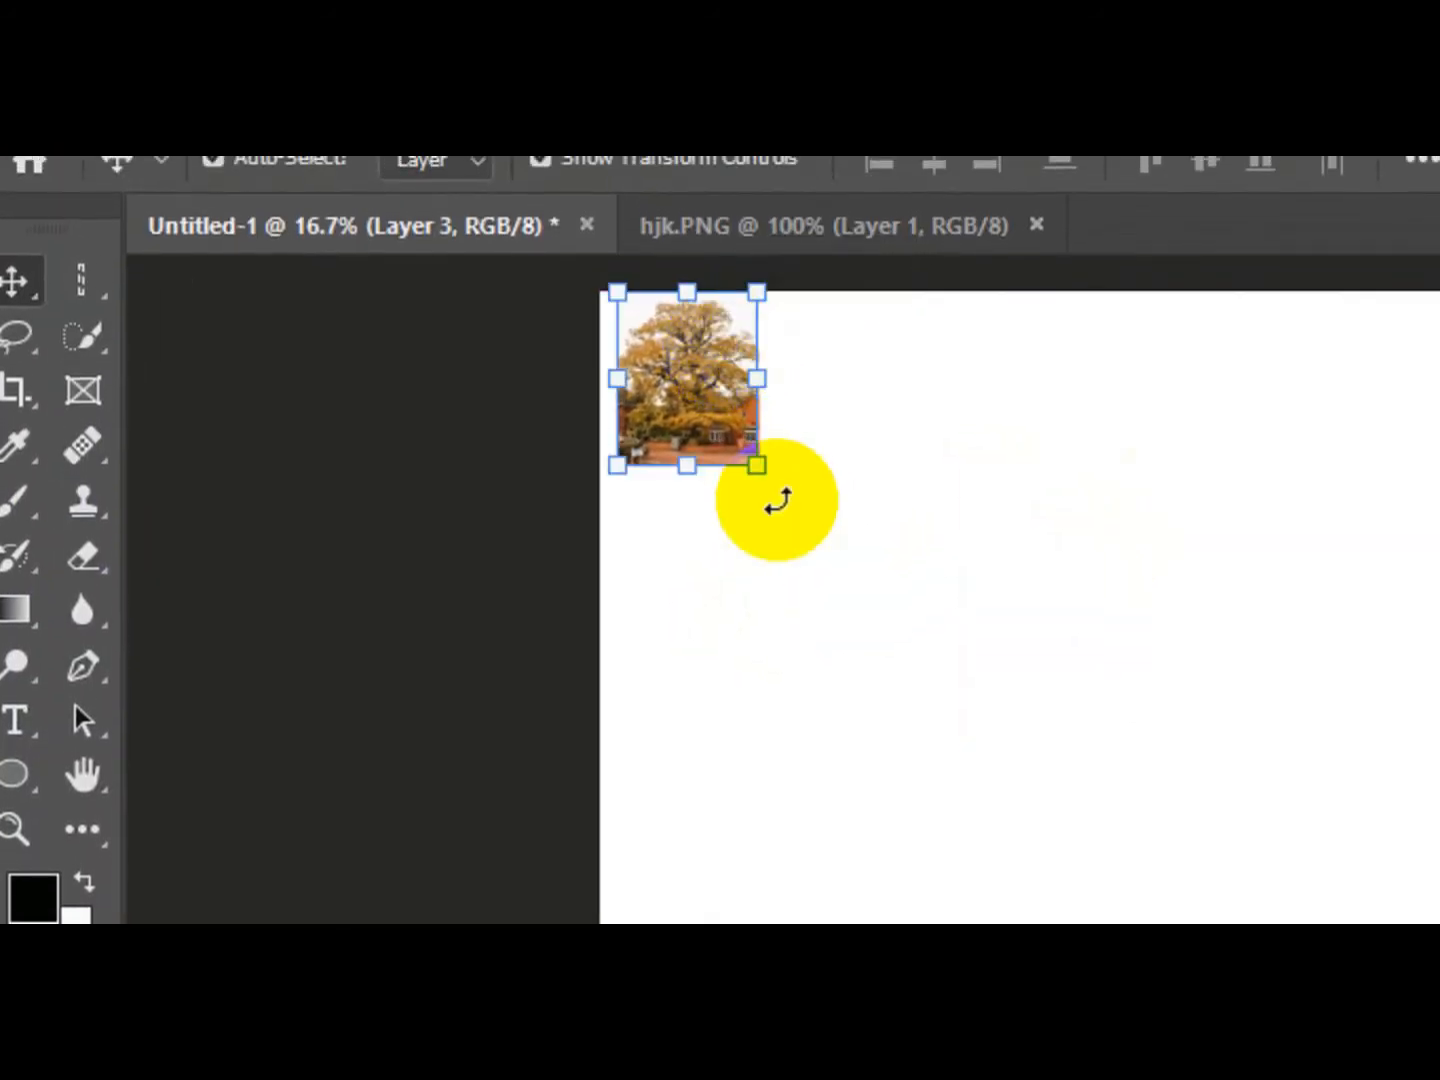
drag(761, 474, 1100, 744)
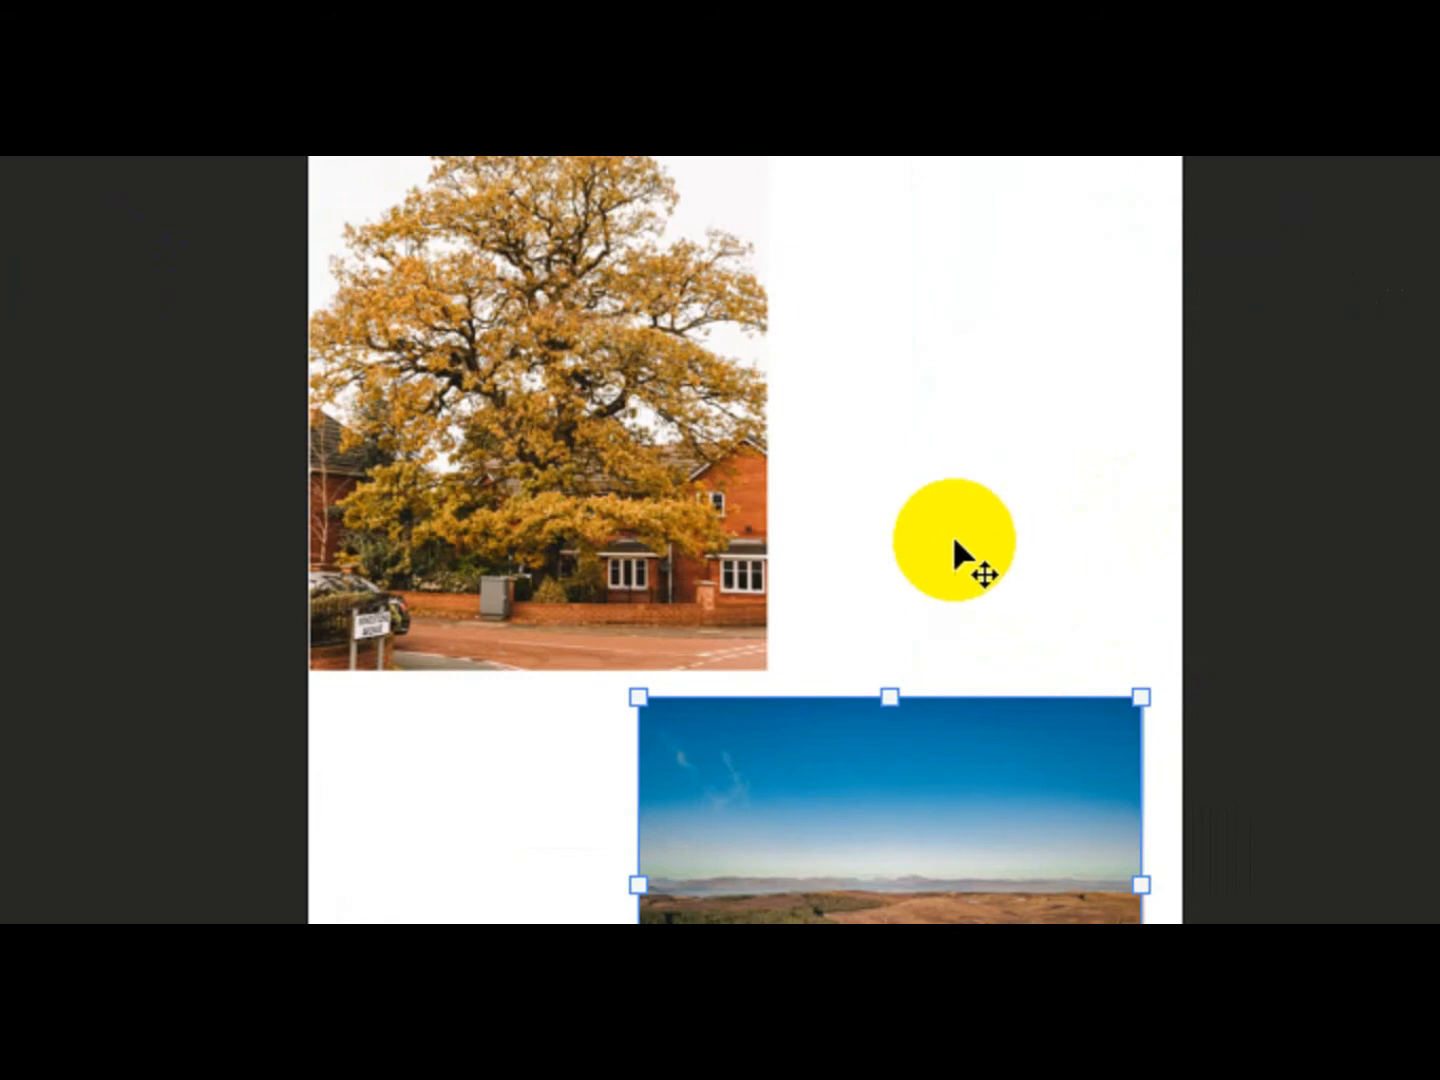
Step: Select the tree picture and then the lake picture on the canvas to identify each one's layer
click(957, 563)
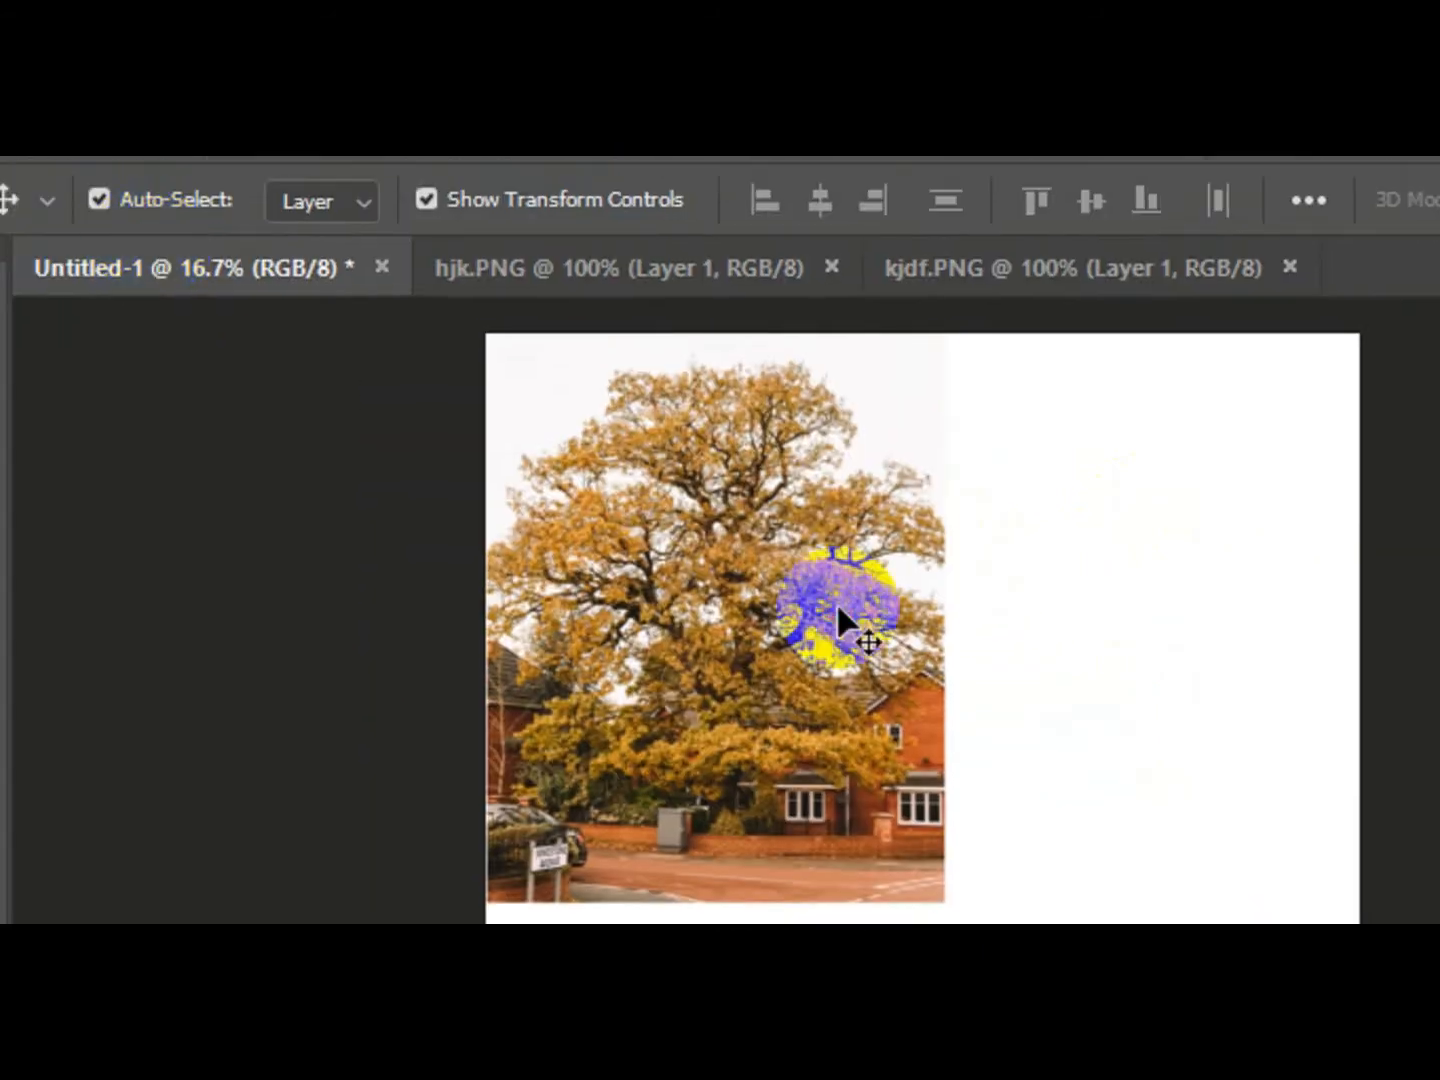
click(661, 451)
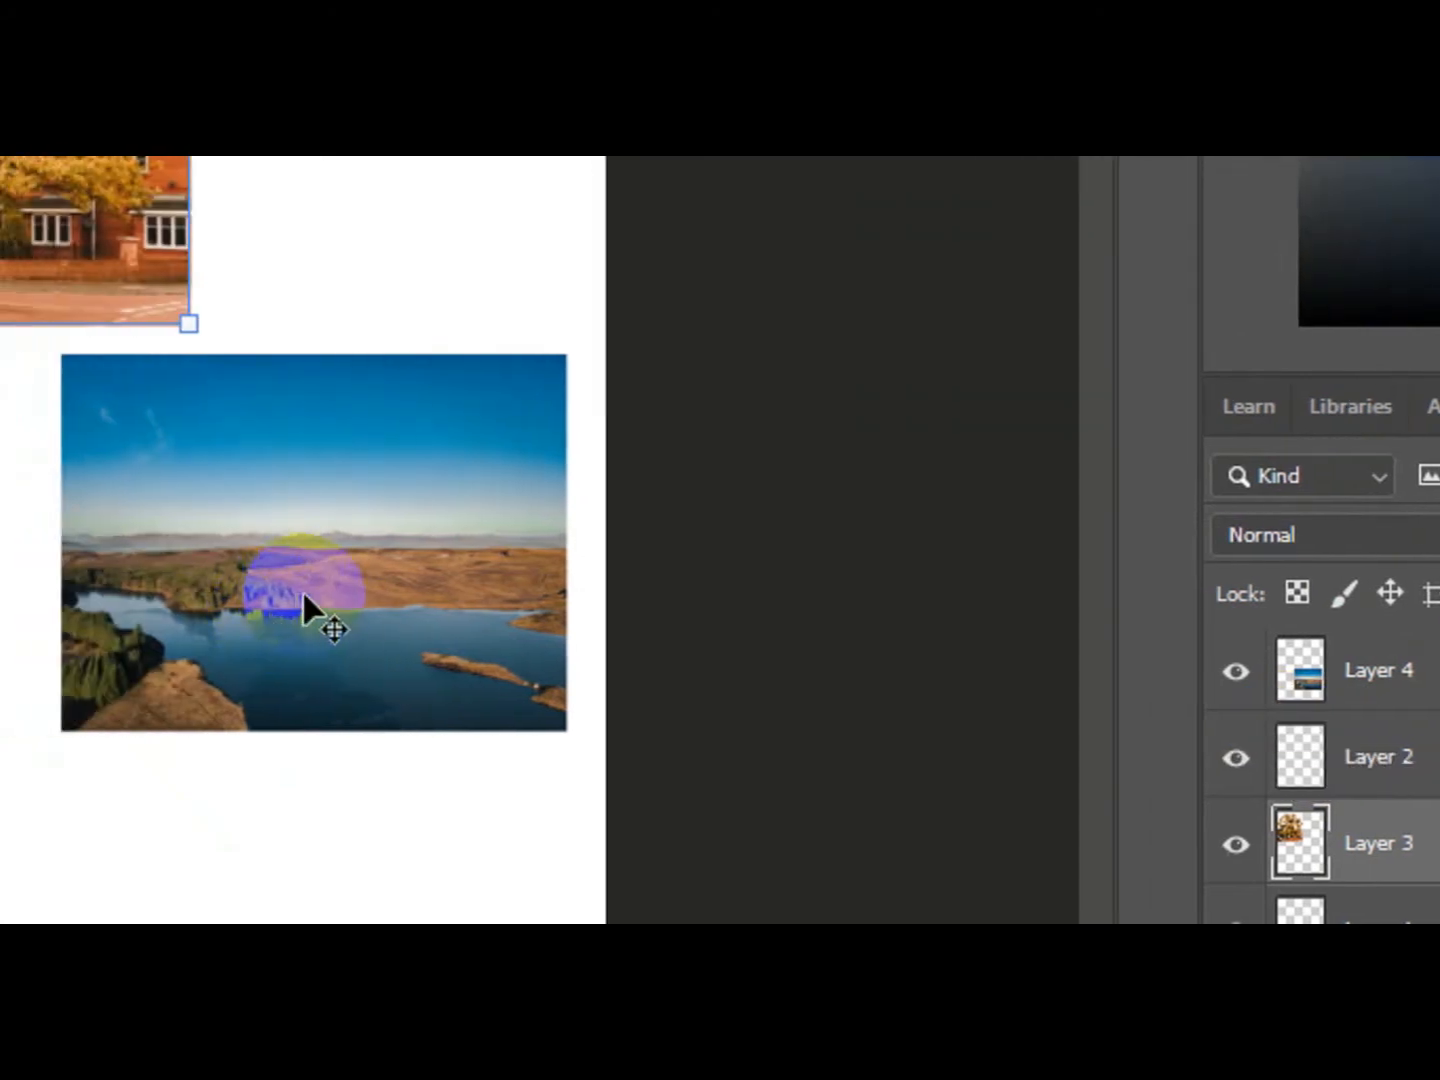
click(91, 590)
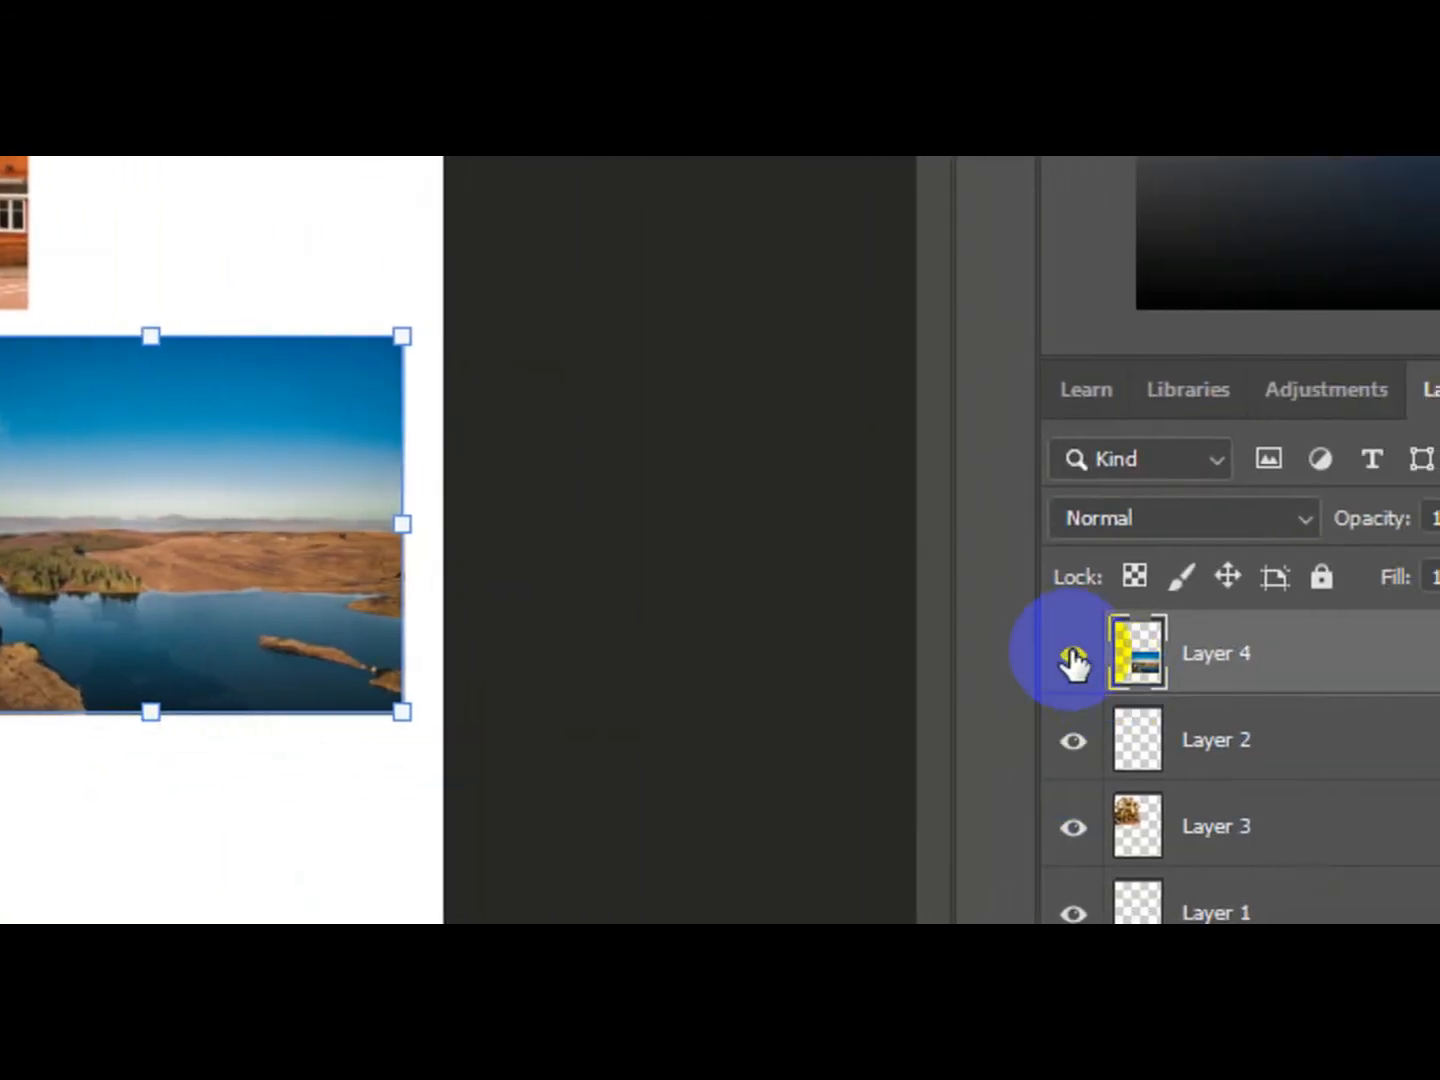
Step: Hide and show Layer 4 to check that it holds the lake picture
click(1074, 663)
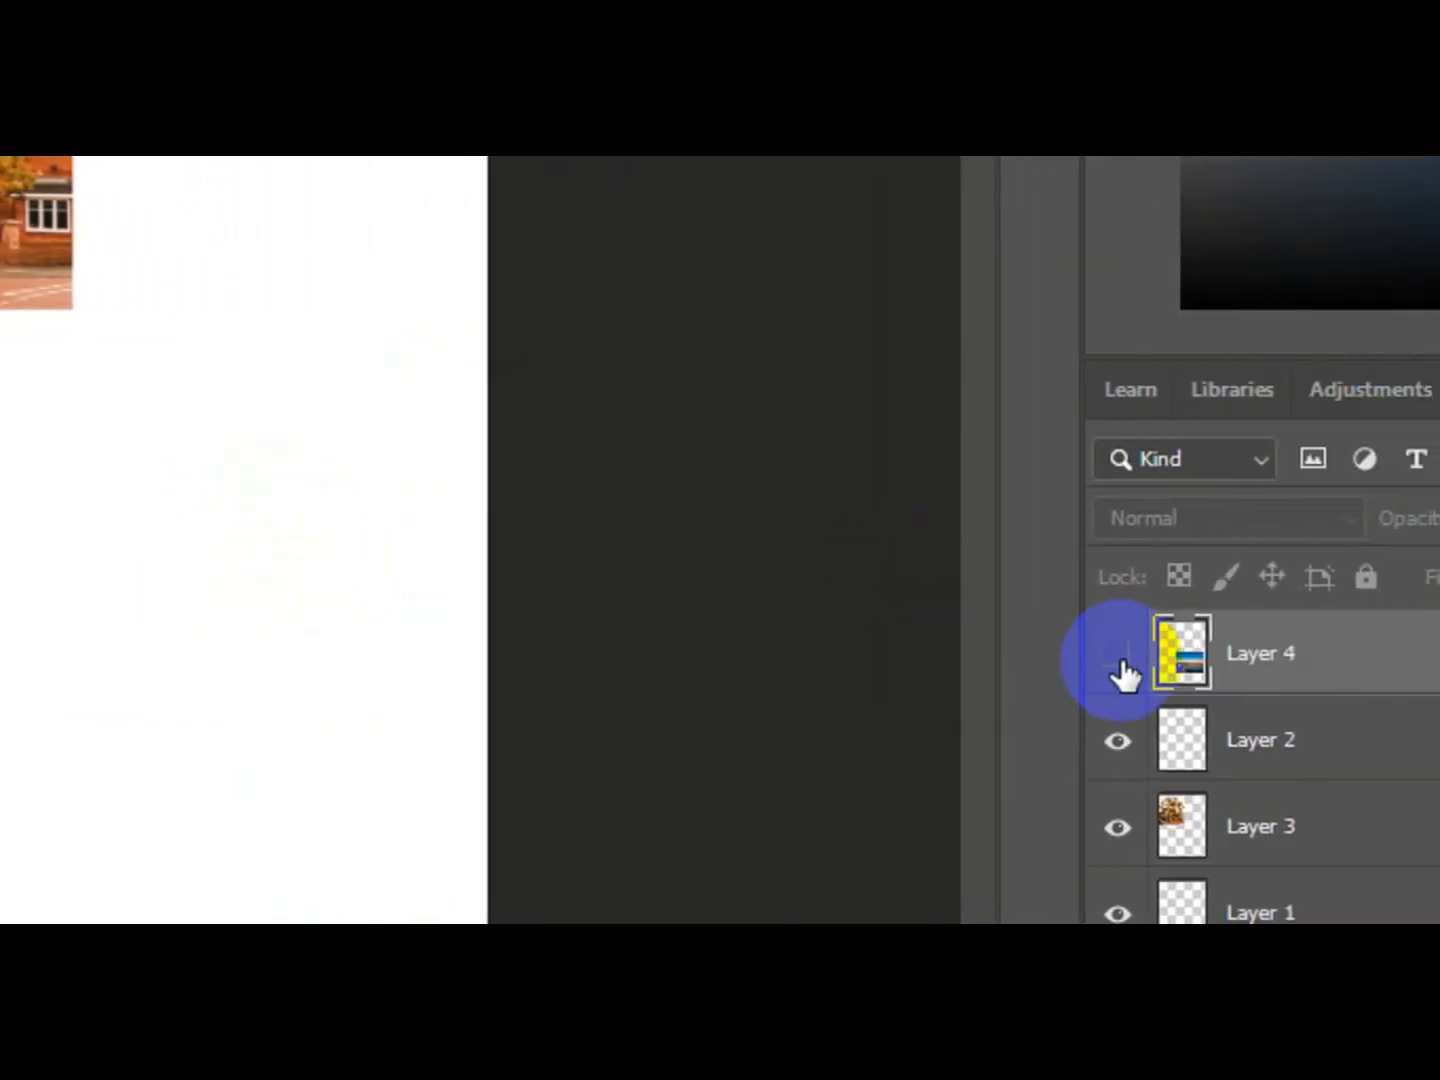
click(1087, 661)
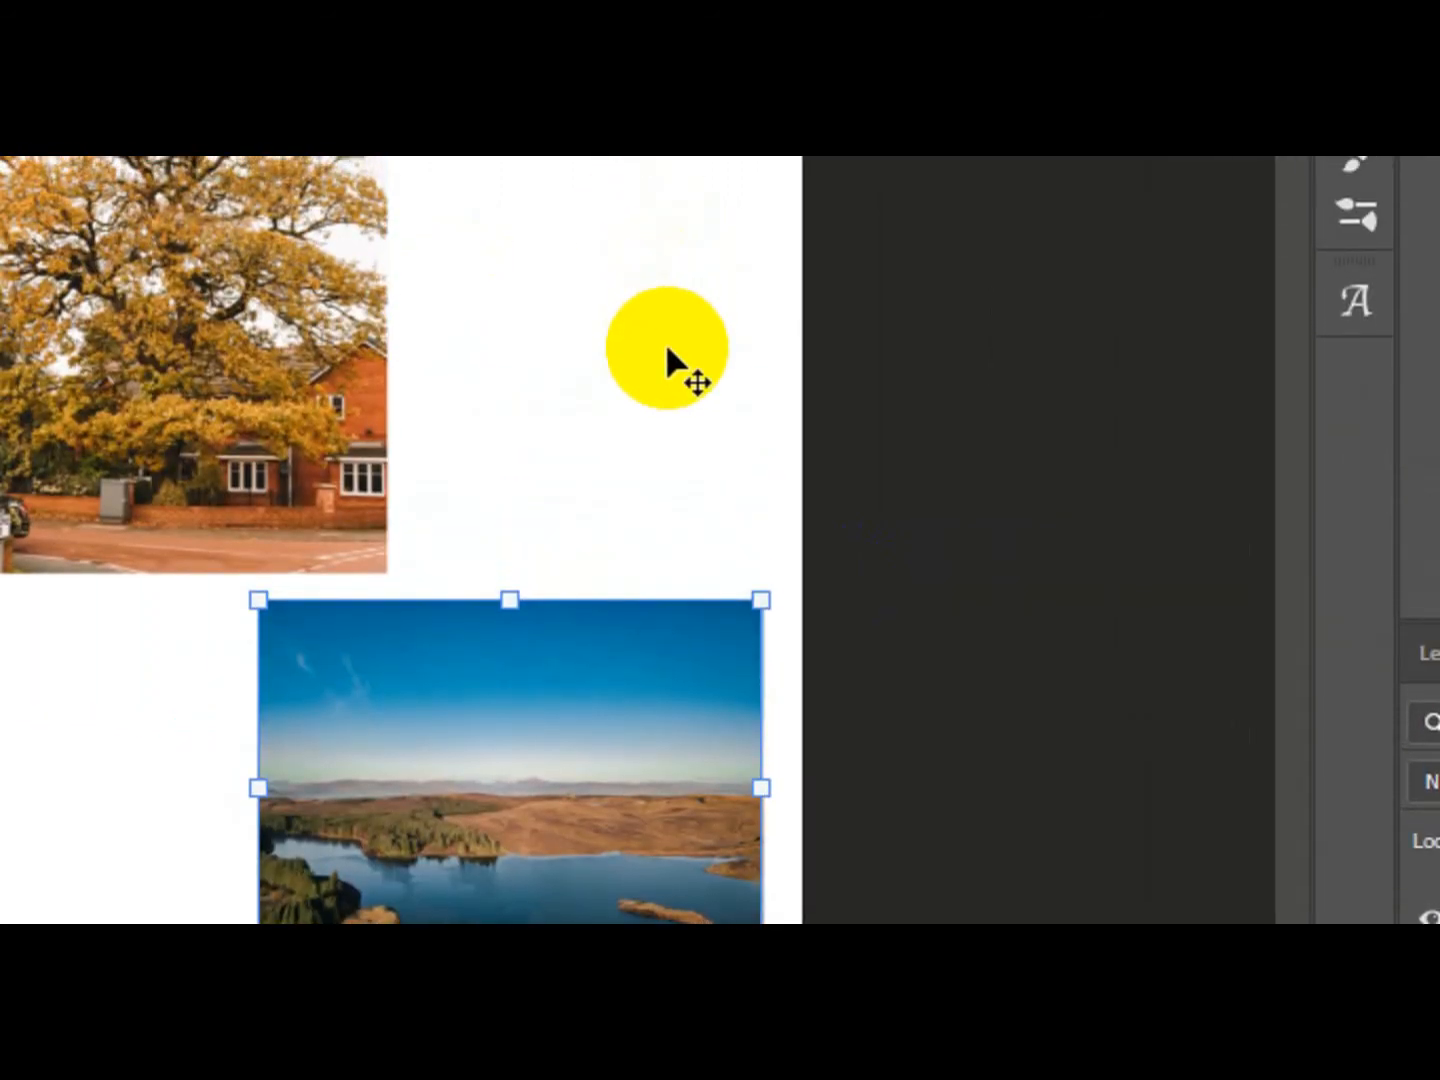
click(665, 342)
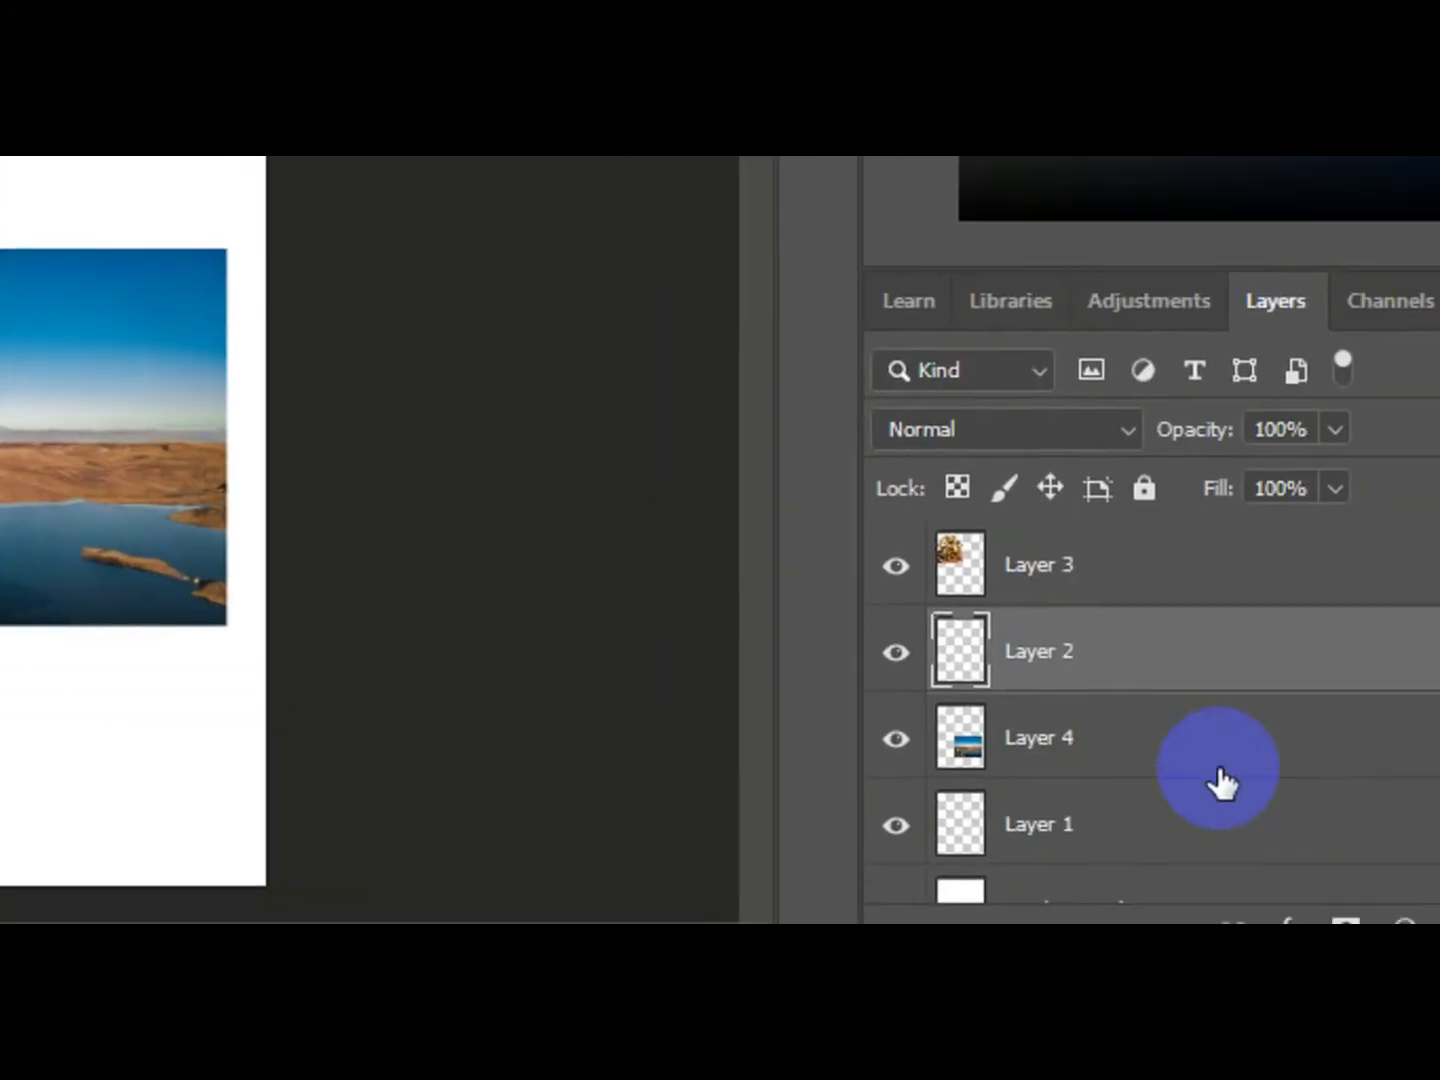
Step: Move Layer 4 to just above Layer 2 and below Layer 3 in the layer stack
drag(1201, 751, 1158, 586)
drag(1042, 580, 1040, 572)
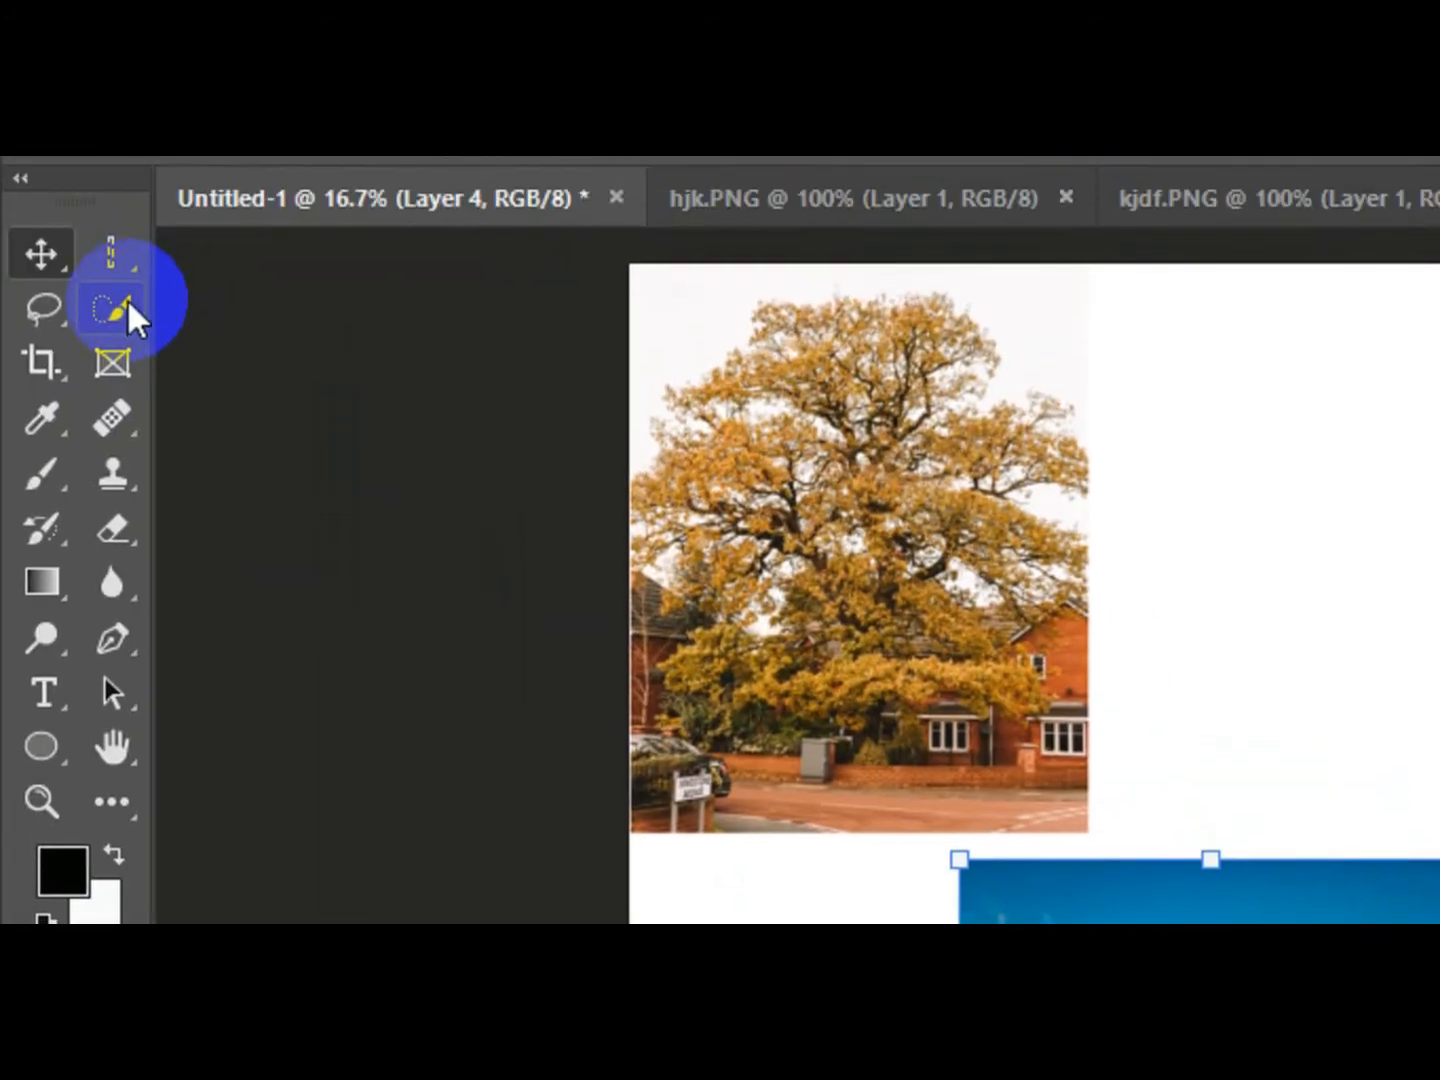
Step: Draw a nearly square Rectangular Marquee selection in the white area beside the tree picture
click(113, 336)
click(262, 353)
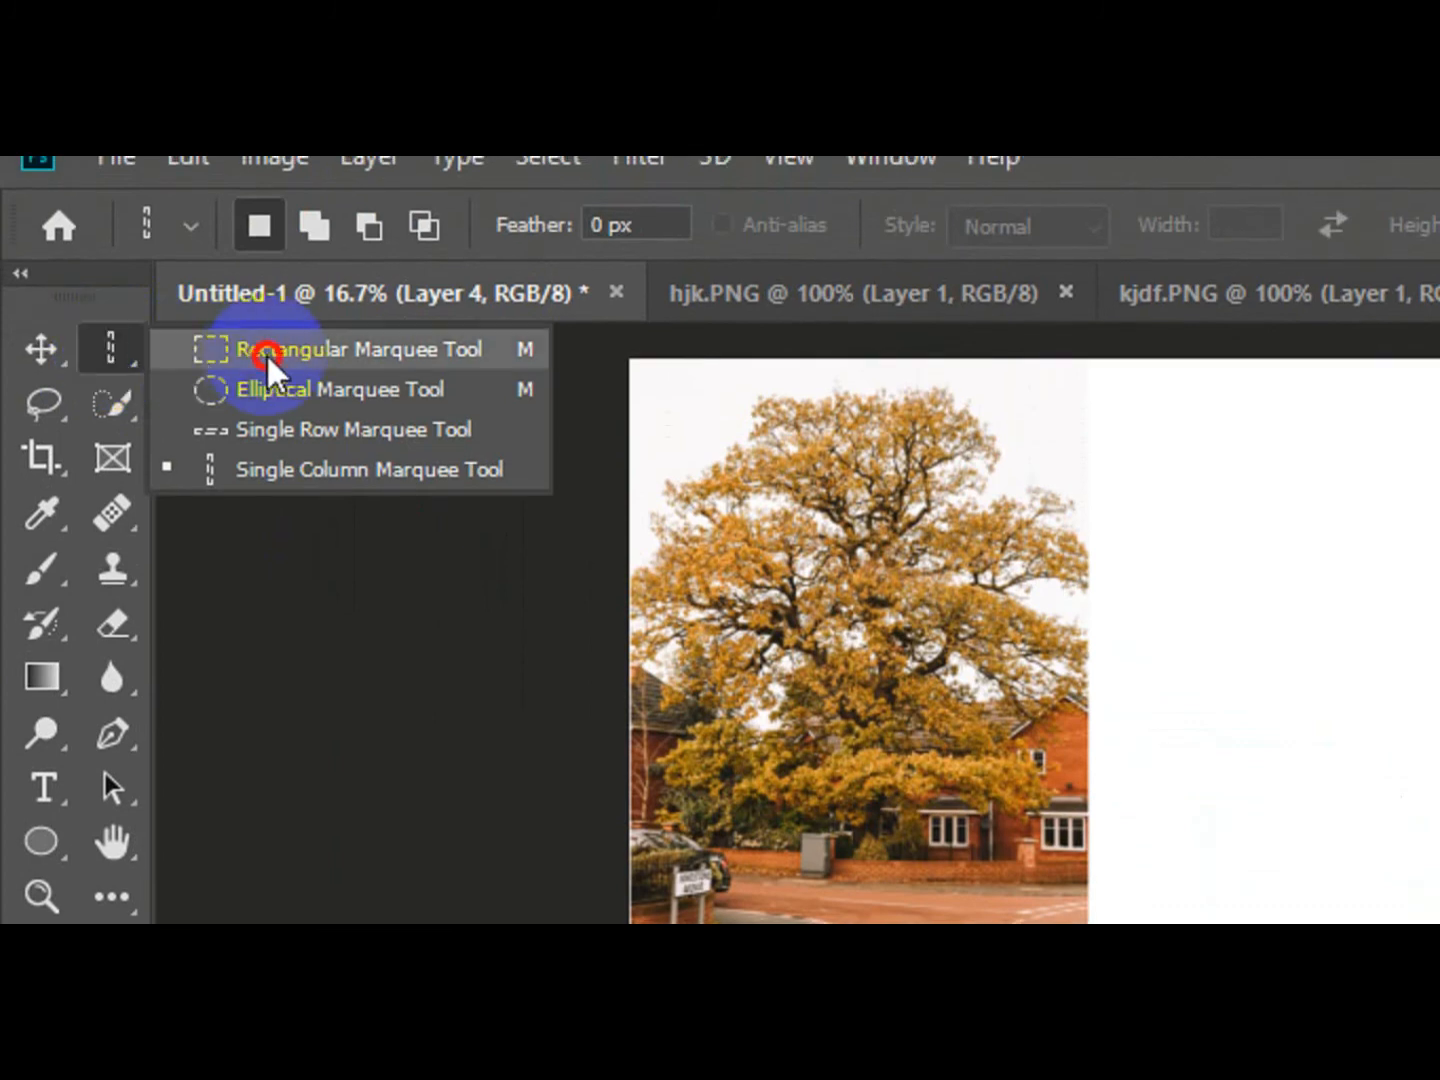
drag(1154, 488, 1283, 610)
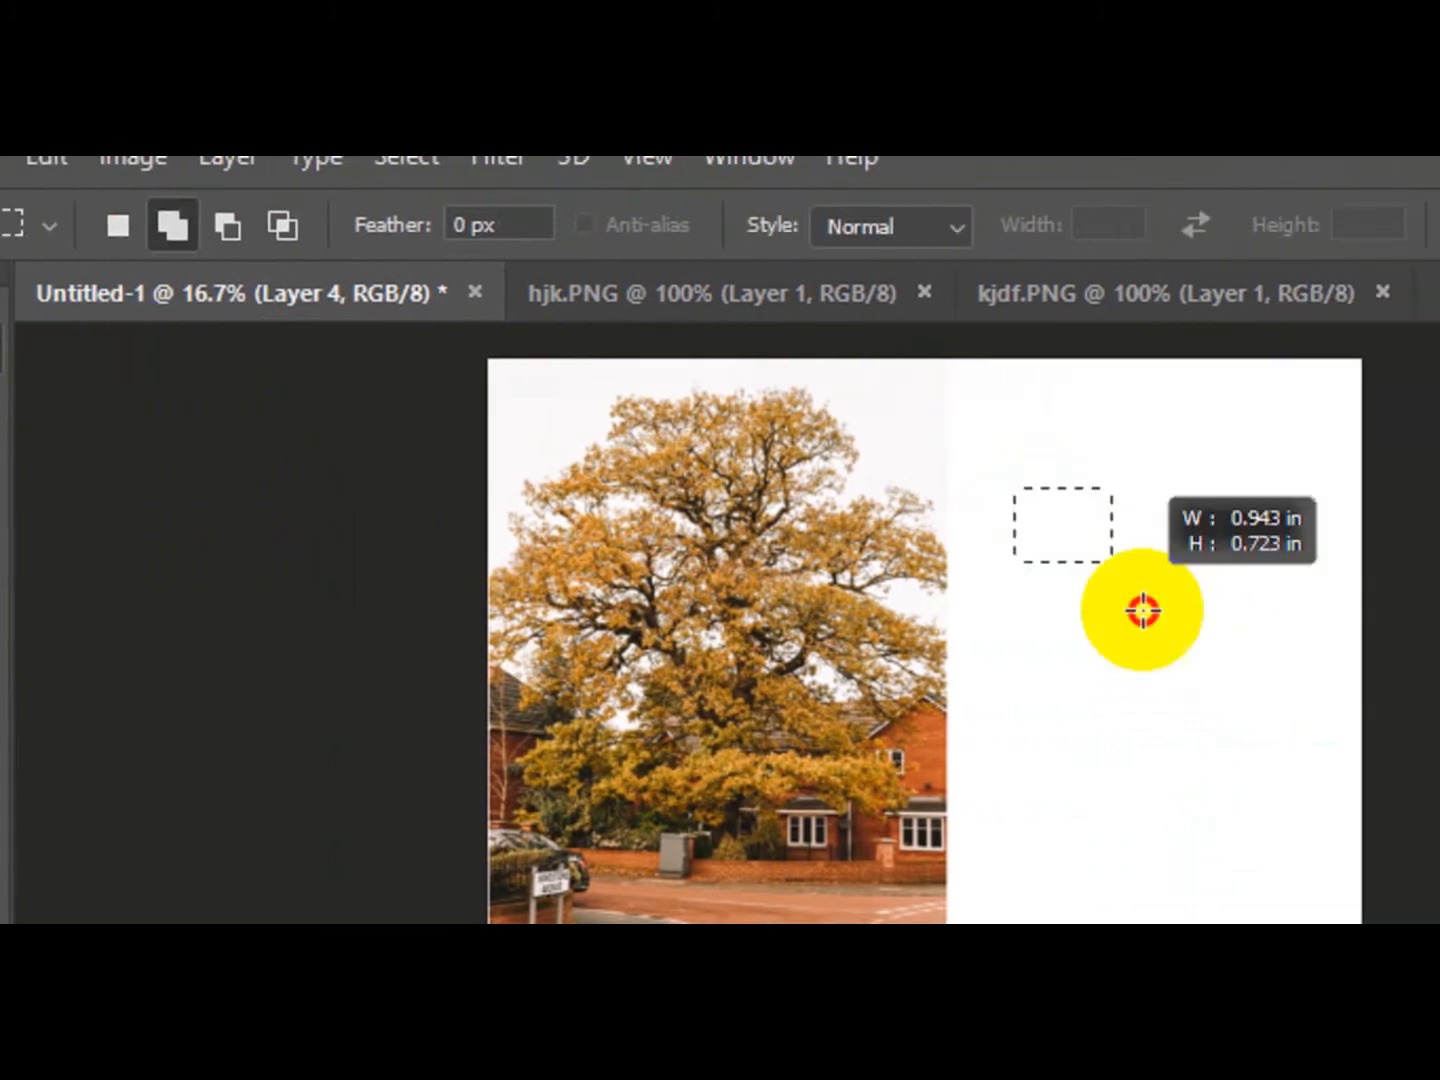
drag(1142, 609, 1304, 762)
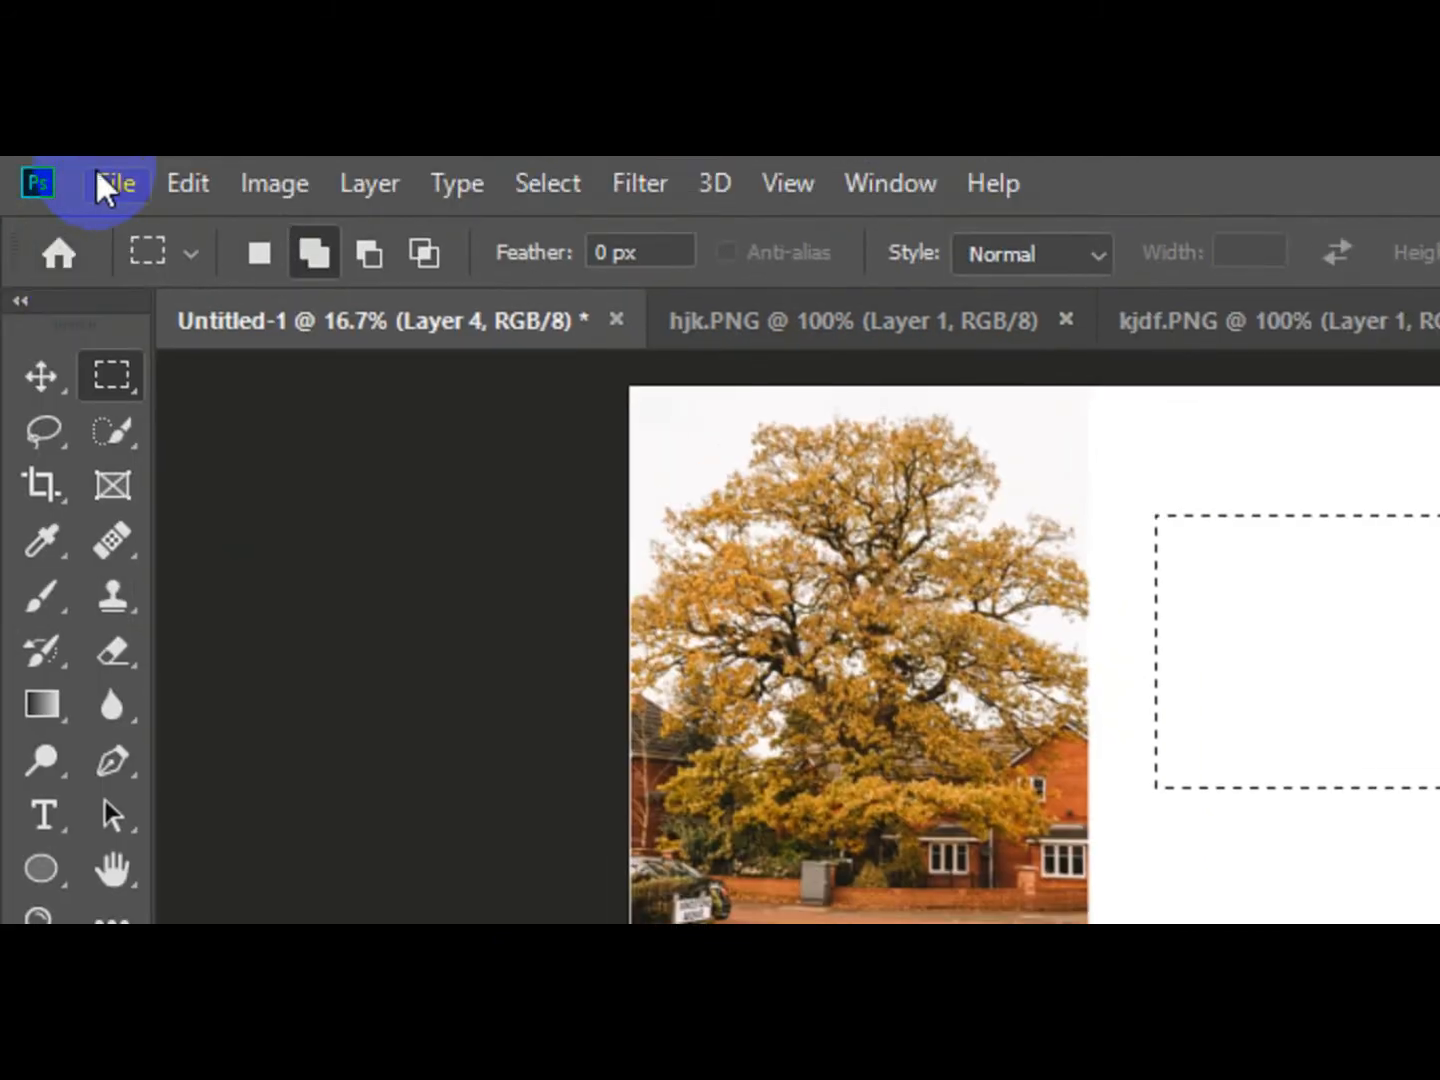
Step: Fill the marquee selection on Layer 4 with bright green (H 121, S 94, B 90) in Normal mode at 100% opacity
click(105, 190)
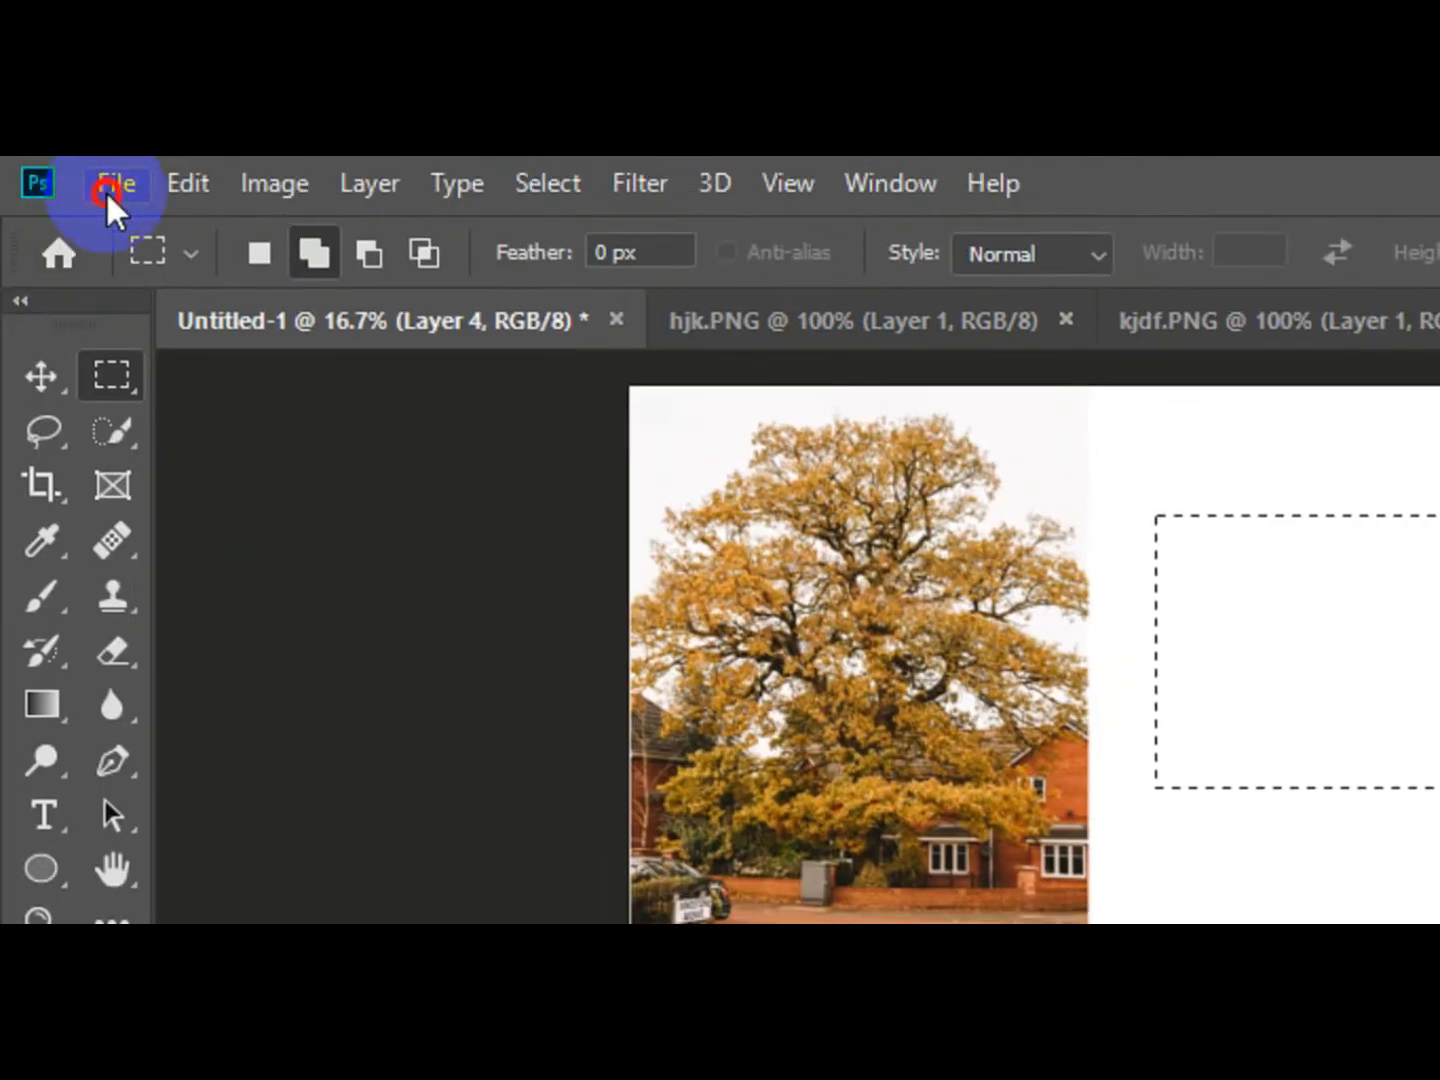
mouse_move(188, 184)
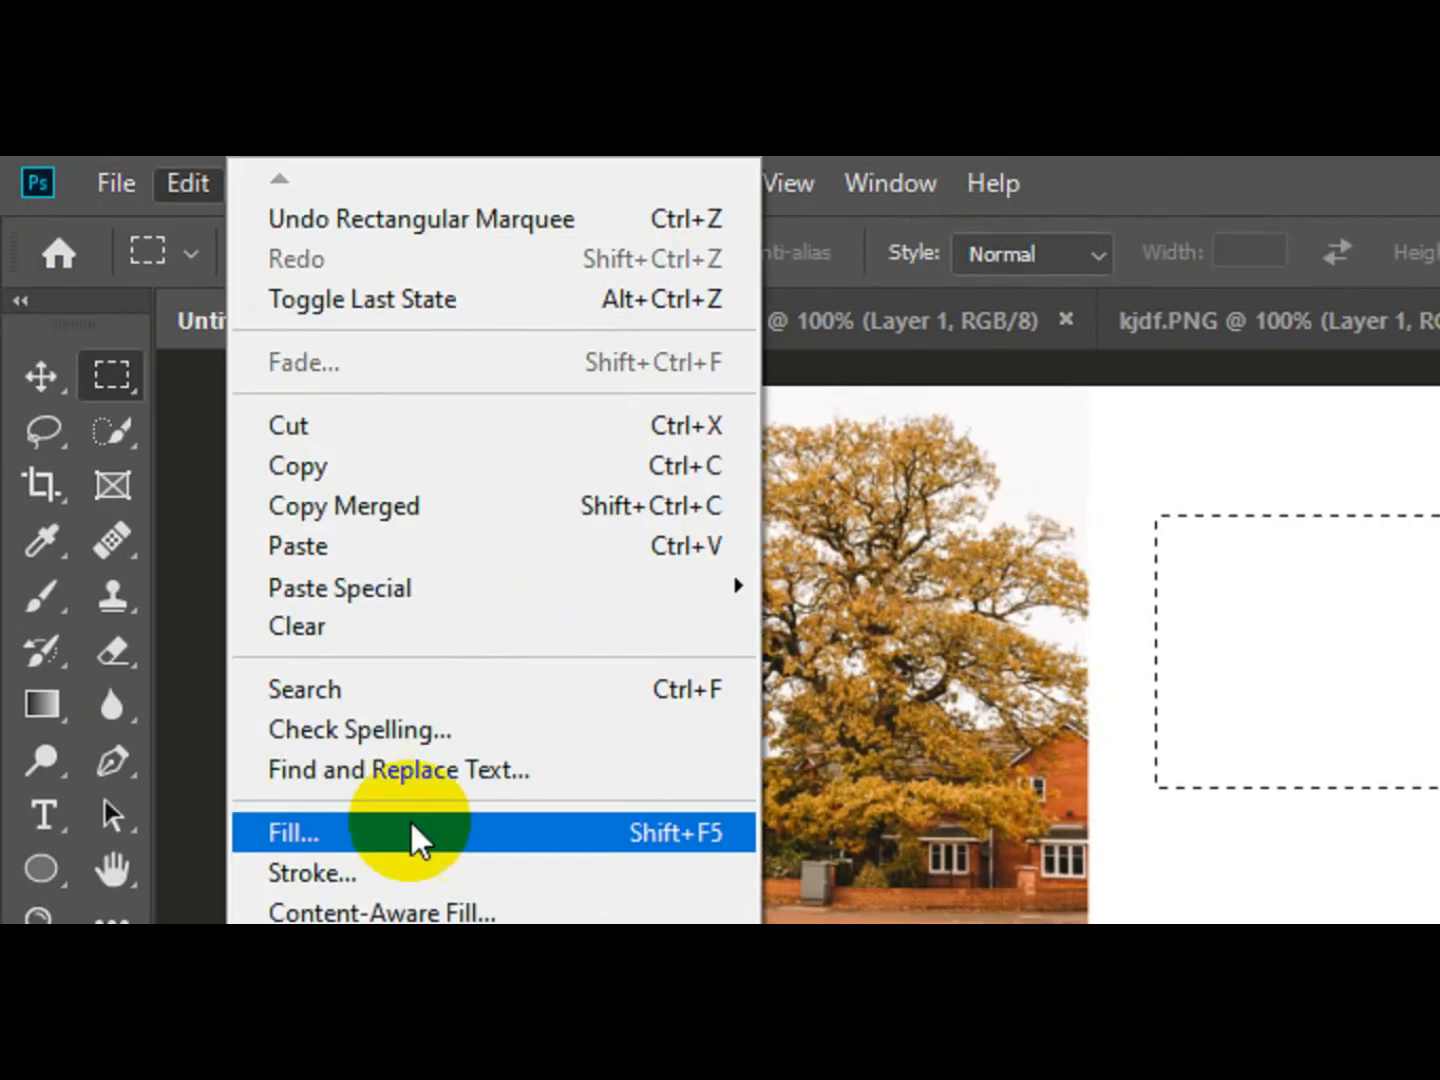
click(411, 835)
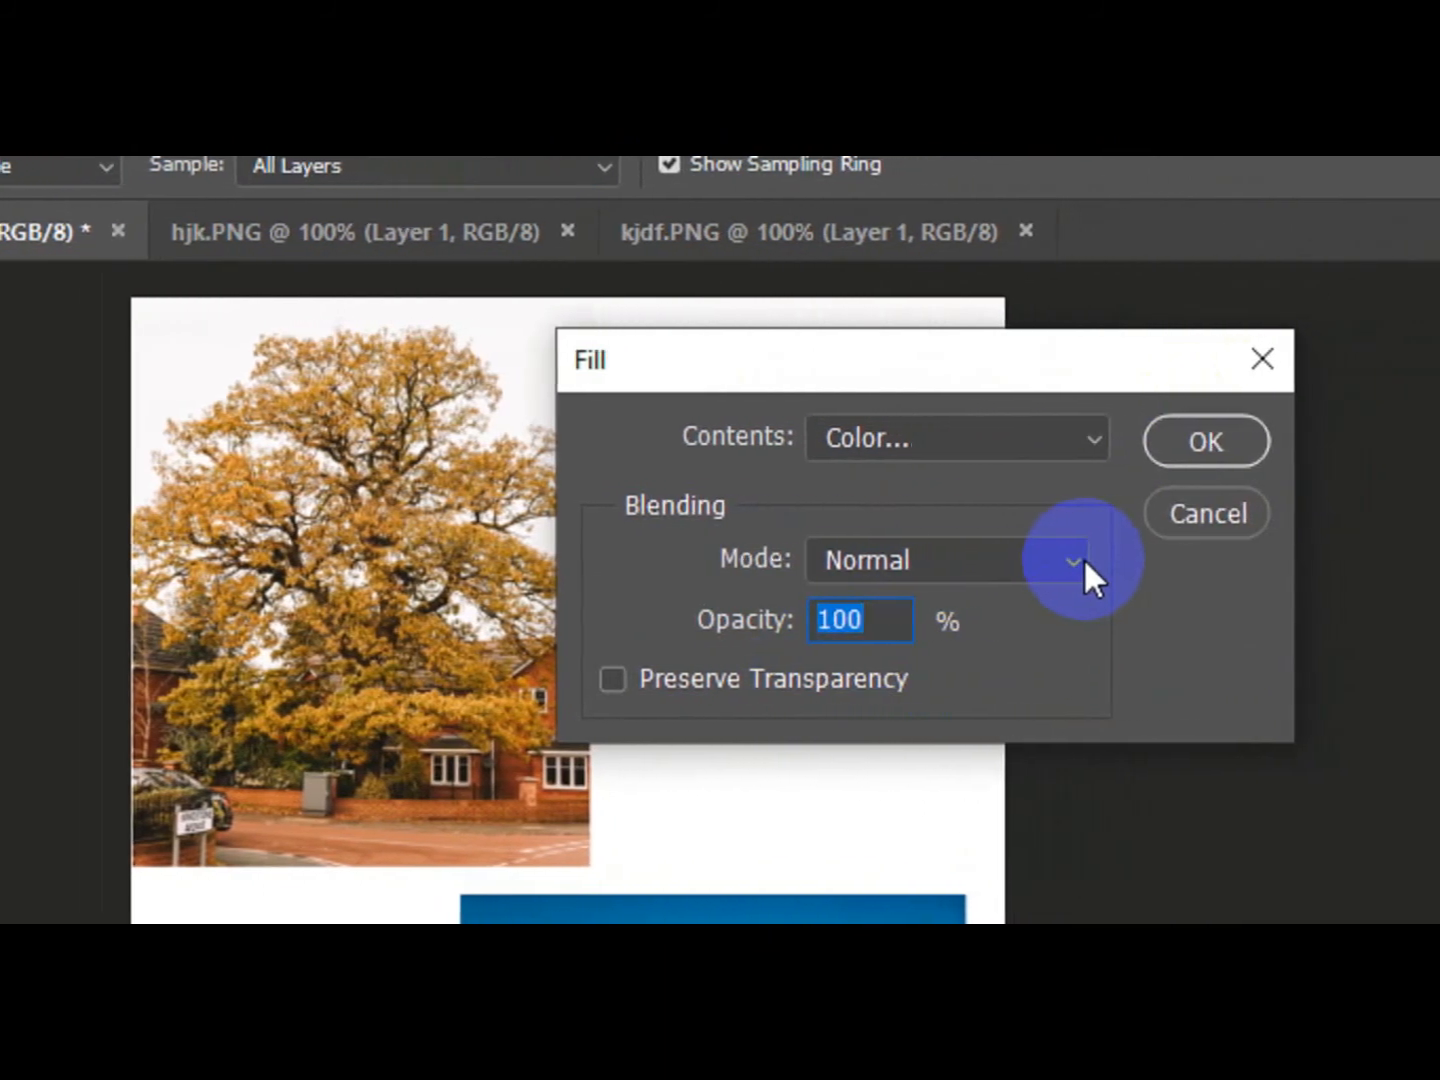
click(1101, 560)
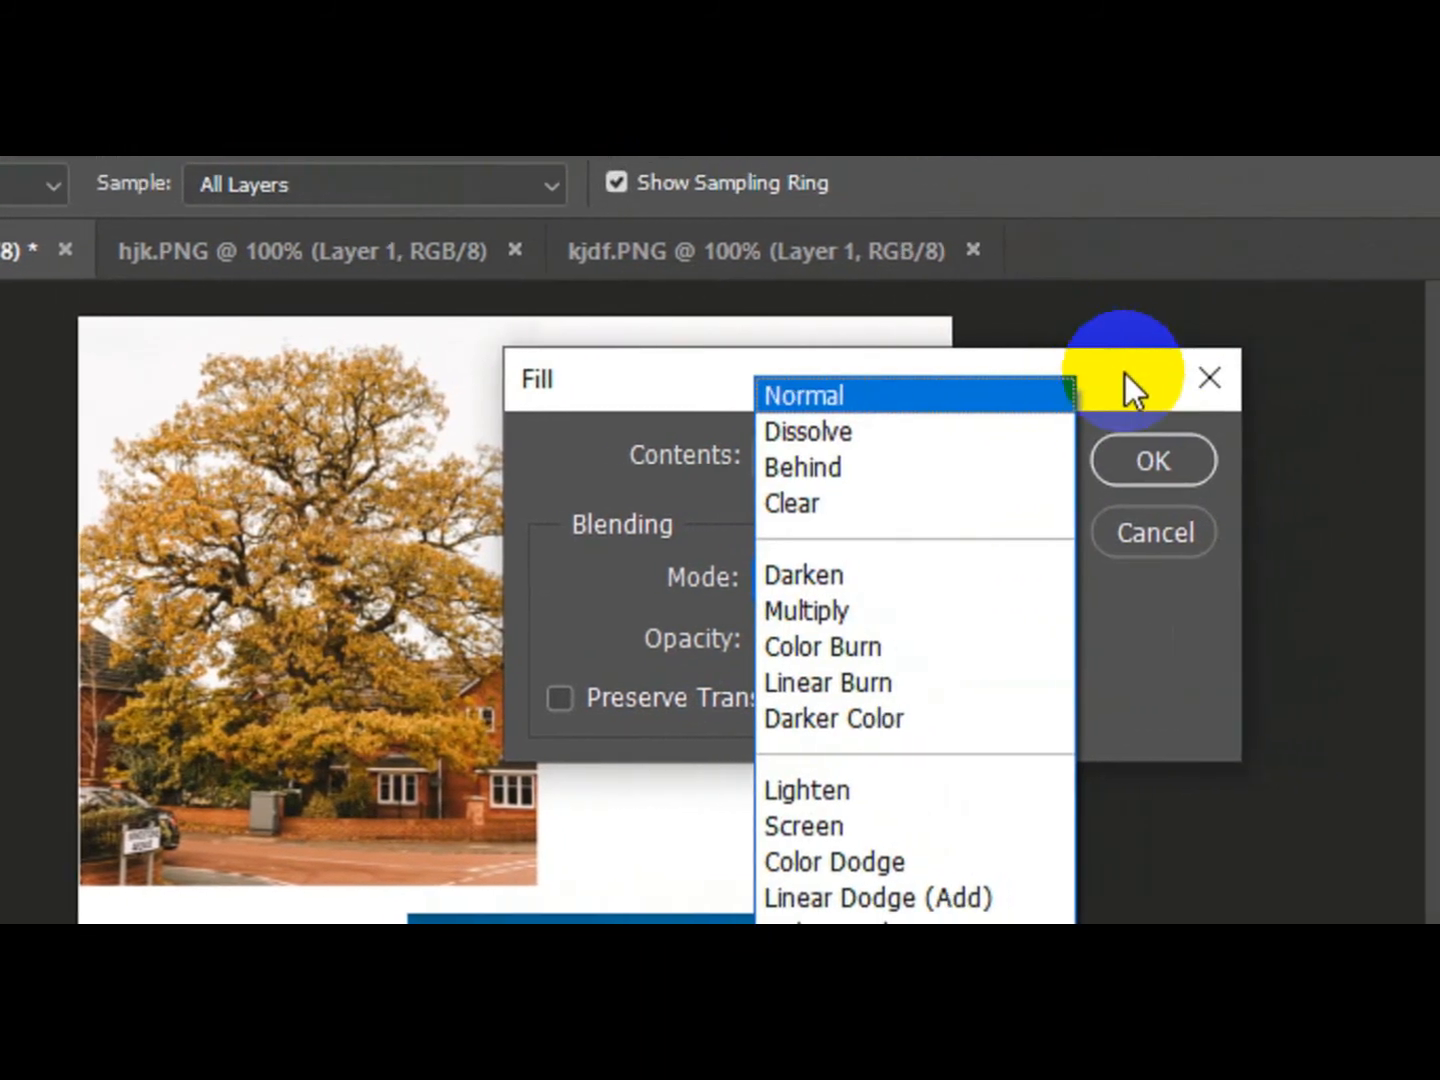
click(1125, 378)
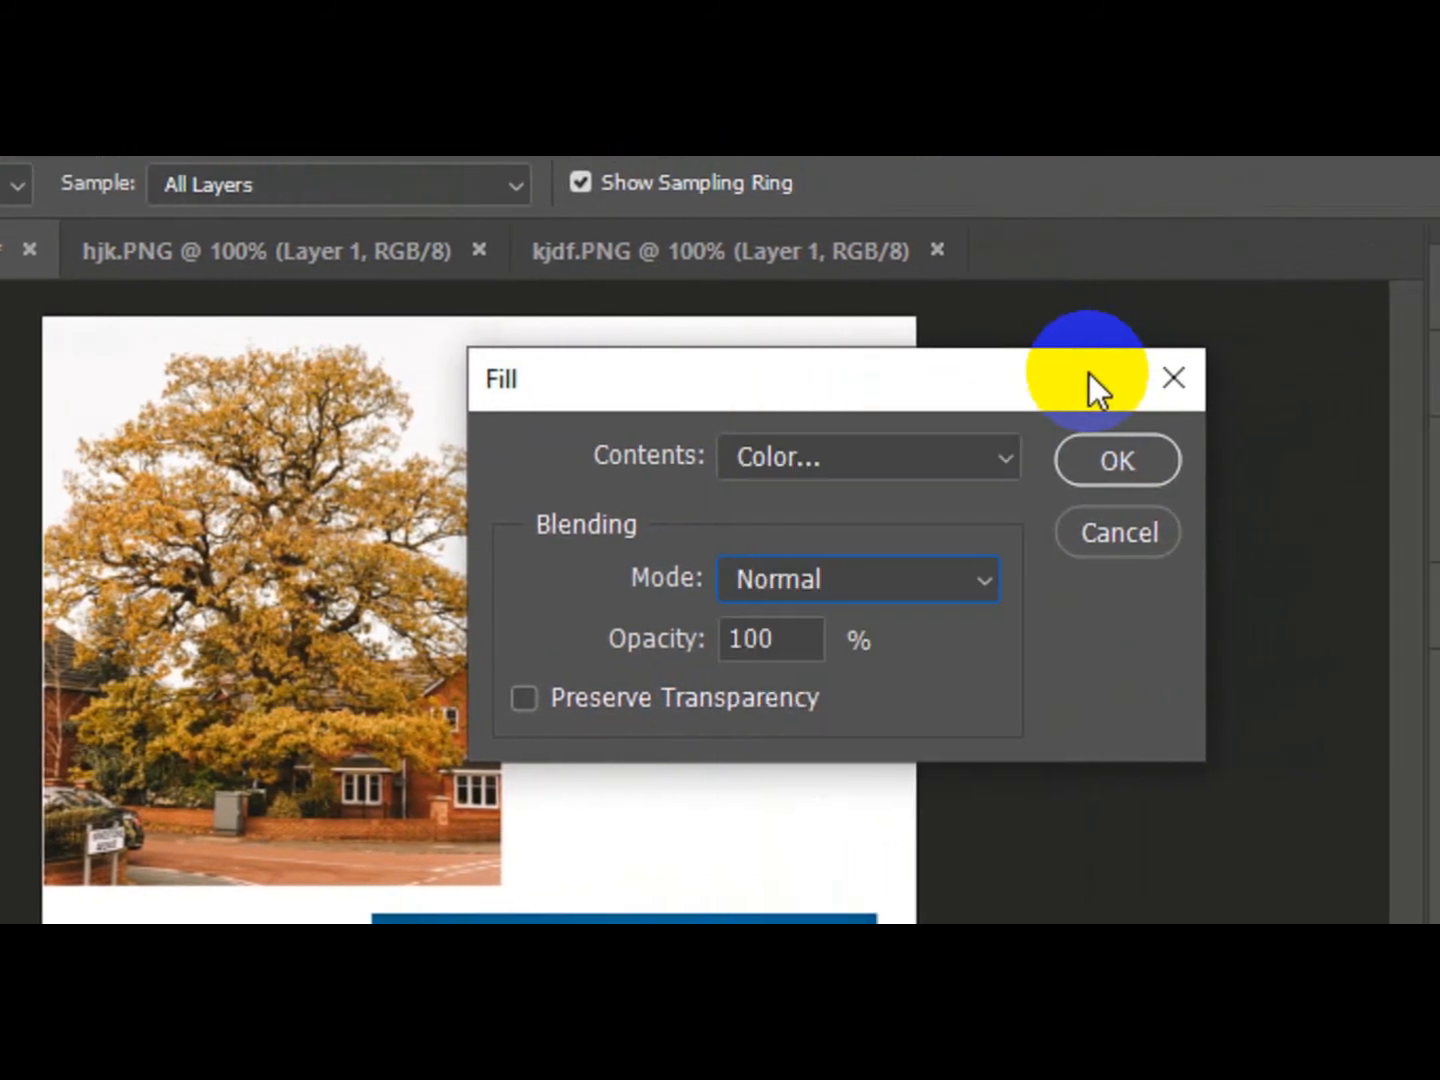
click(1039, 459)
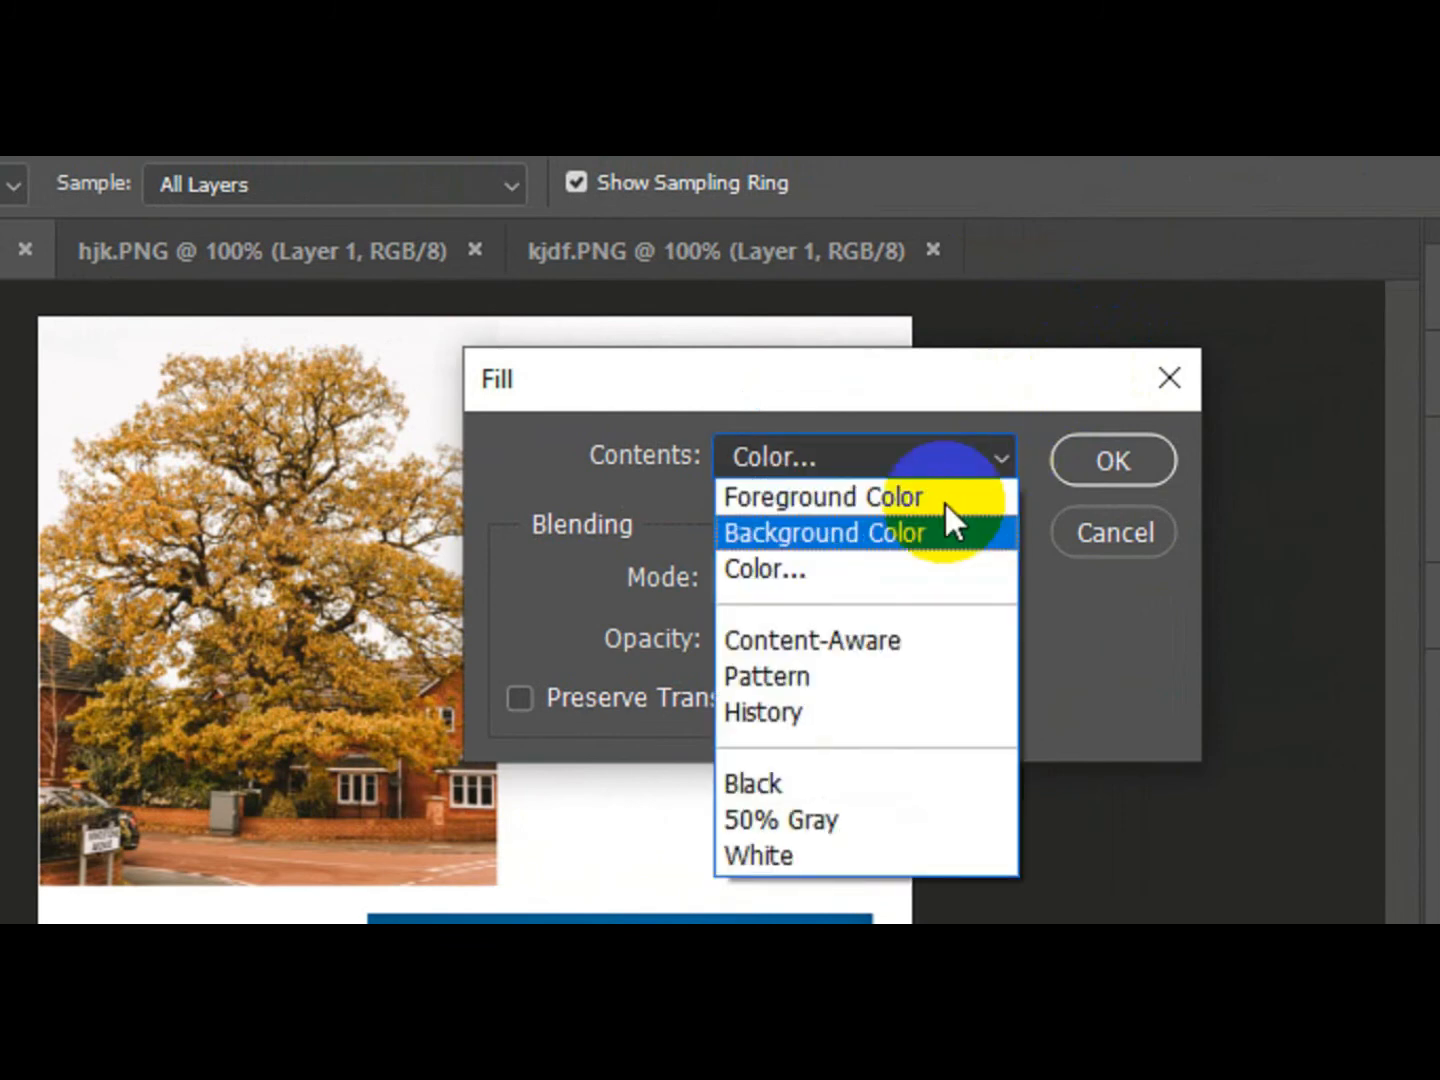
click(899, 563)
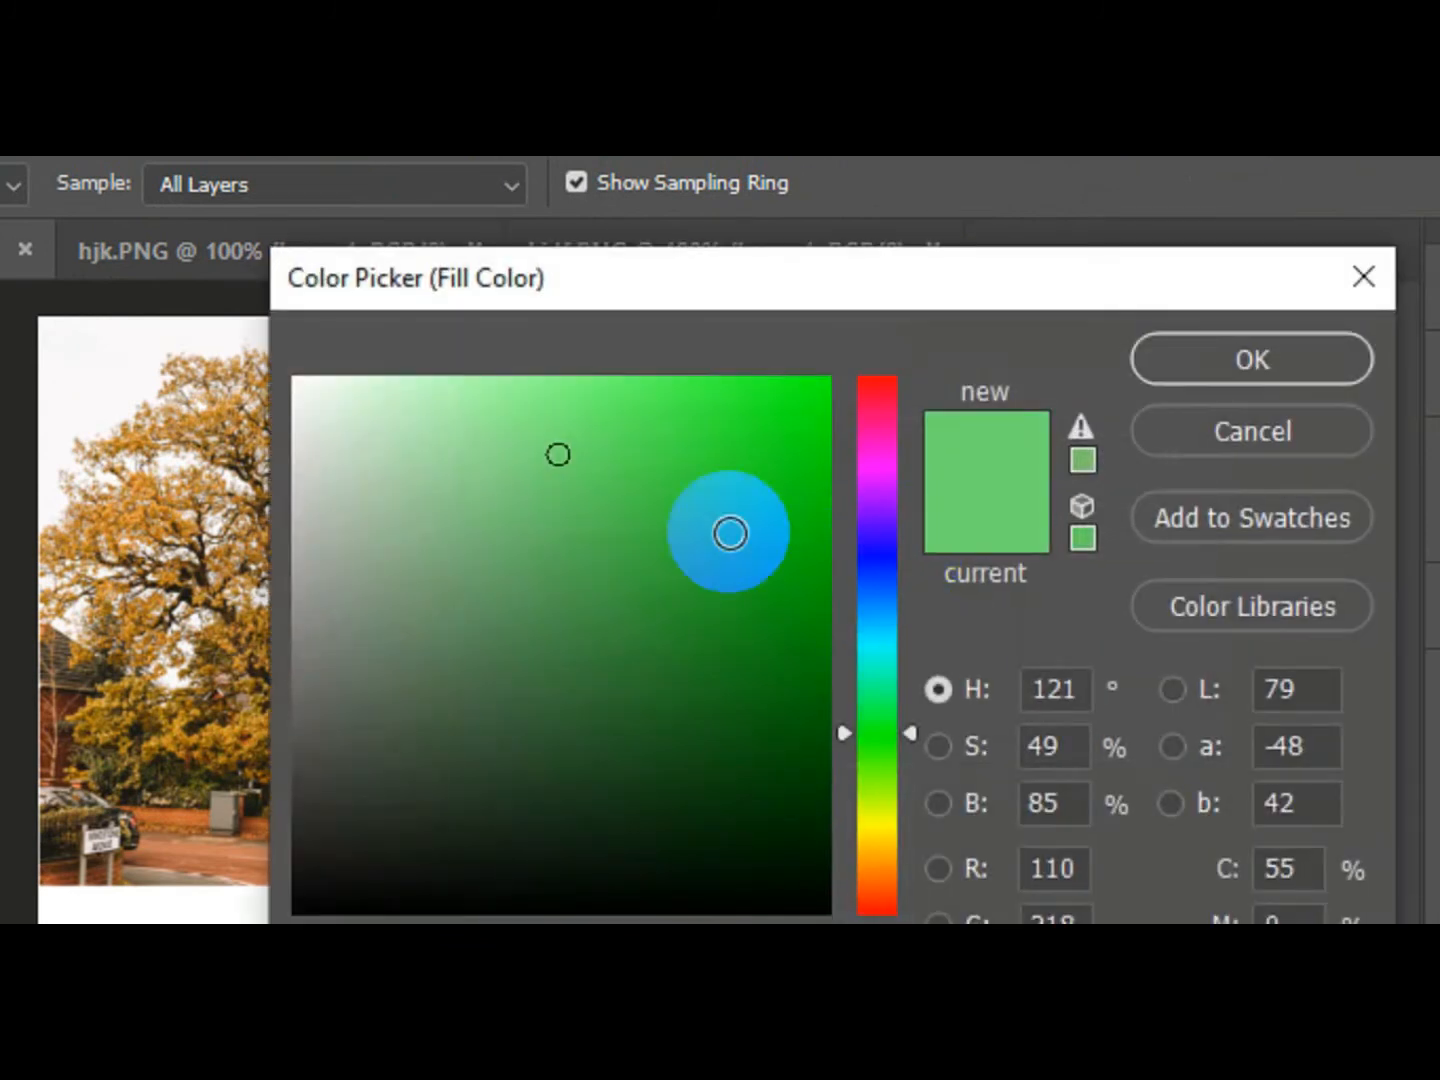
click(797, 427)
click(1149, 352)
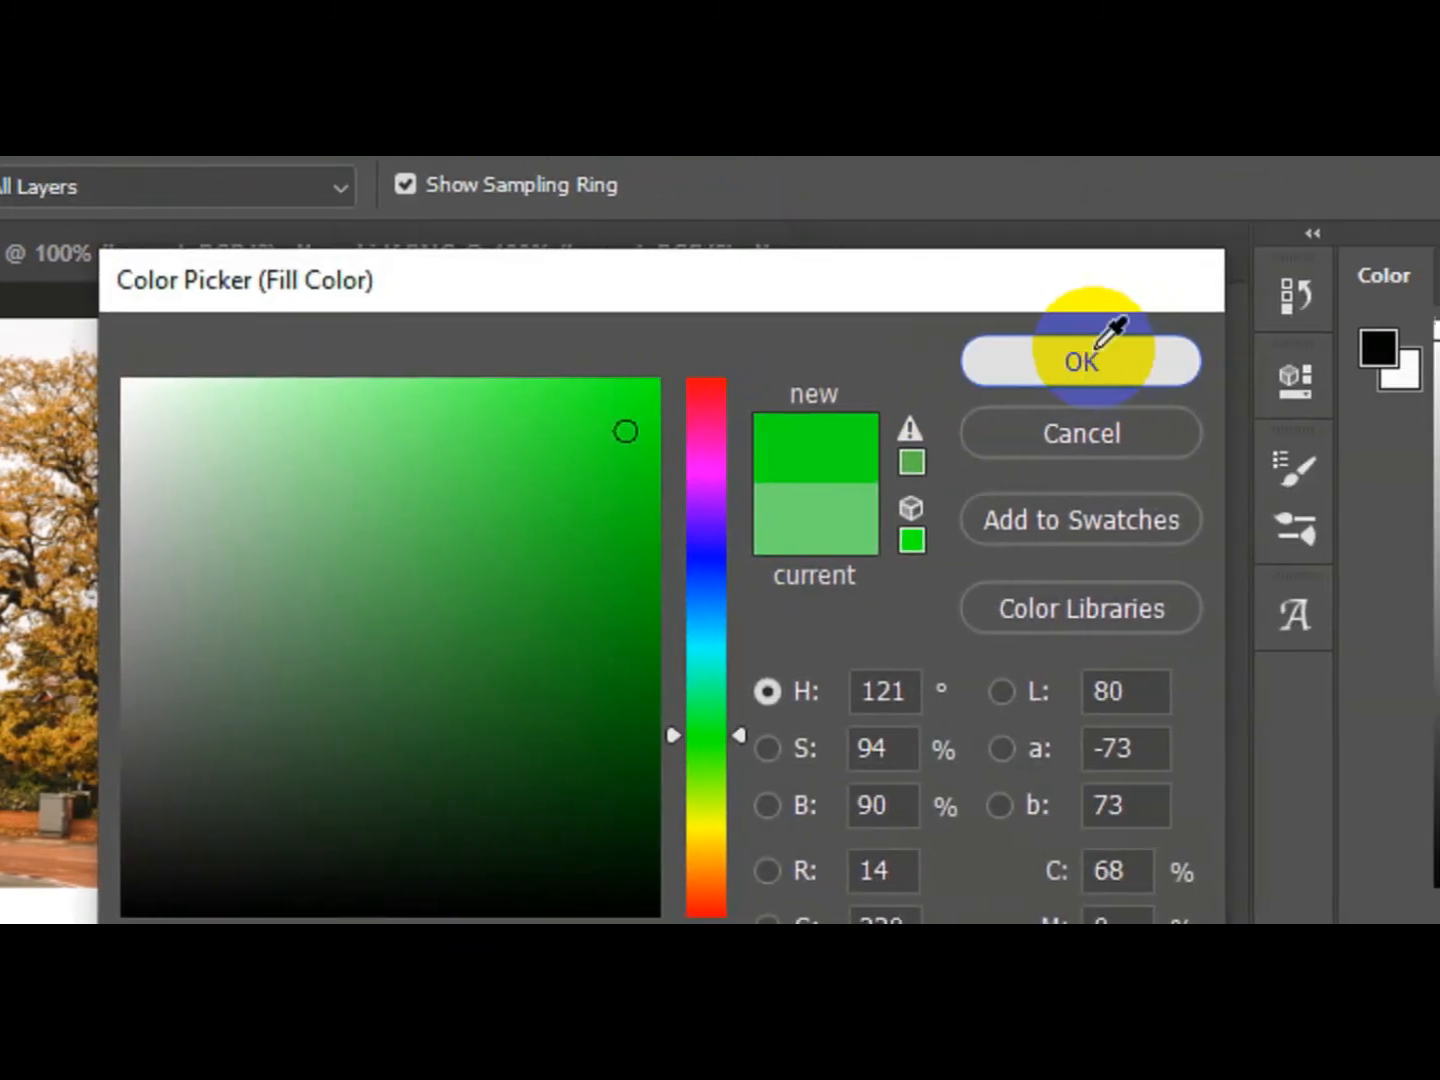
click(918, 472)
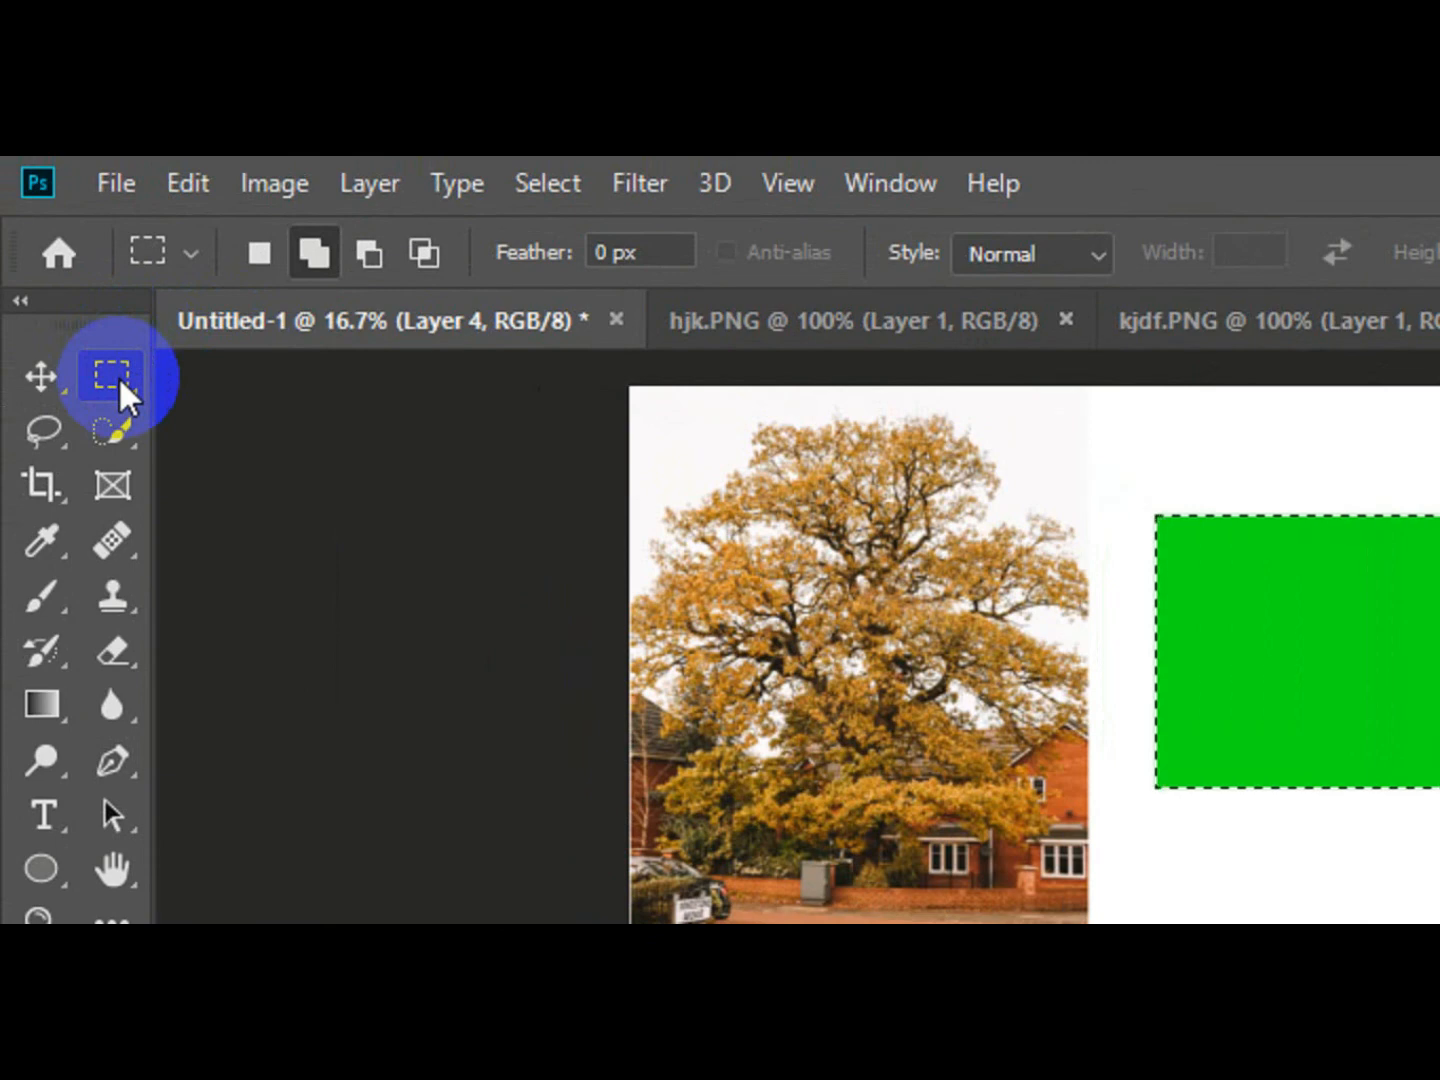
Step: Add an Elliptical Marquee selection about 2 in wide and 1.7 in high inside the green square
right_click(120, 375)
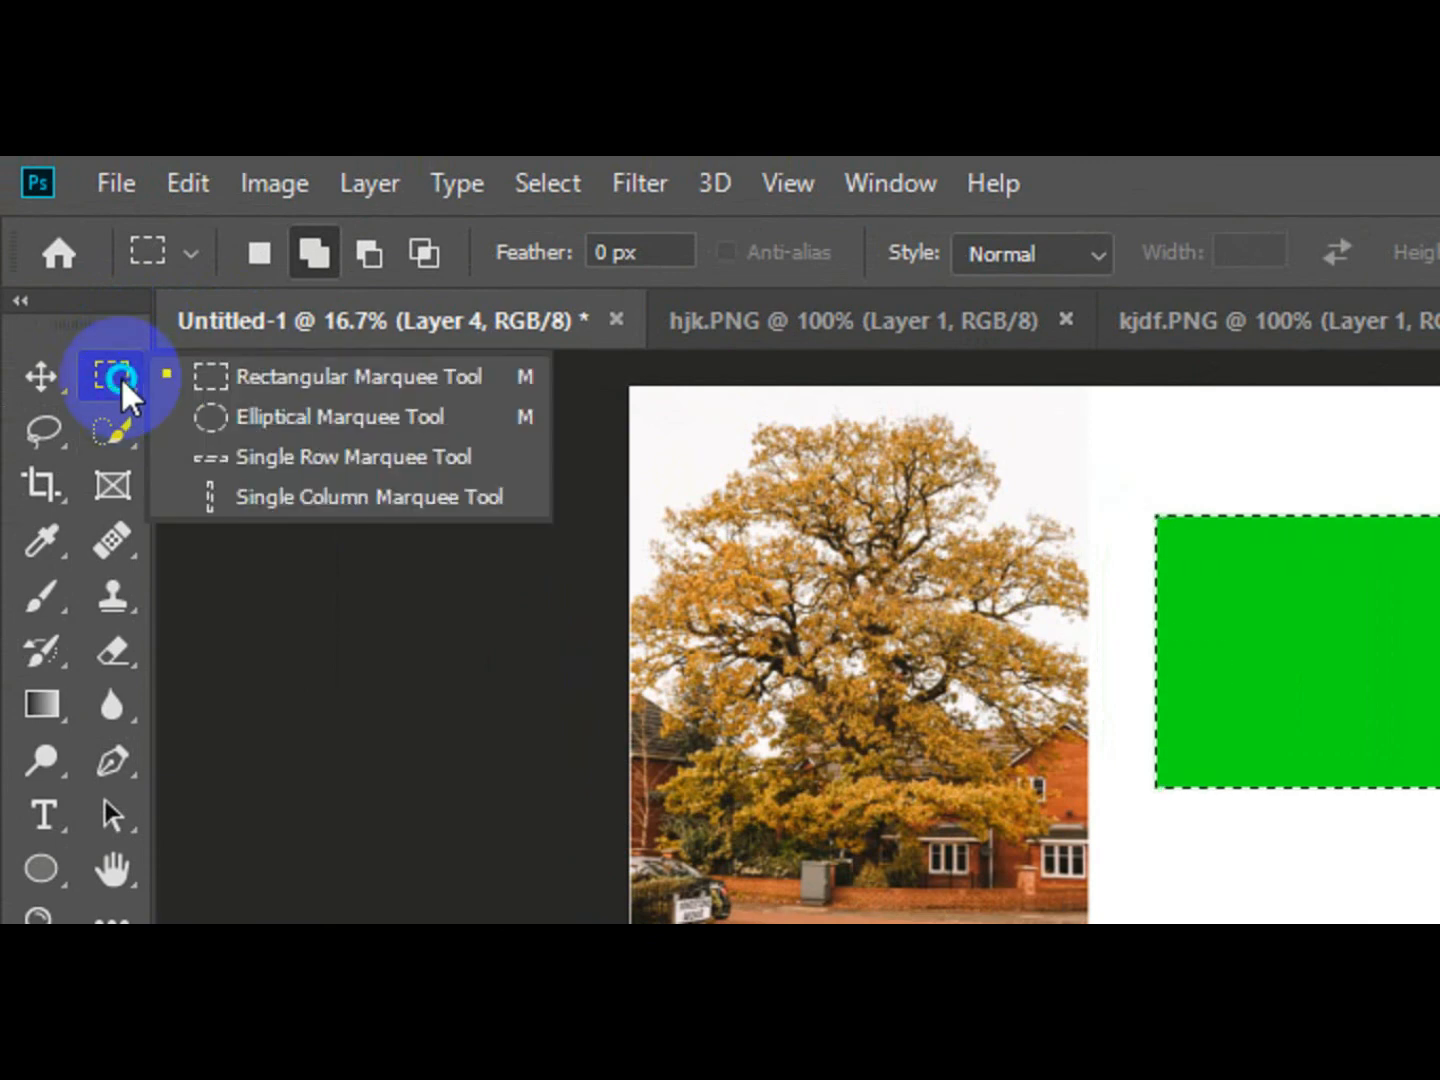
click(239, 419)
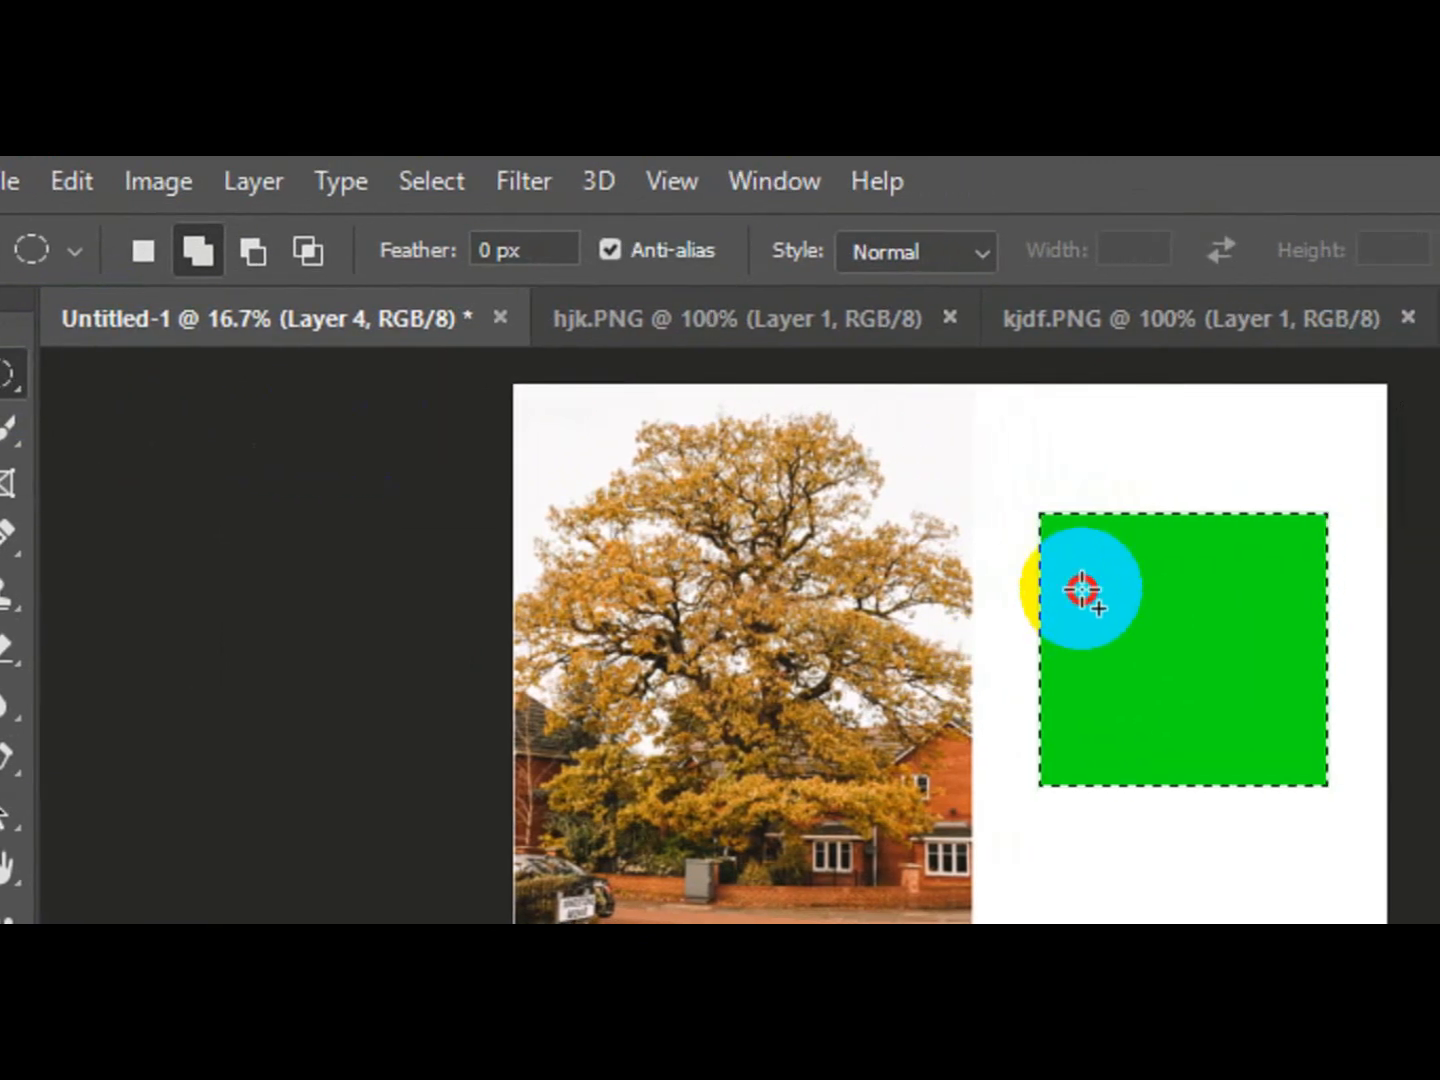
drag(1082, 590, 1294, 764)
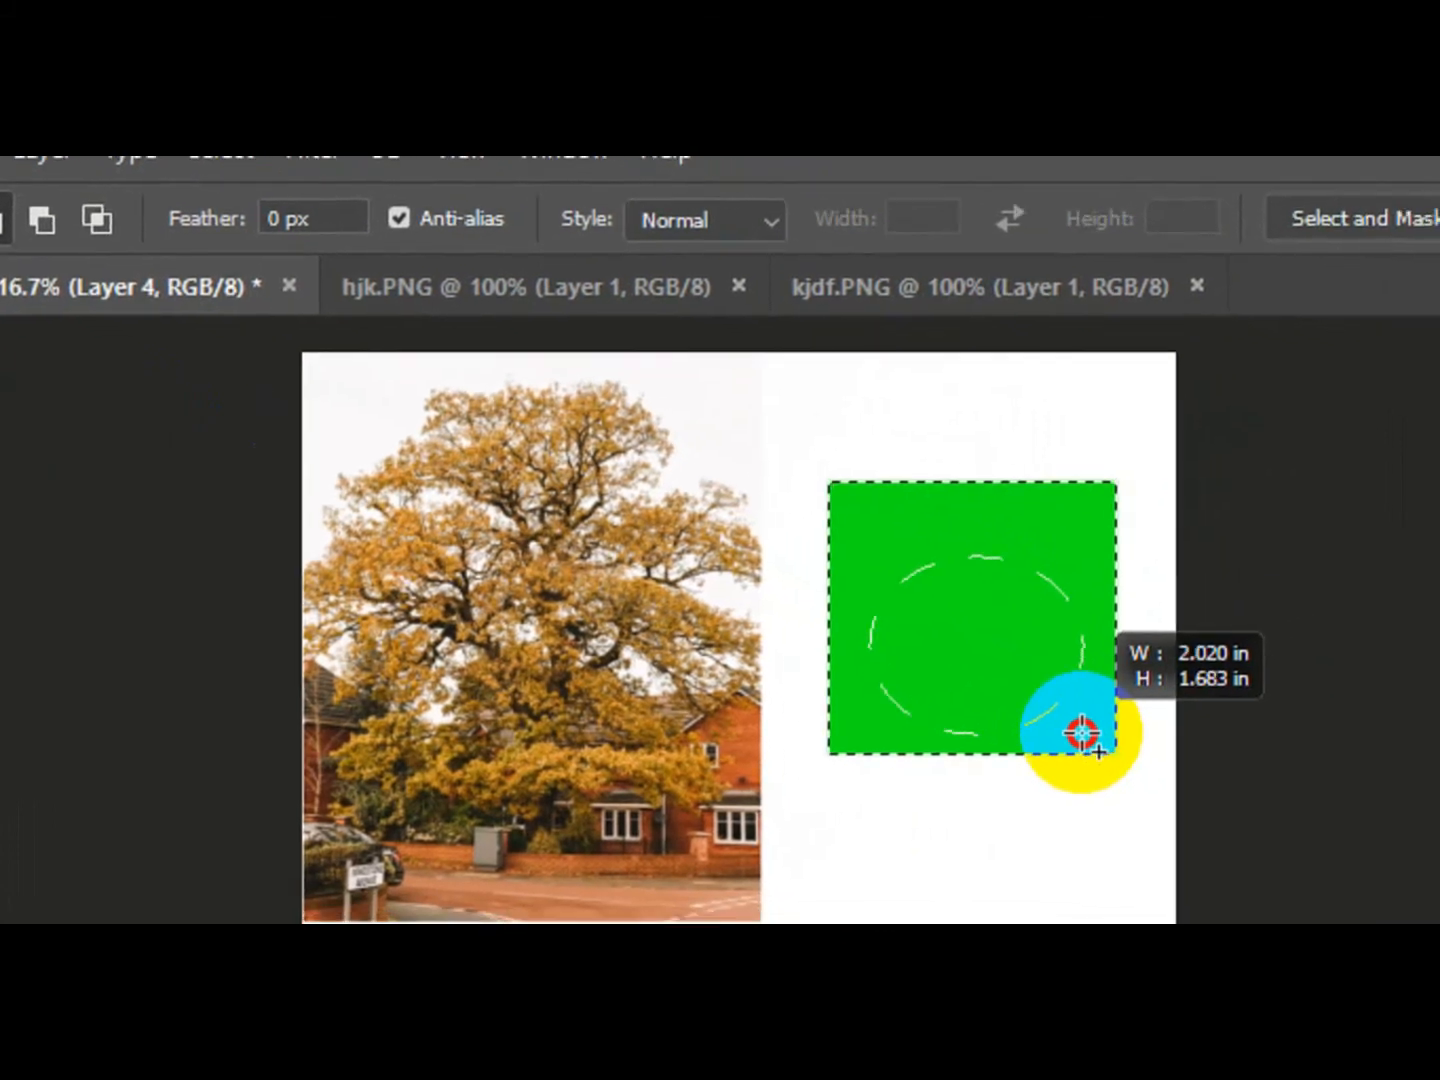
drag(1082, 734, 1084, 743)
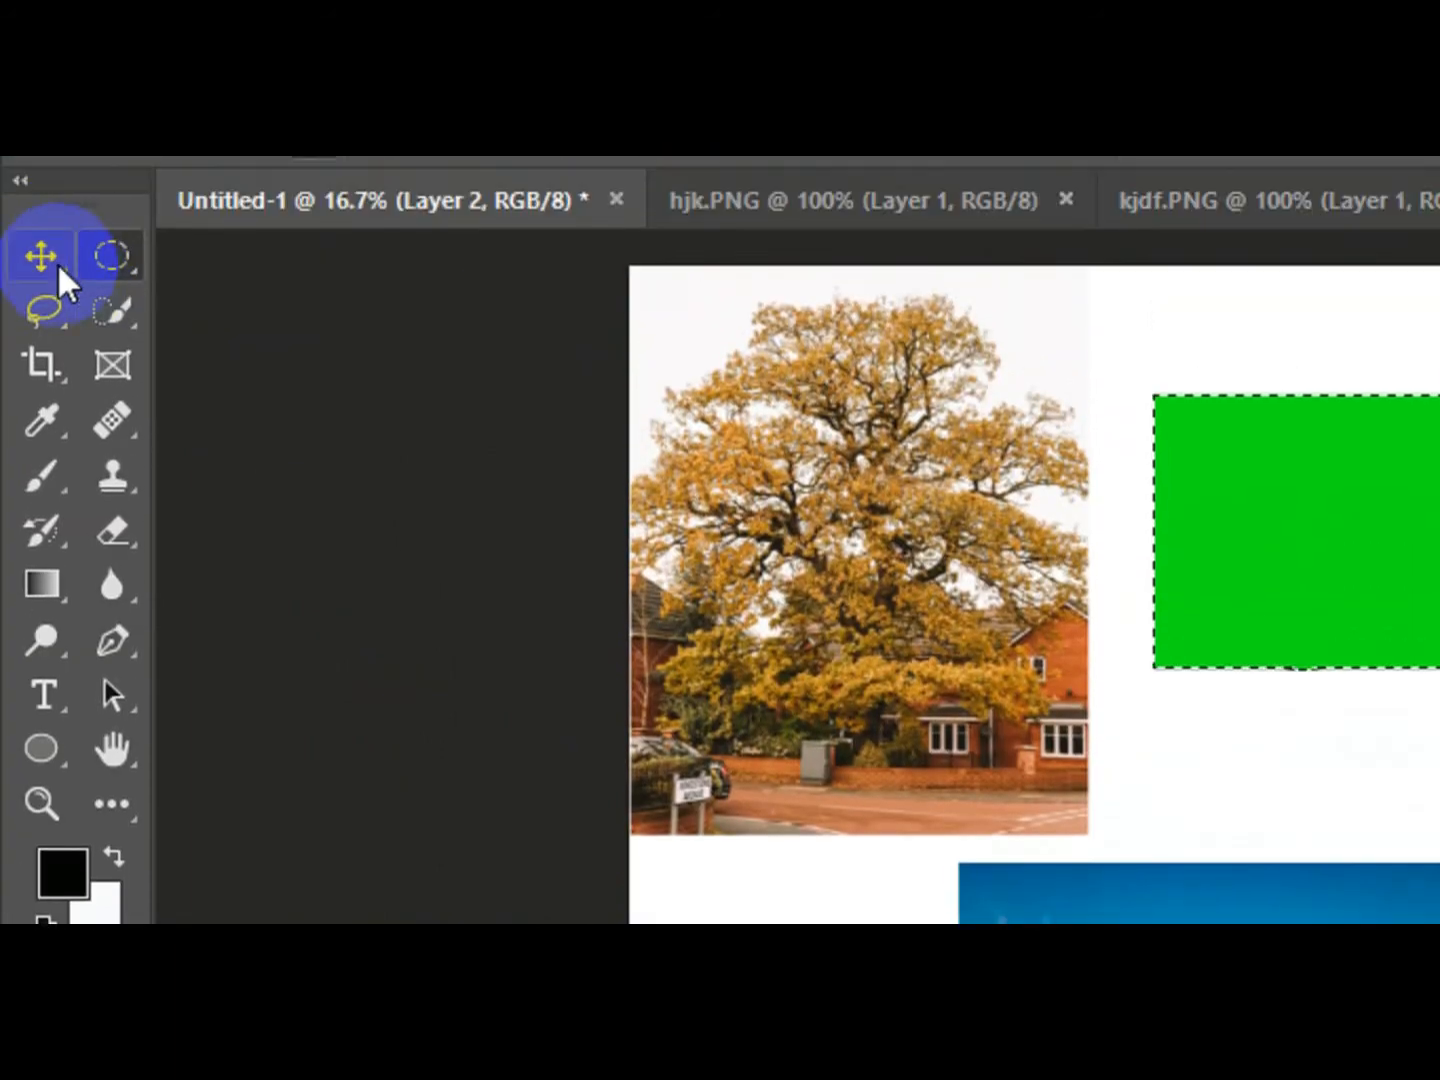
Step: Move the black ellipse on Layer 2 across the tree picture and behind the green square with the Move tool
click(45, 320)
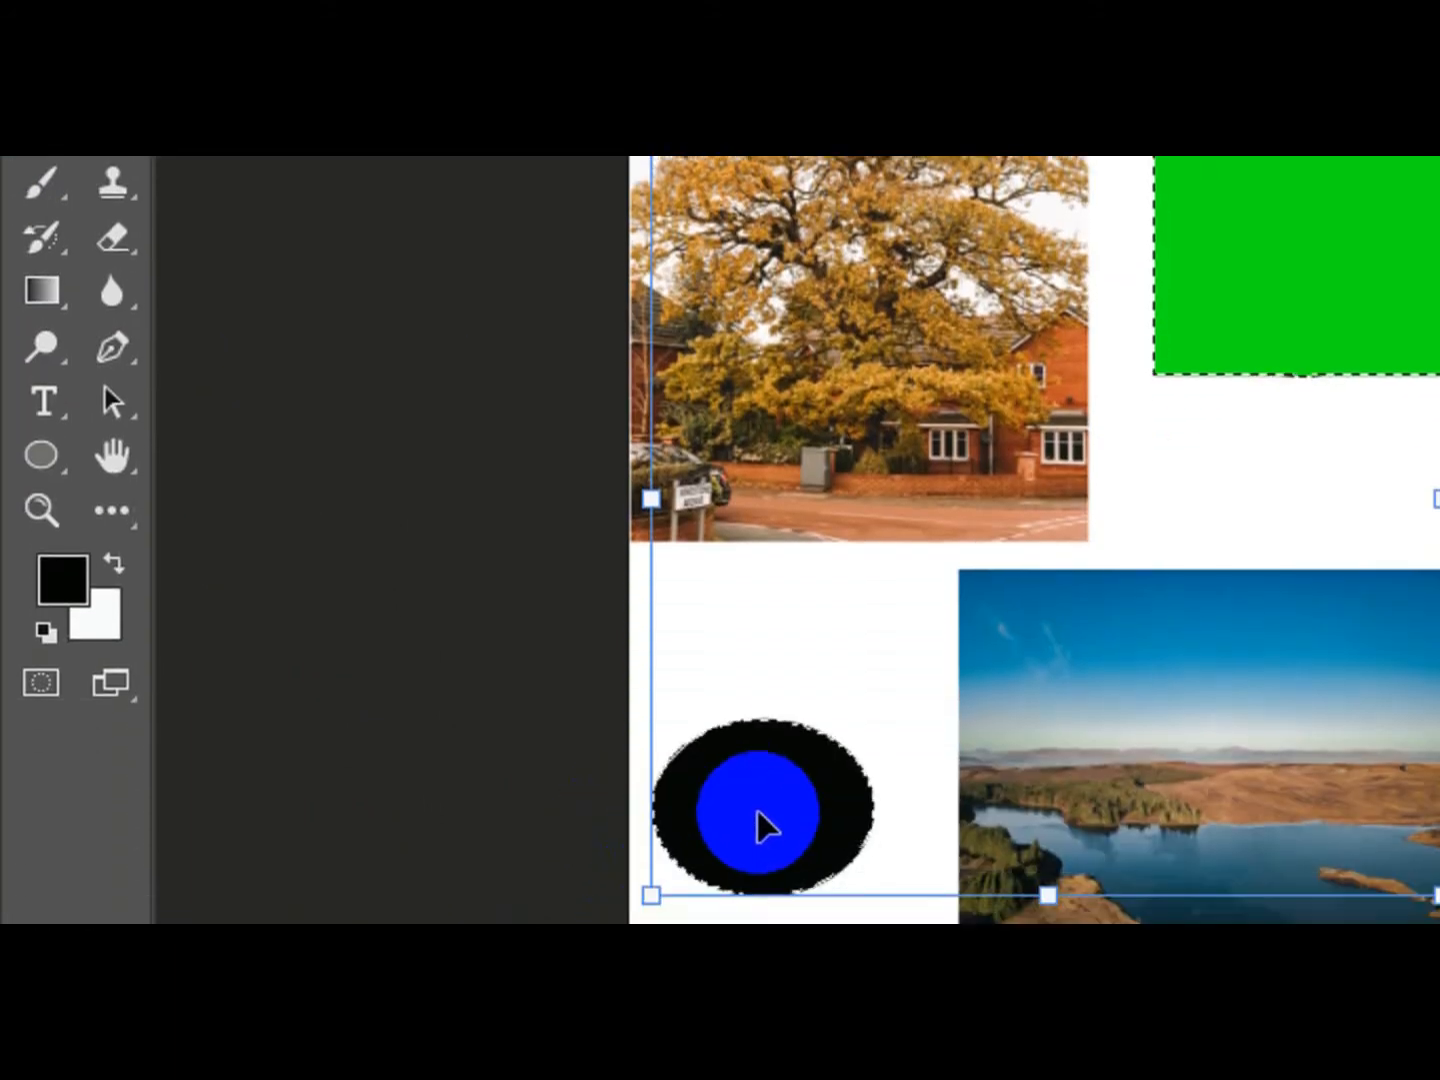
drag(759, 810, 990, 473)
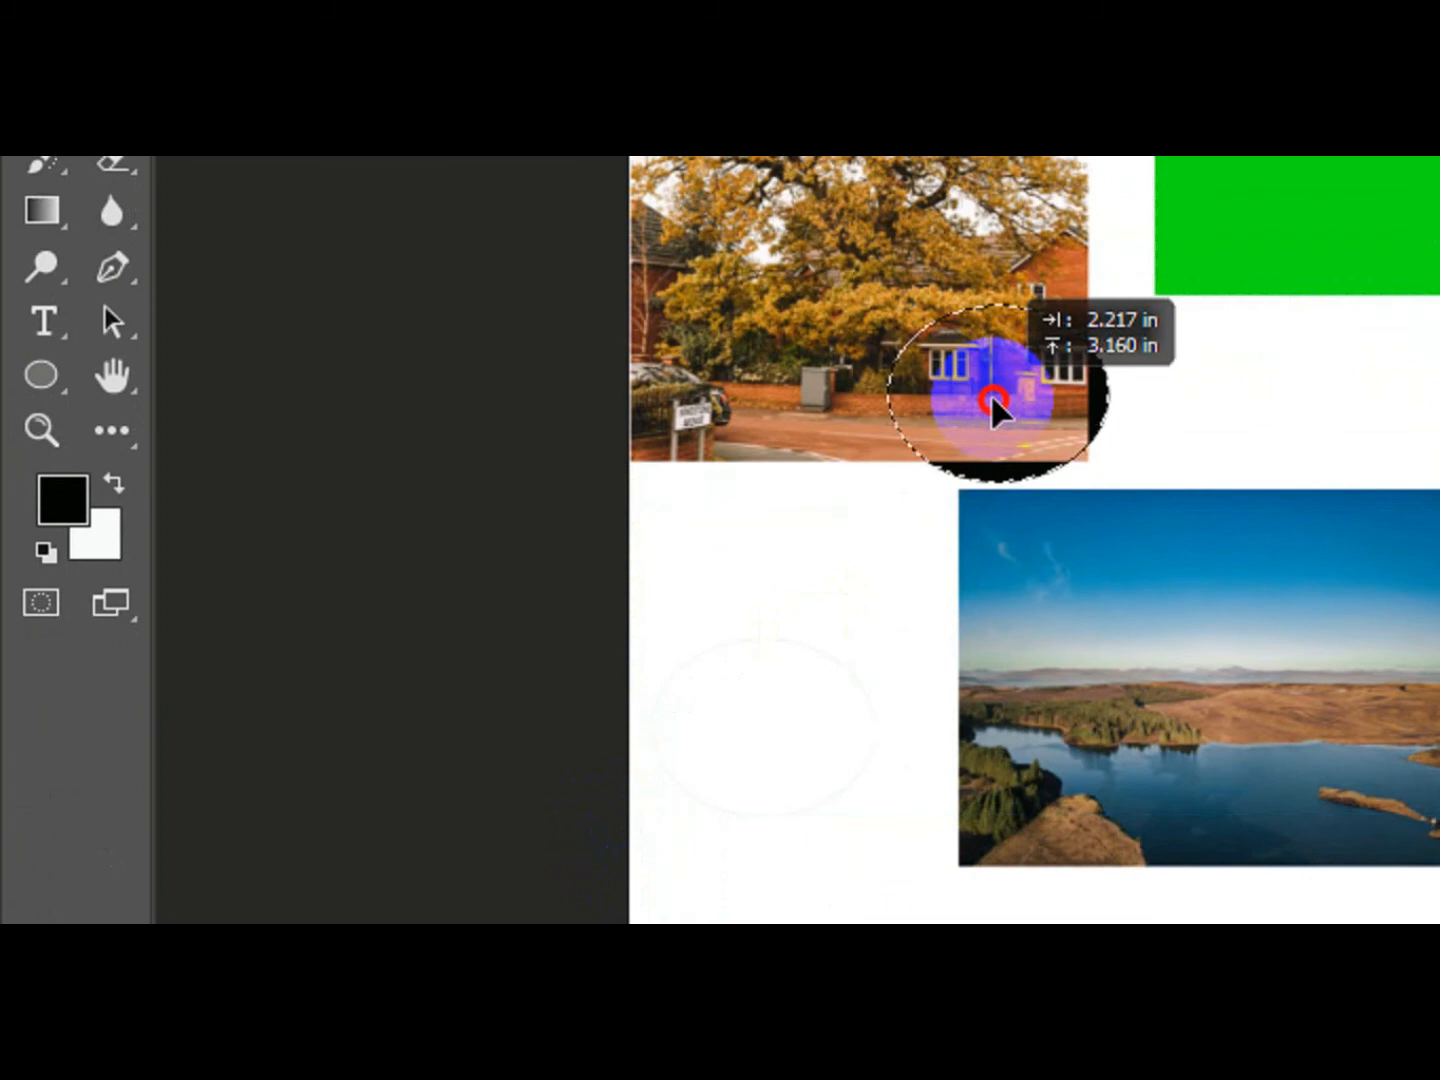
drag(990, 393, 1256, 165)
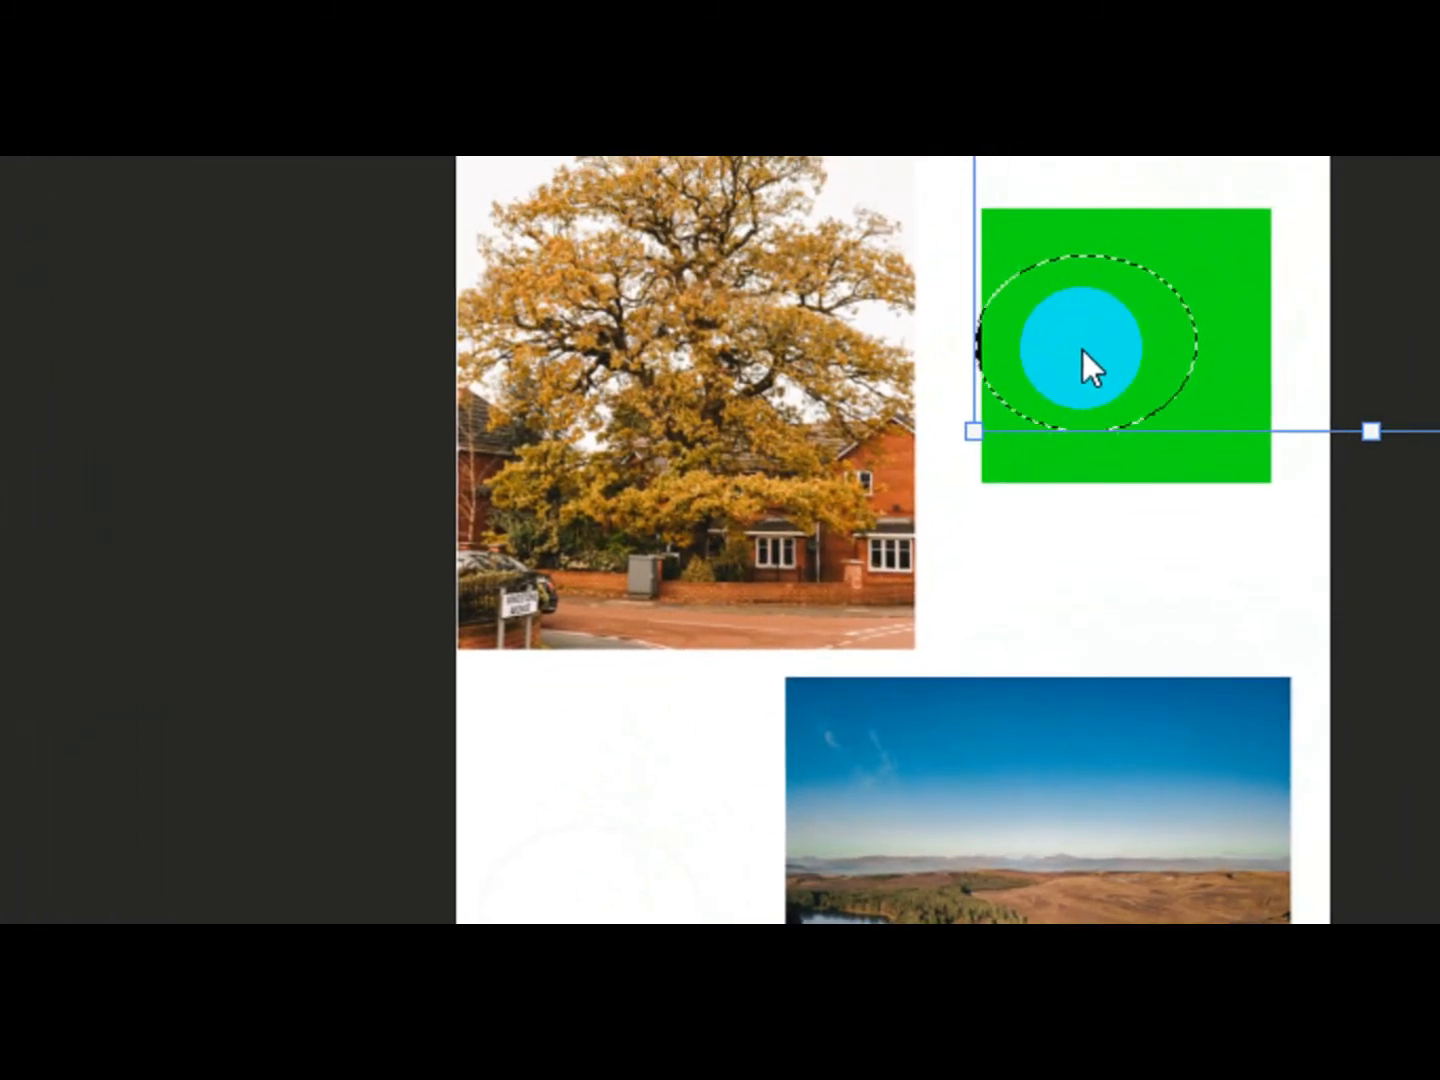
drag(1082, 350, 826, 677)
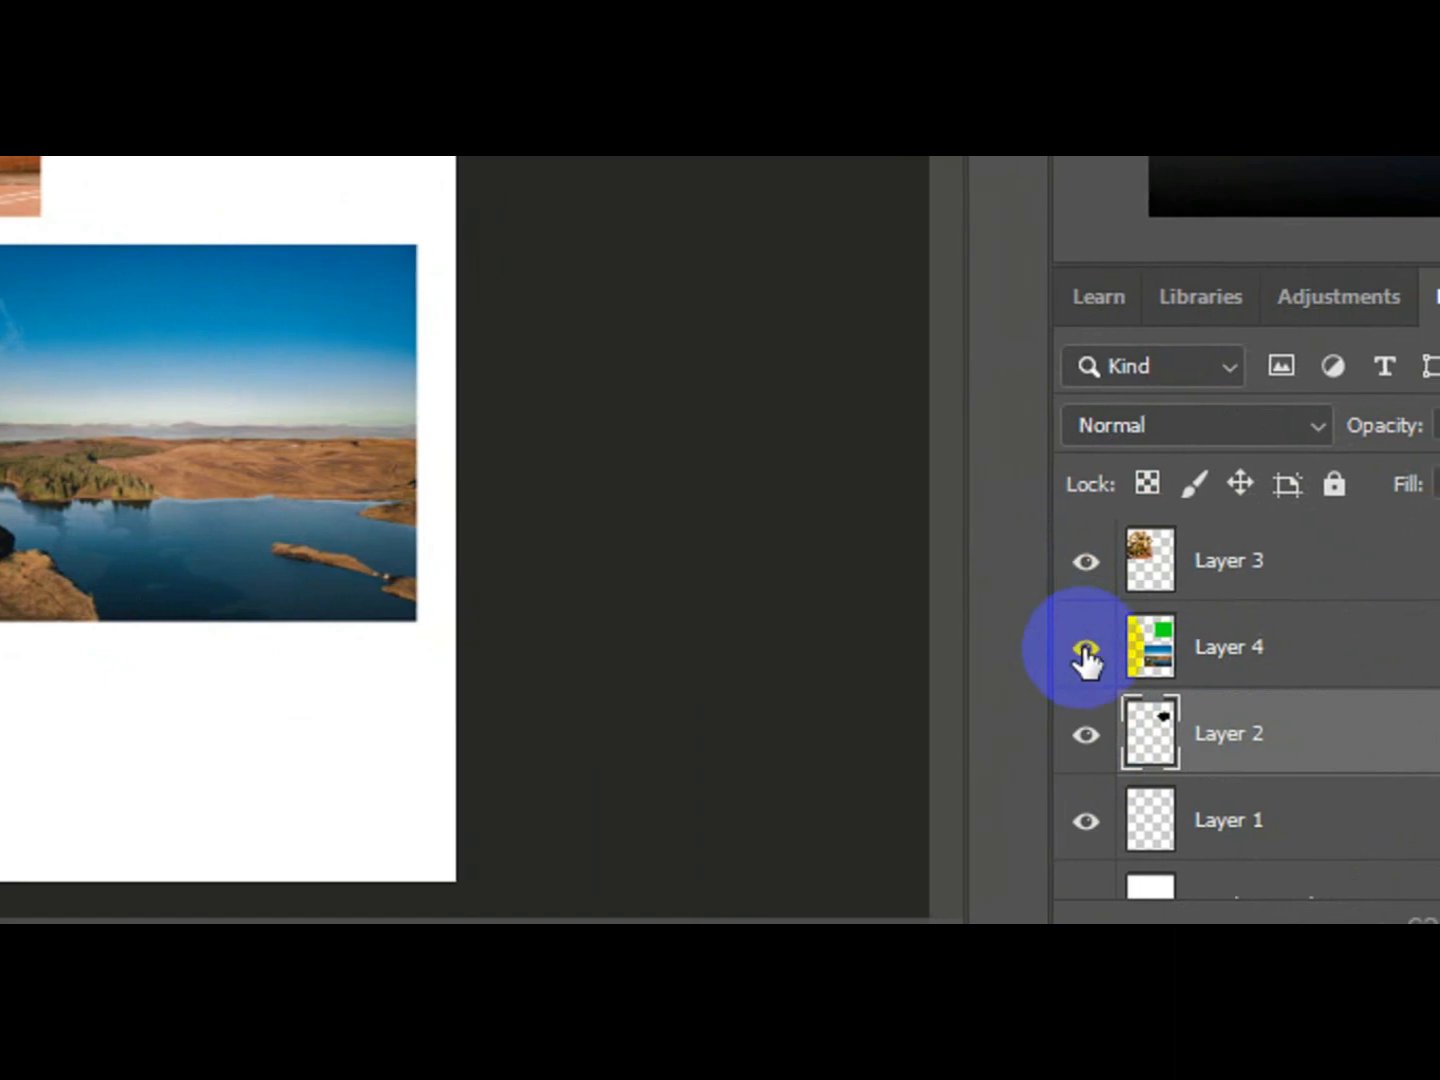
Step: Hide and show Layer 4 and Layer 2 in turn, and move the black ellipse to the white area below the tree picture
click(1095, 648)
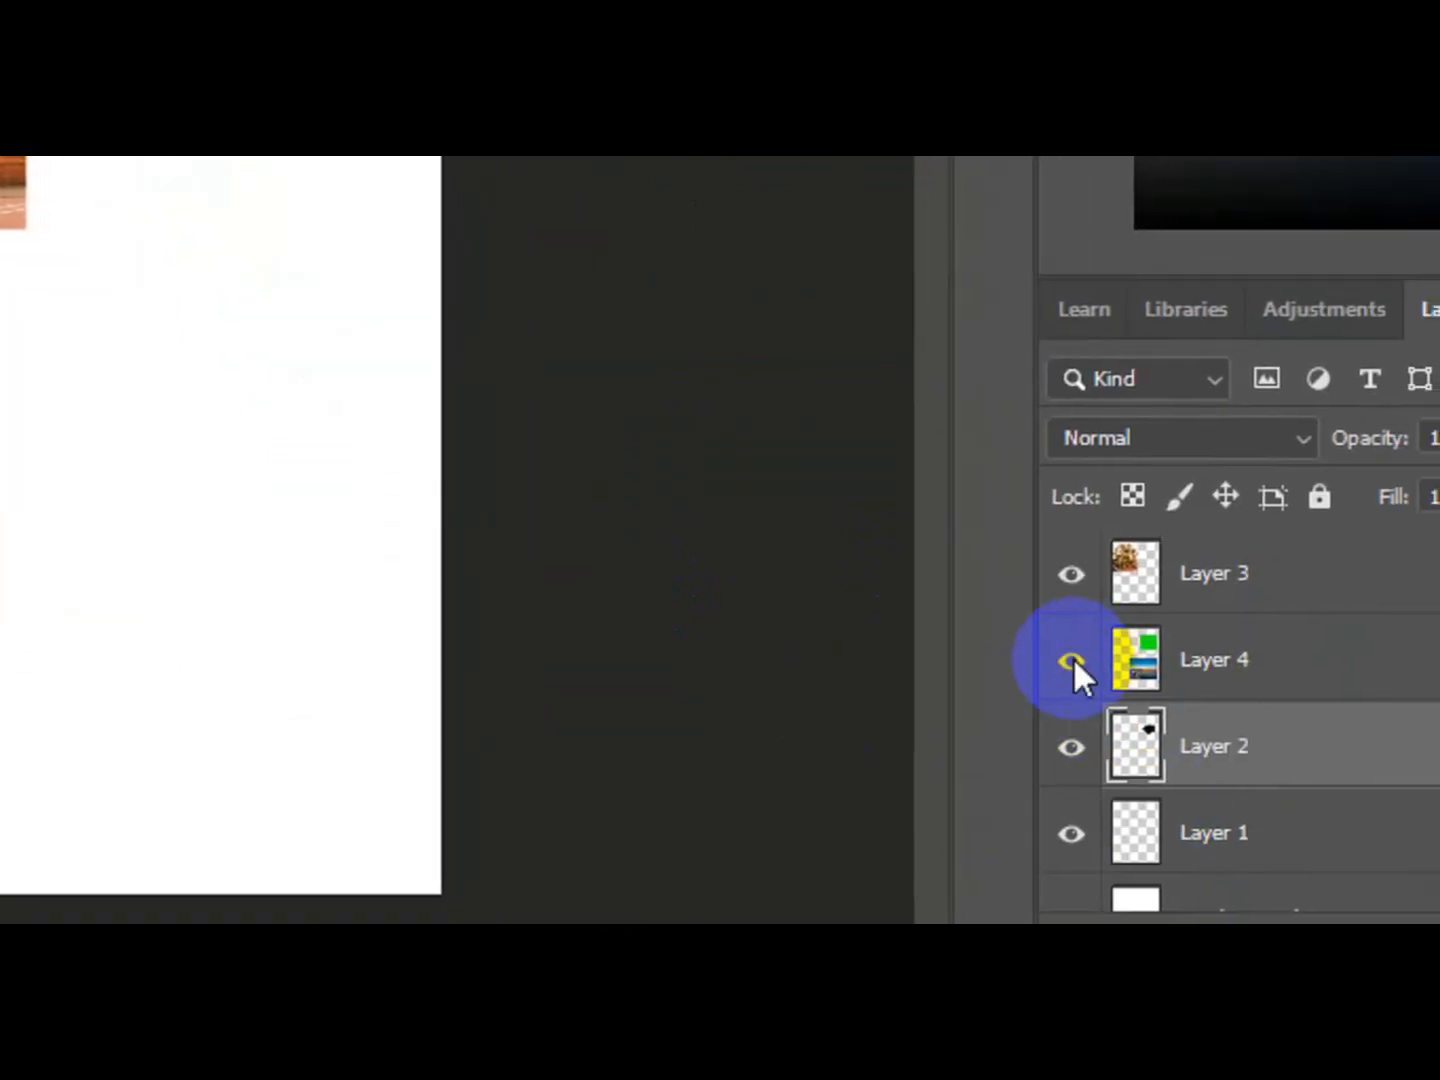
click(1074, 657)
click(1072, 746)
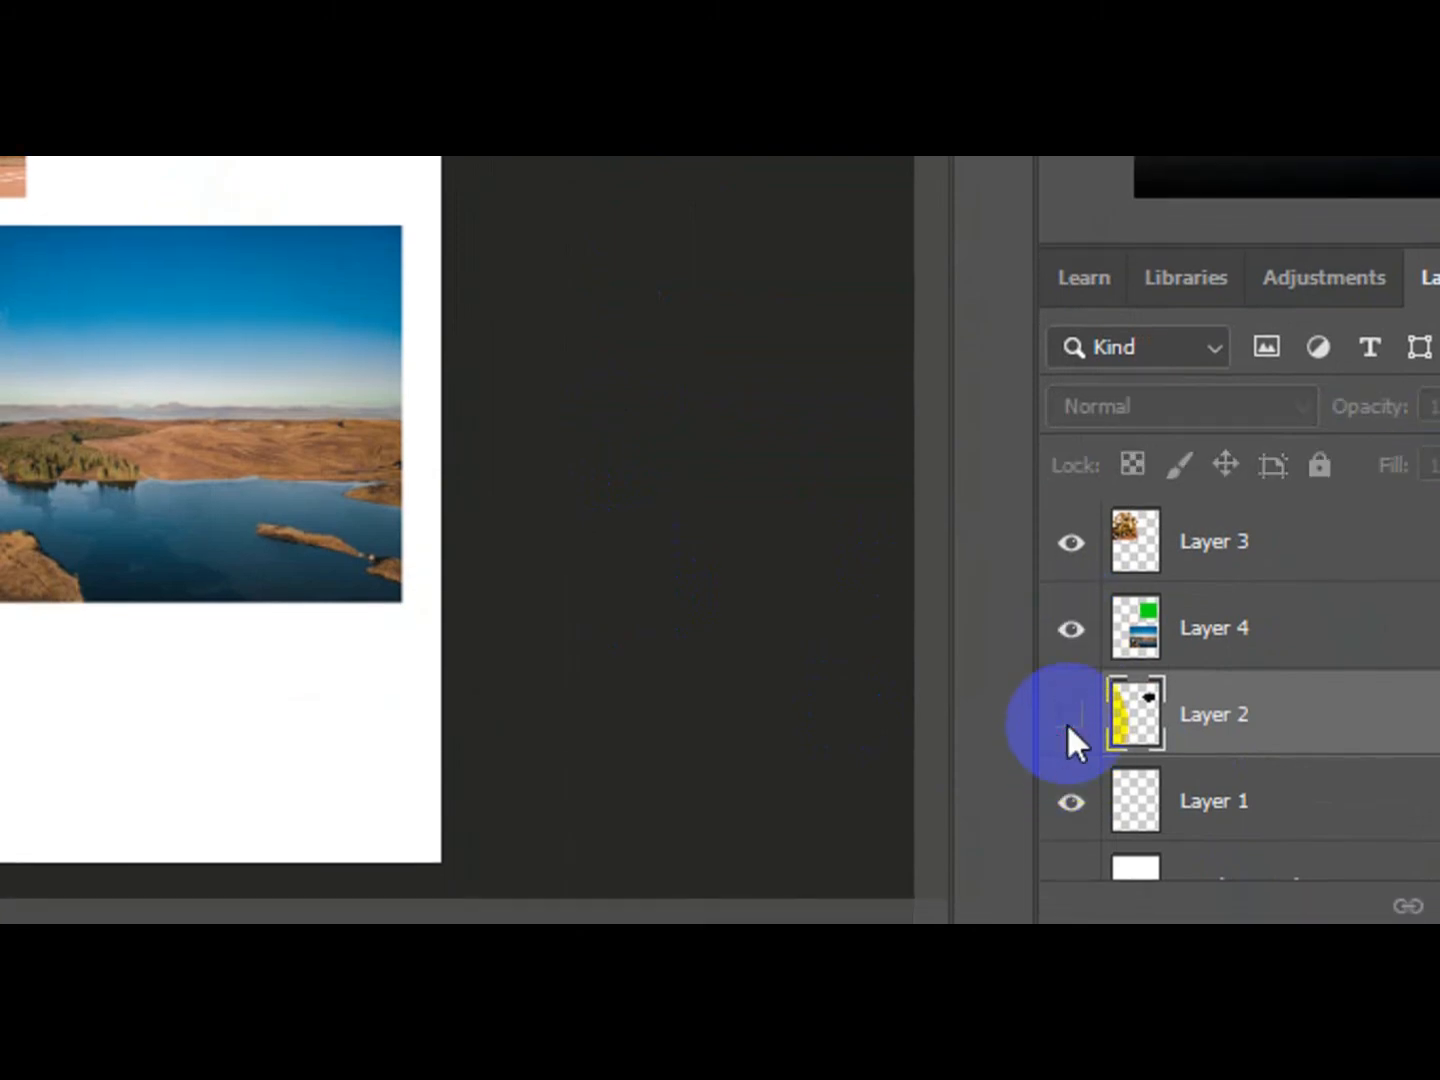
click(1067, 725)
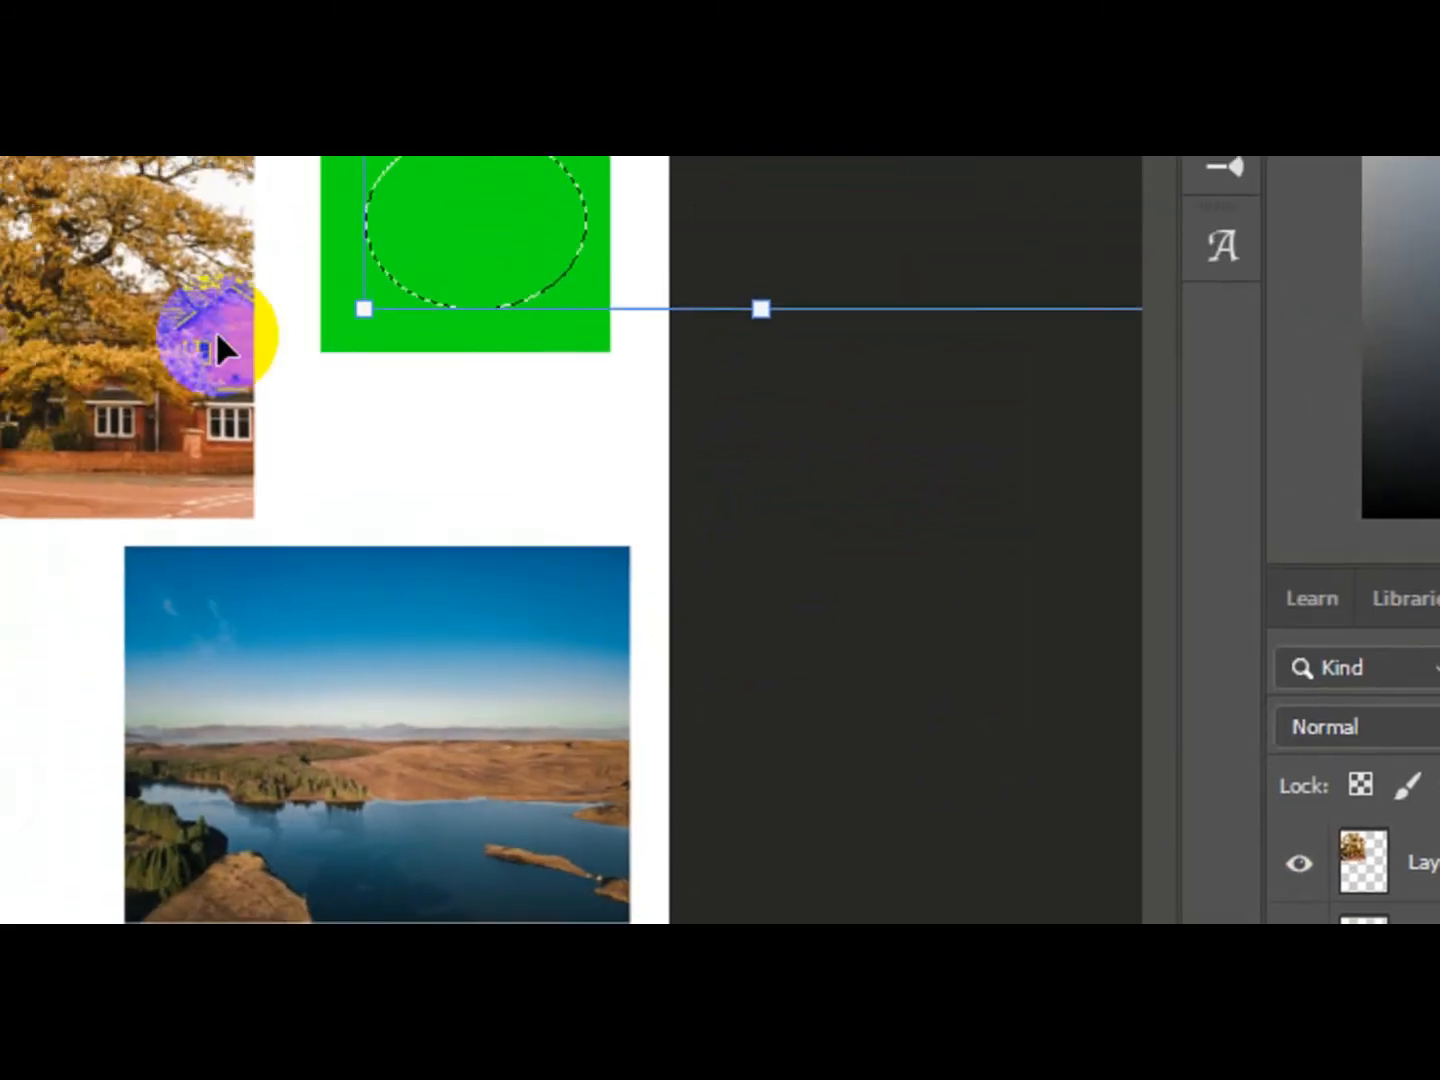
drag(475, 303, 835, 545)
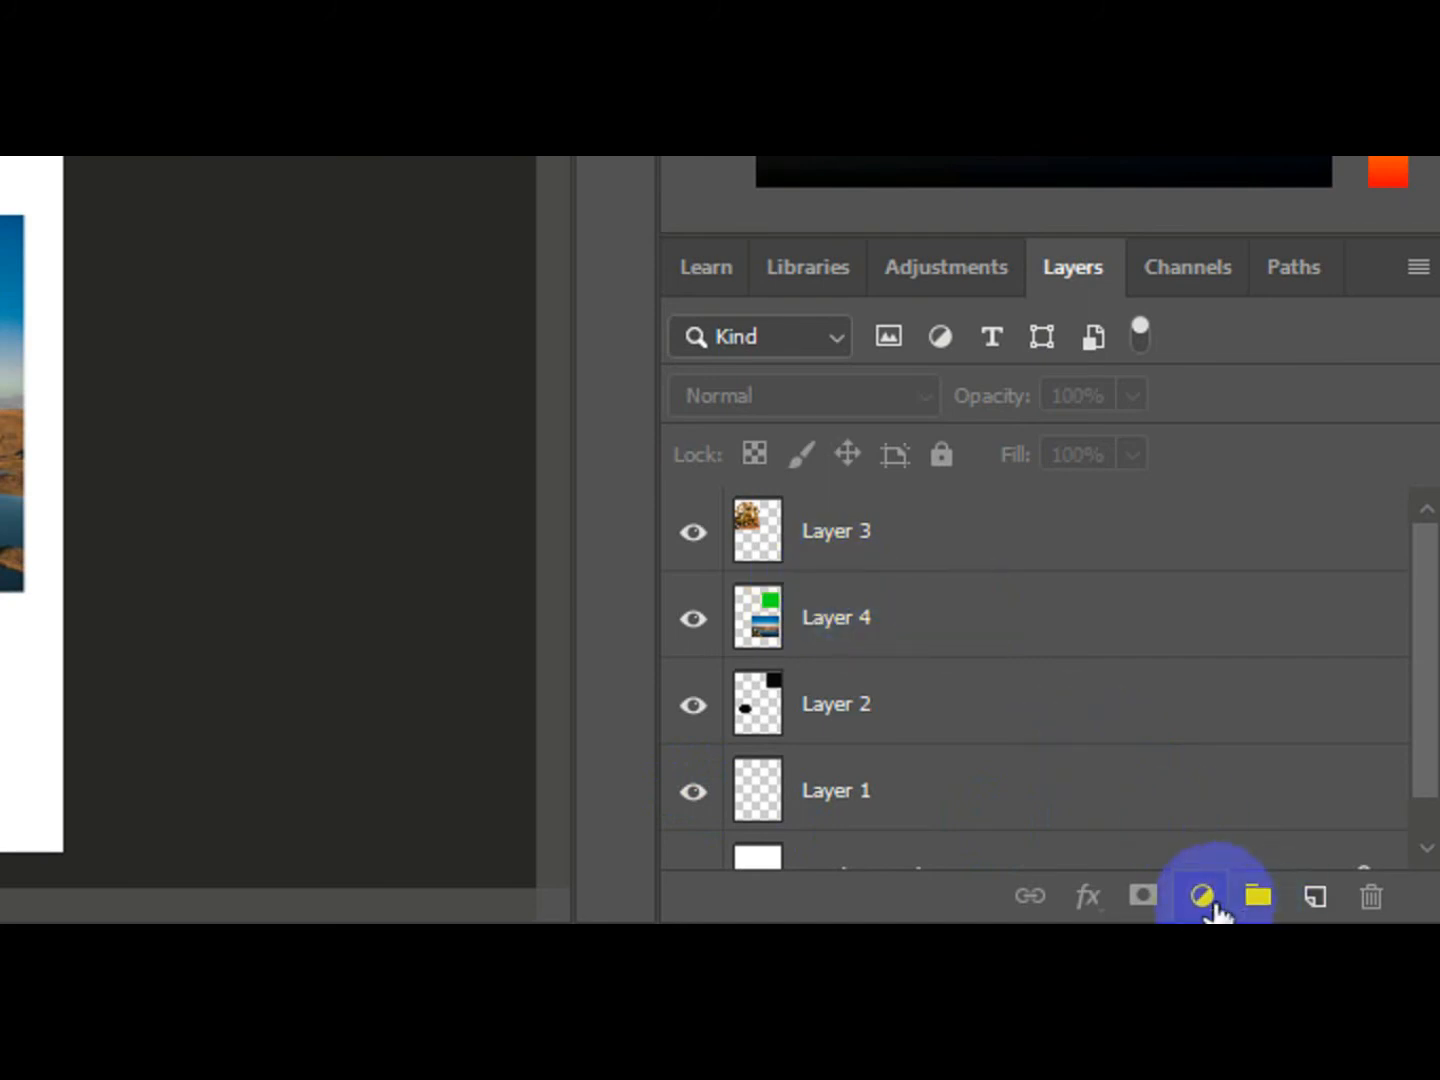
Step: Create a new layer group above Layer 3 and place Layer 3, Layer 4 and Layer 1 inside it
click(975, 569)
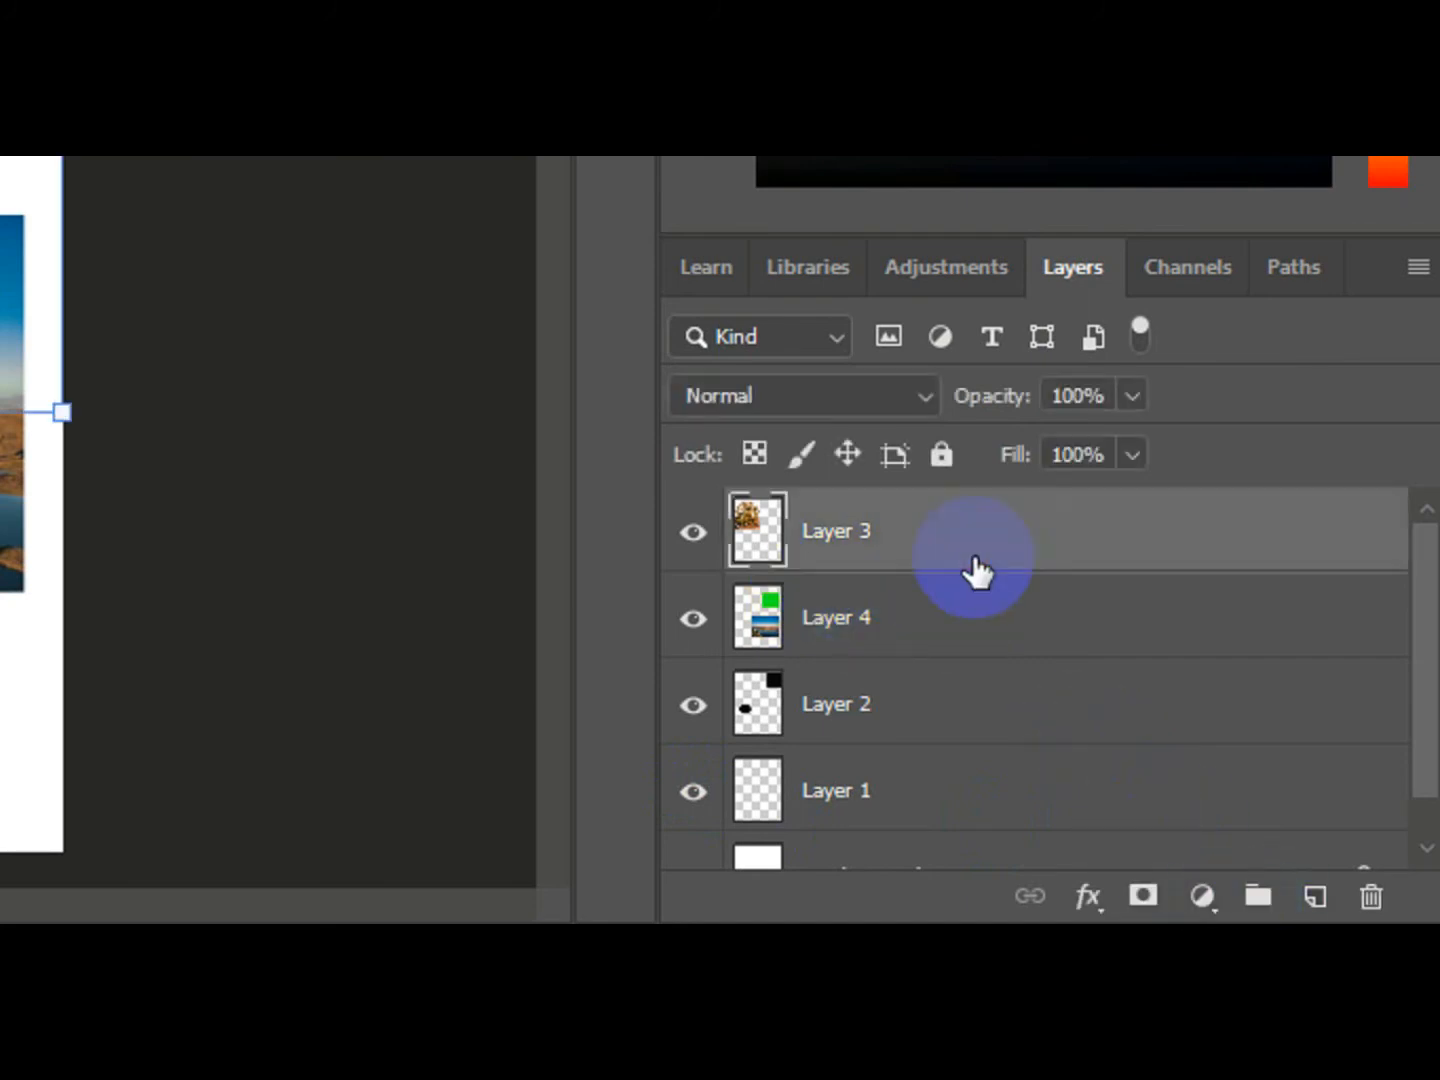
click(1250, 906)
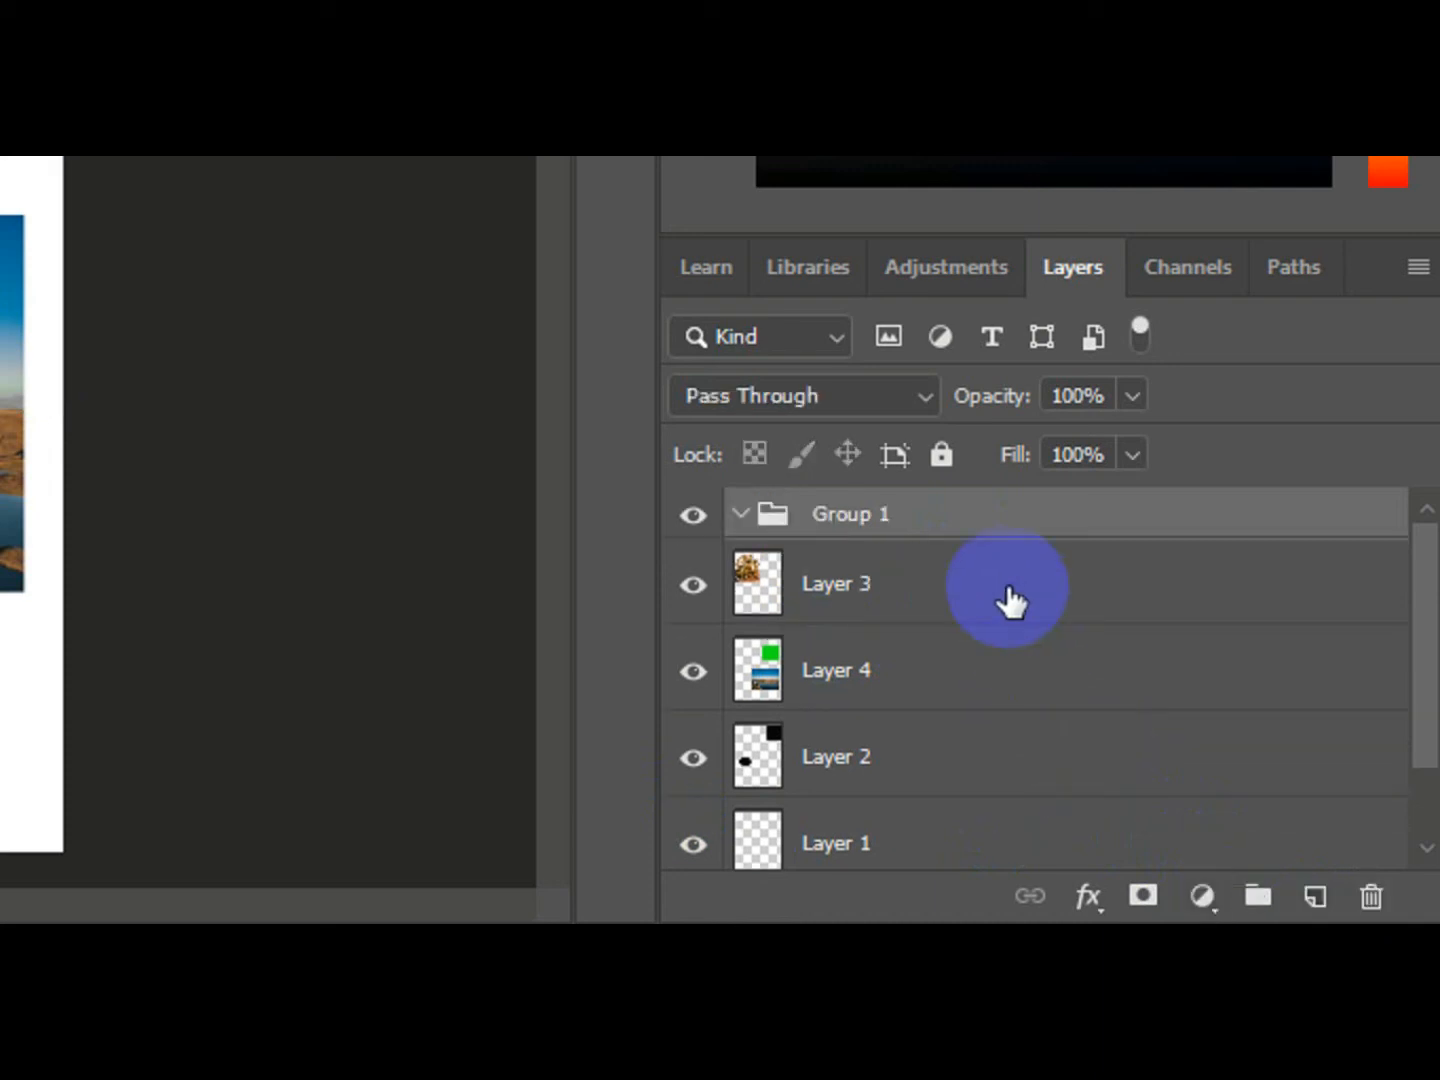
drag(1022, 591, 1021, 532)
drag(1025, 611, 987, 595)
drag(991, 672, 975, 530)
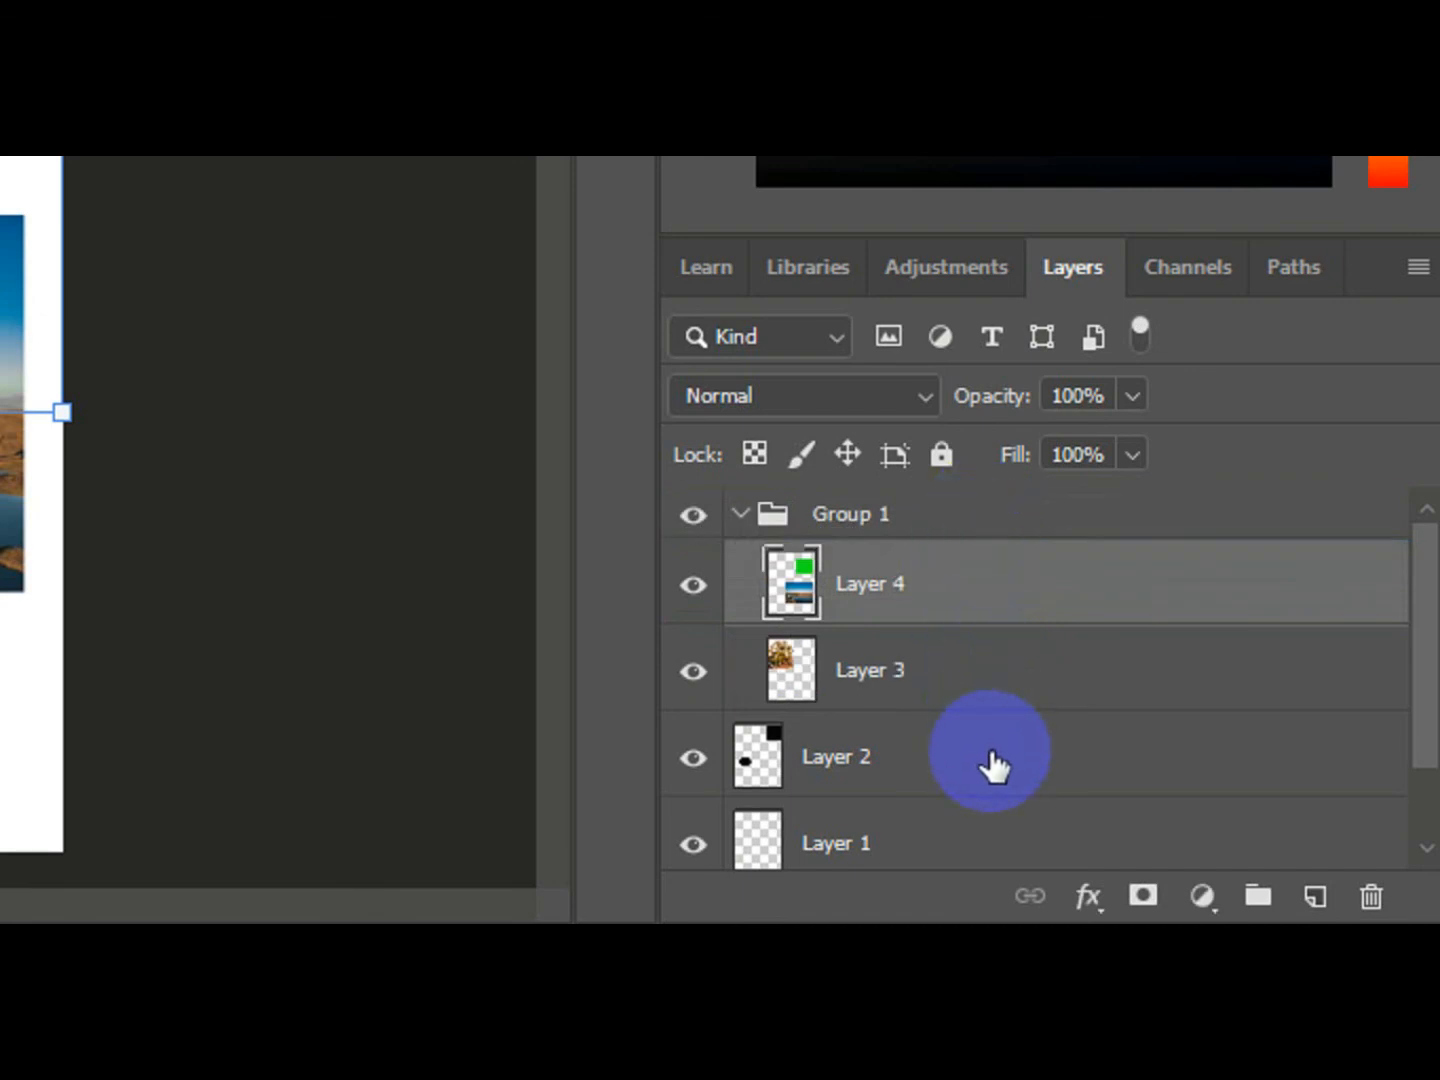
drag(990, 762, 968, 483)
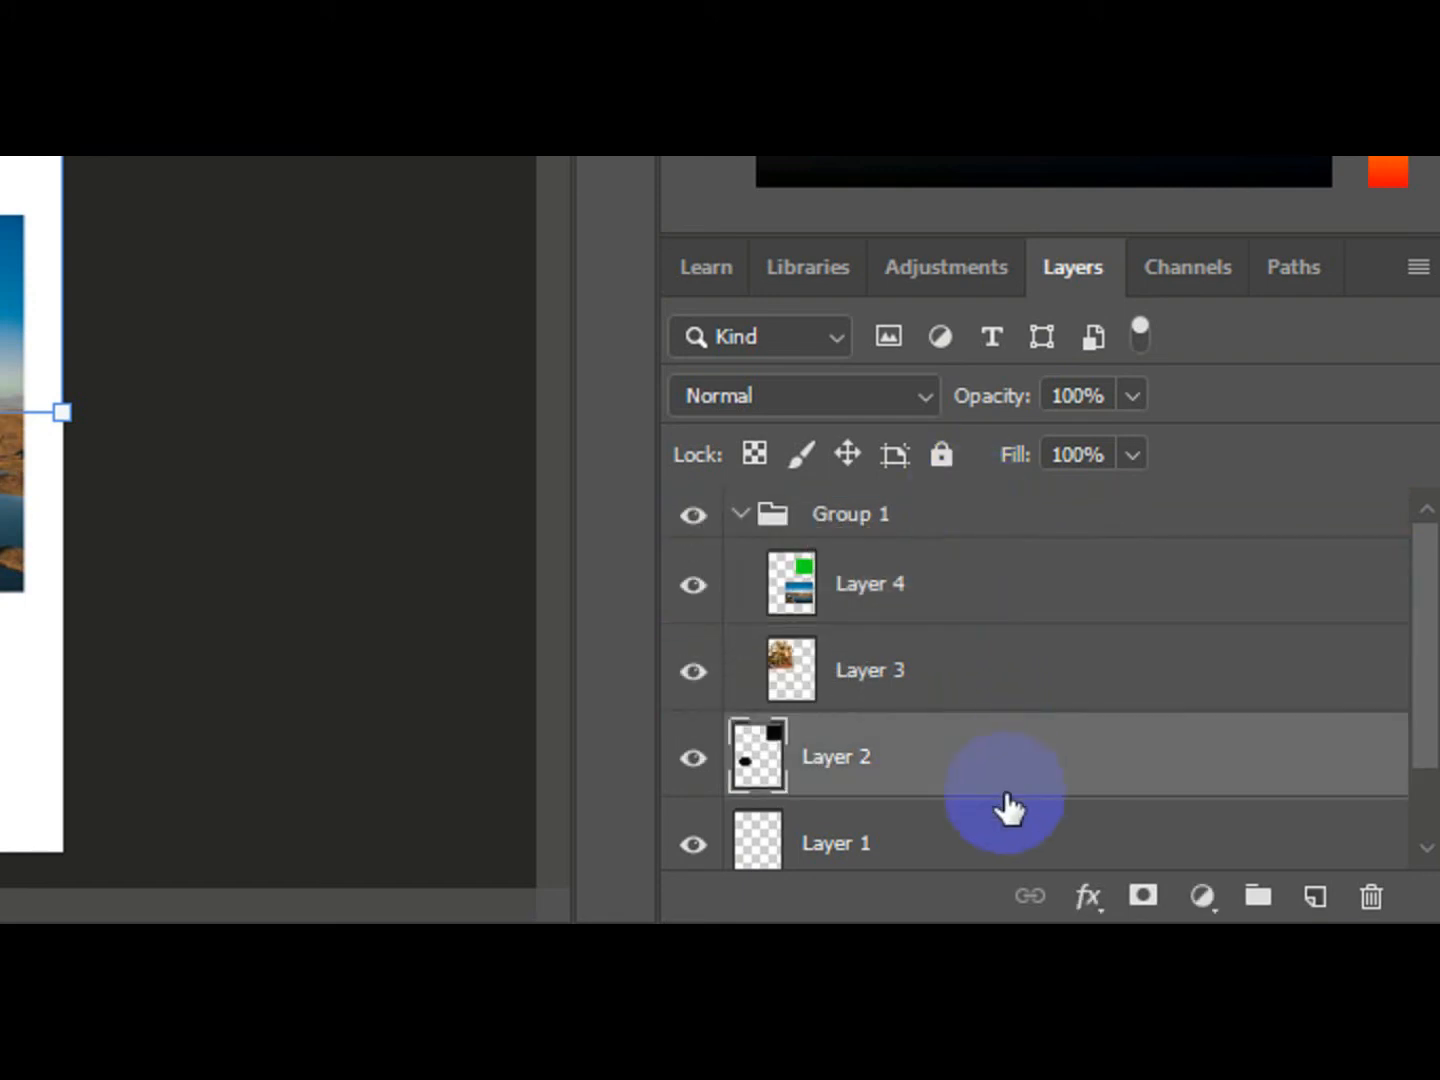
click(1003, 826)
drag(1004, 825, 970, 518)
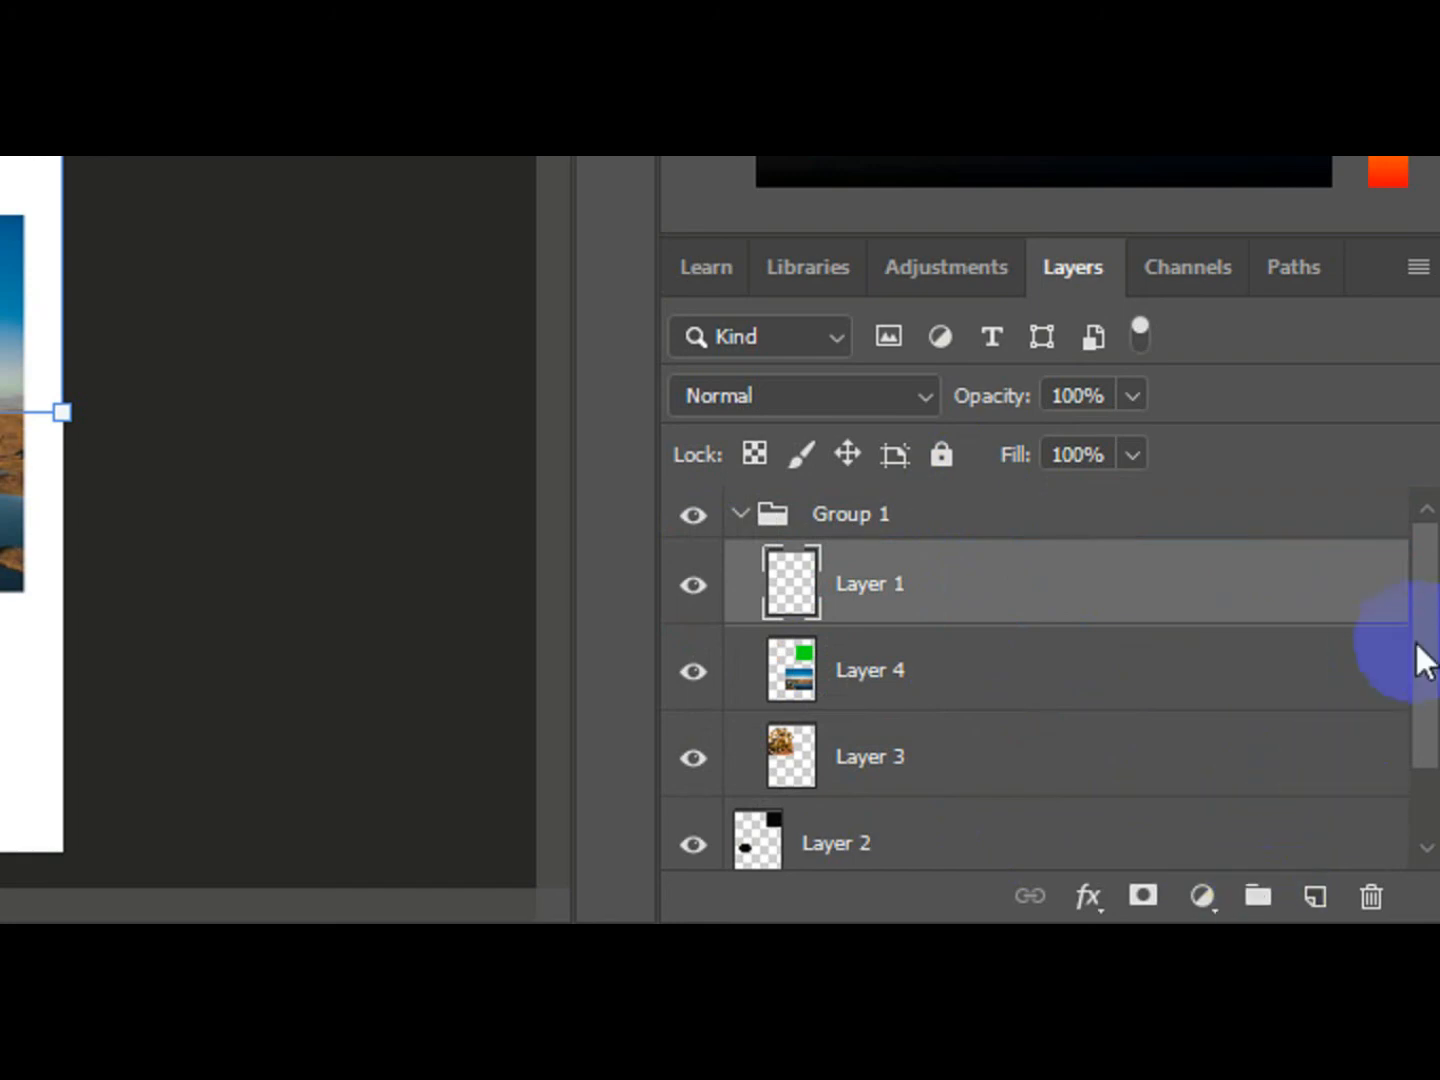
Step: Undo the layer moves into Group 1 and the creation of the group
key(ctrl+z)
key(ctrl+z)
key(ctrl+z)
key(ctrl+z)
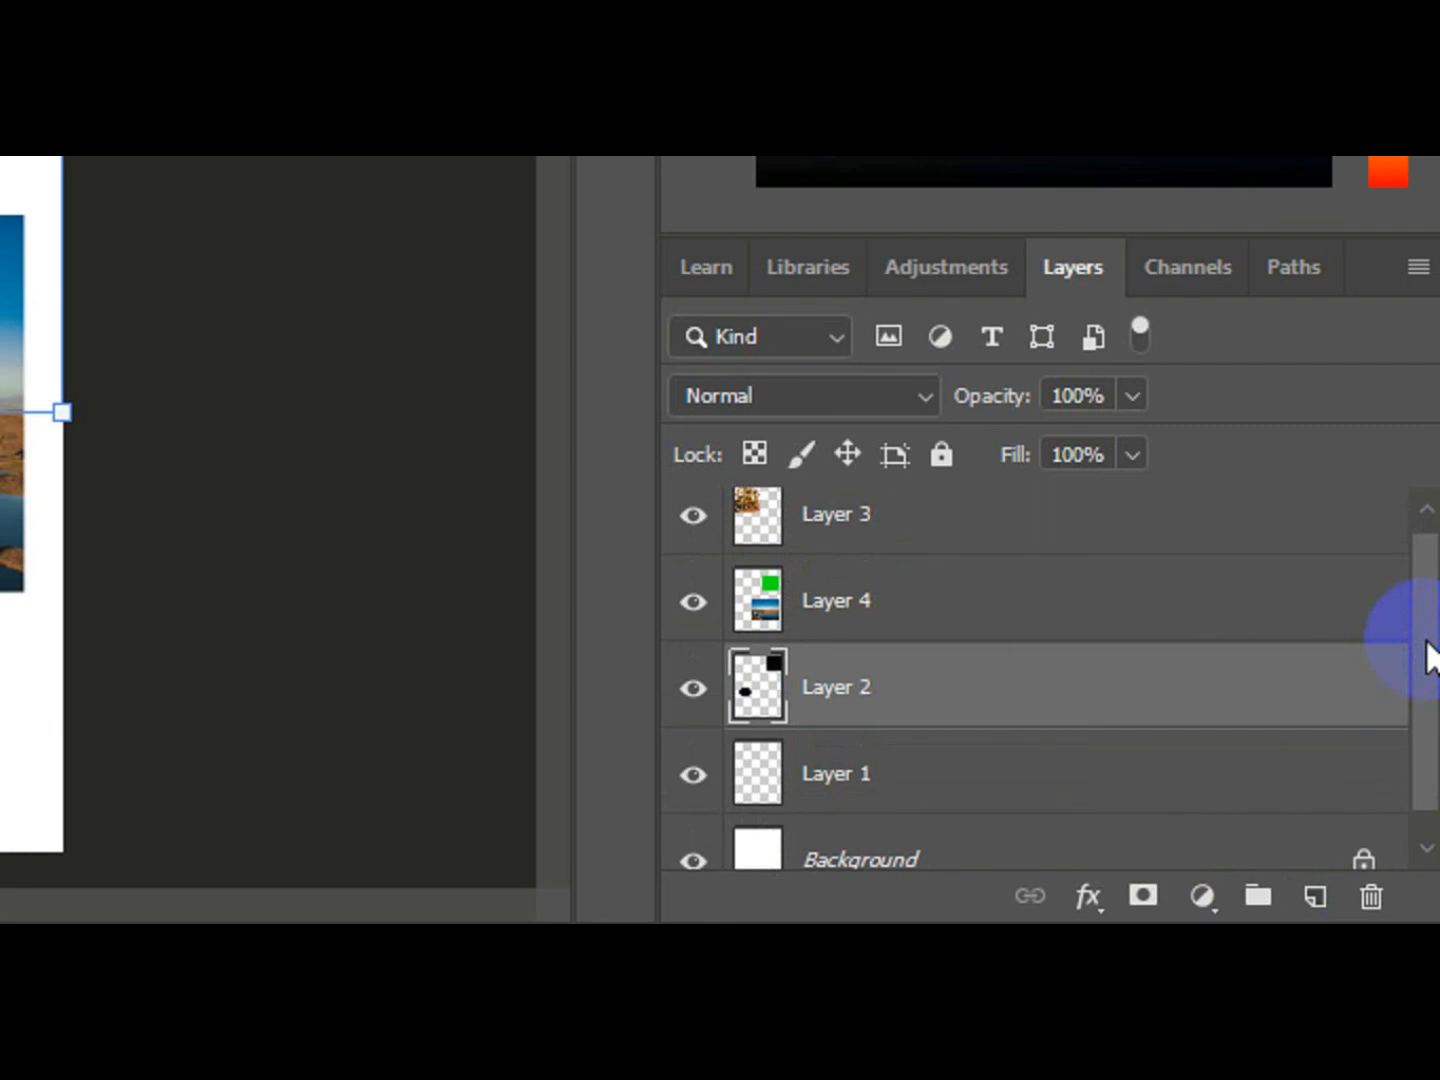
Step: Group Layer 3, Layer 4, Layer 2 and Layer 1 together in a new layer group and expand it to show its layers
click(994, 546)
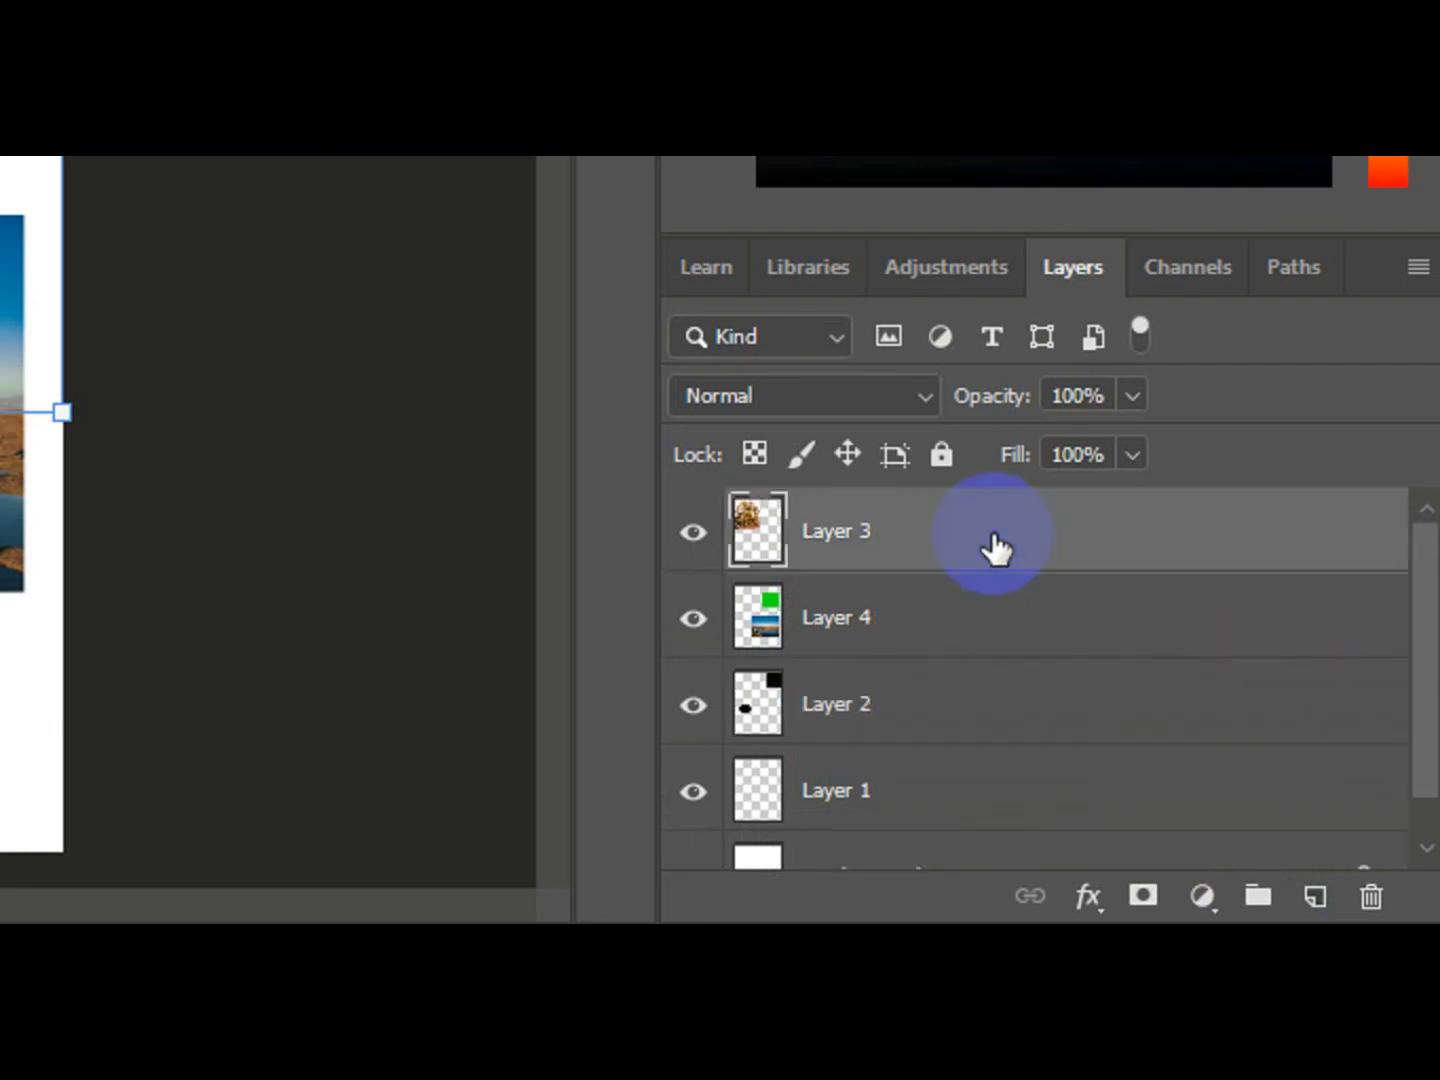
shift+click(984, 625)
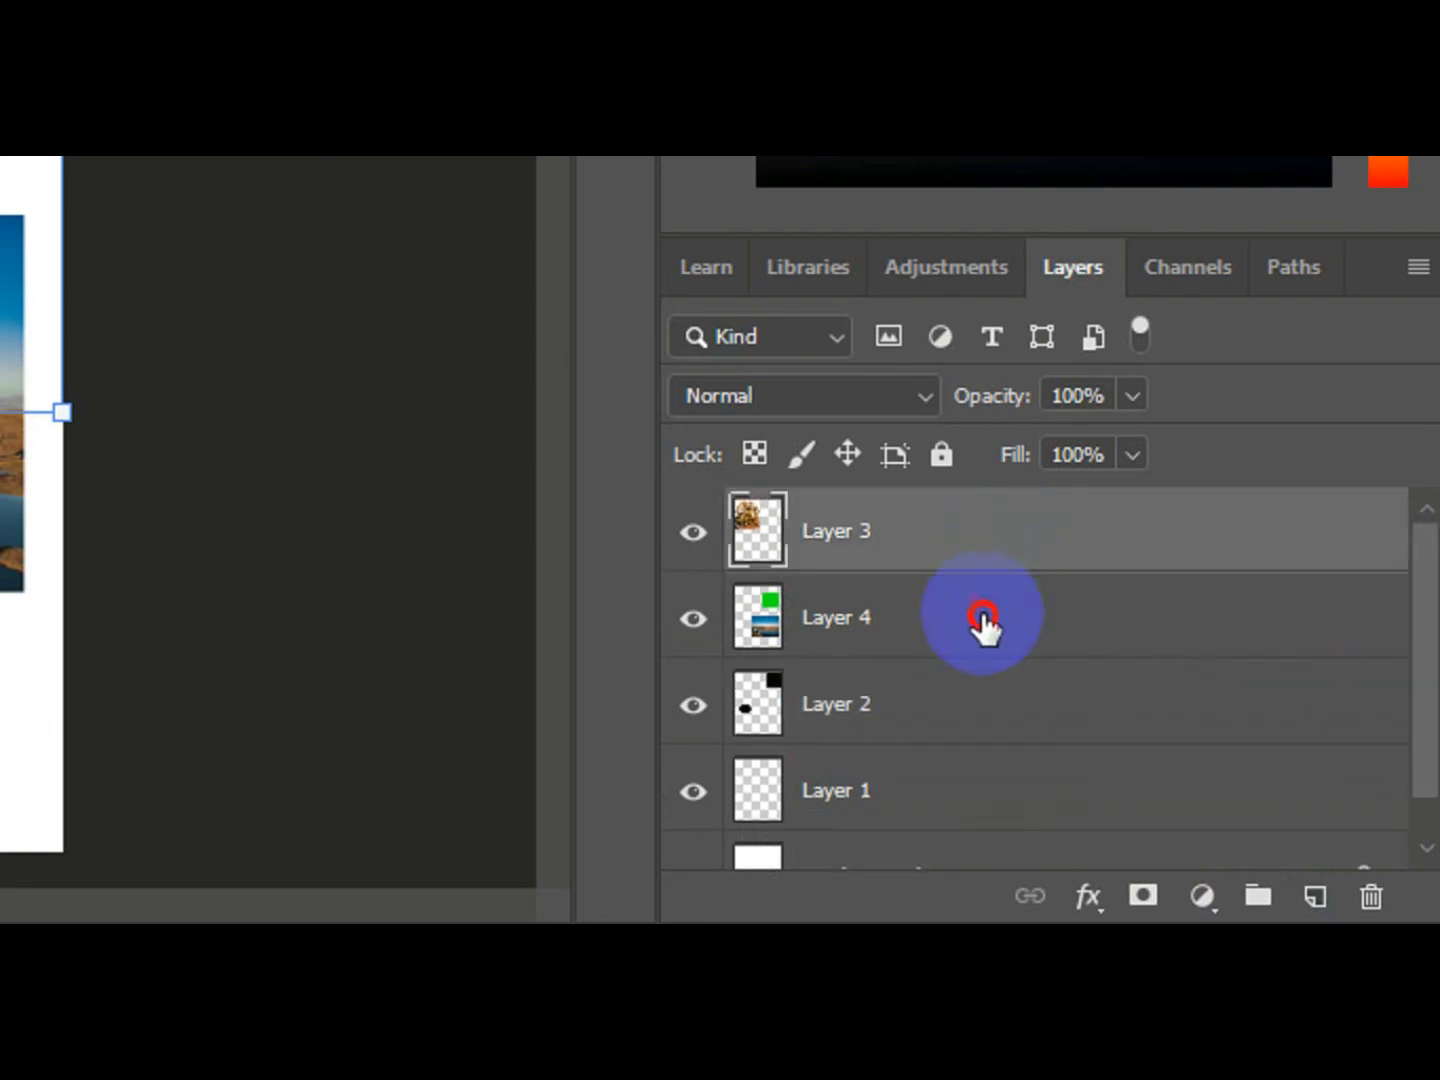
shift+click(979, 717)
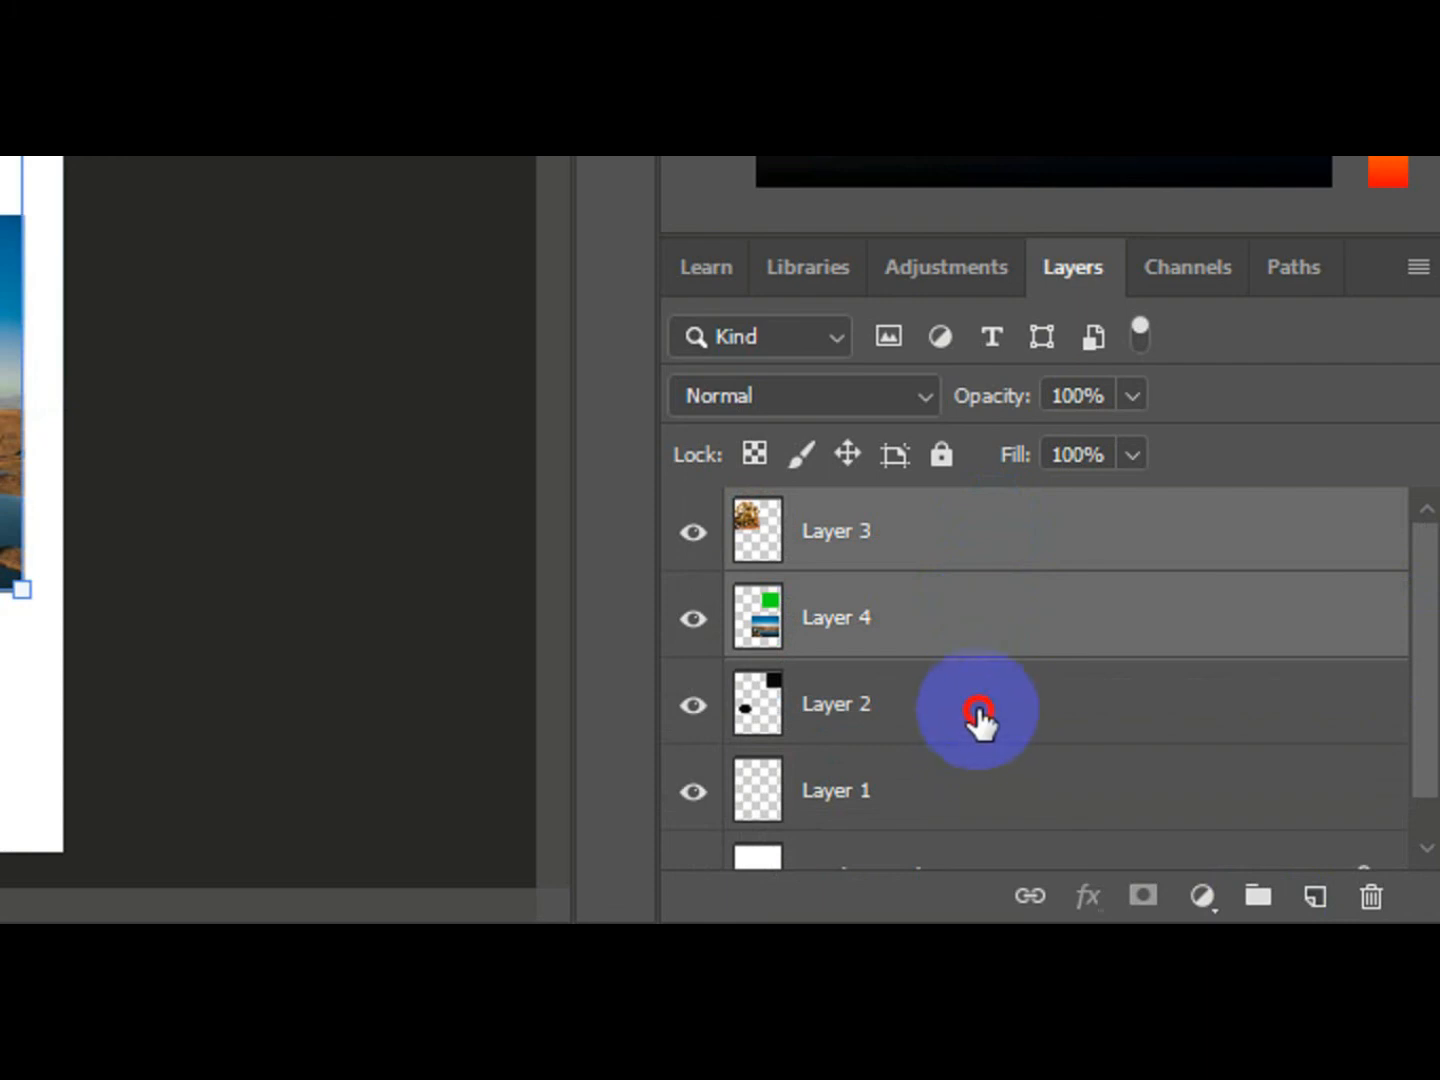
shift+click(977, 826)
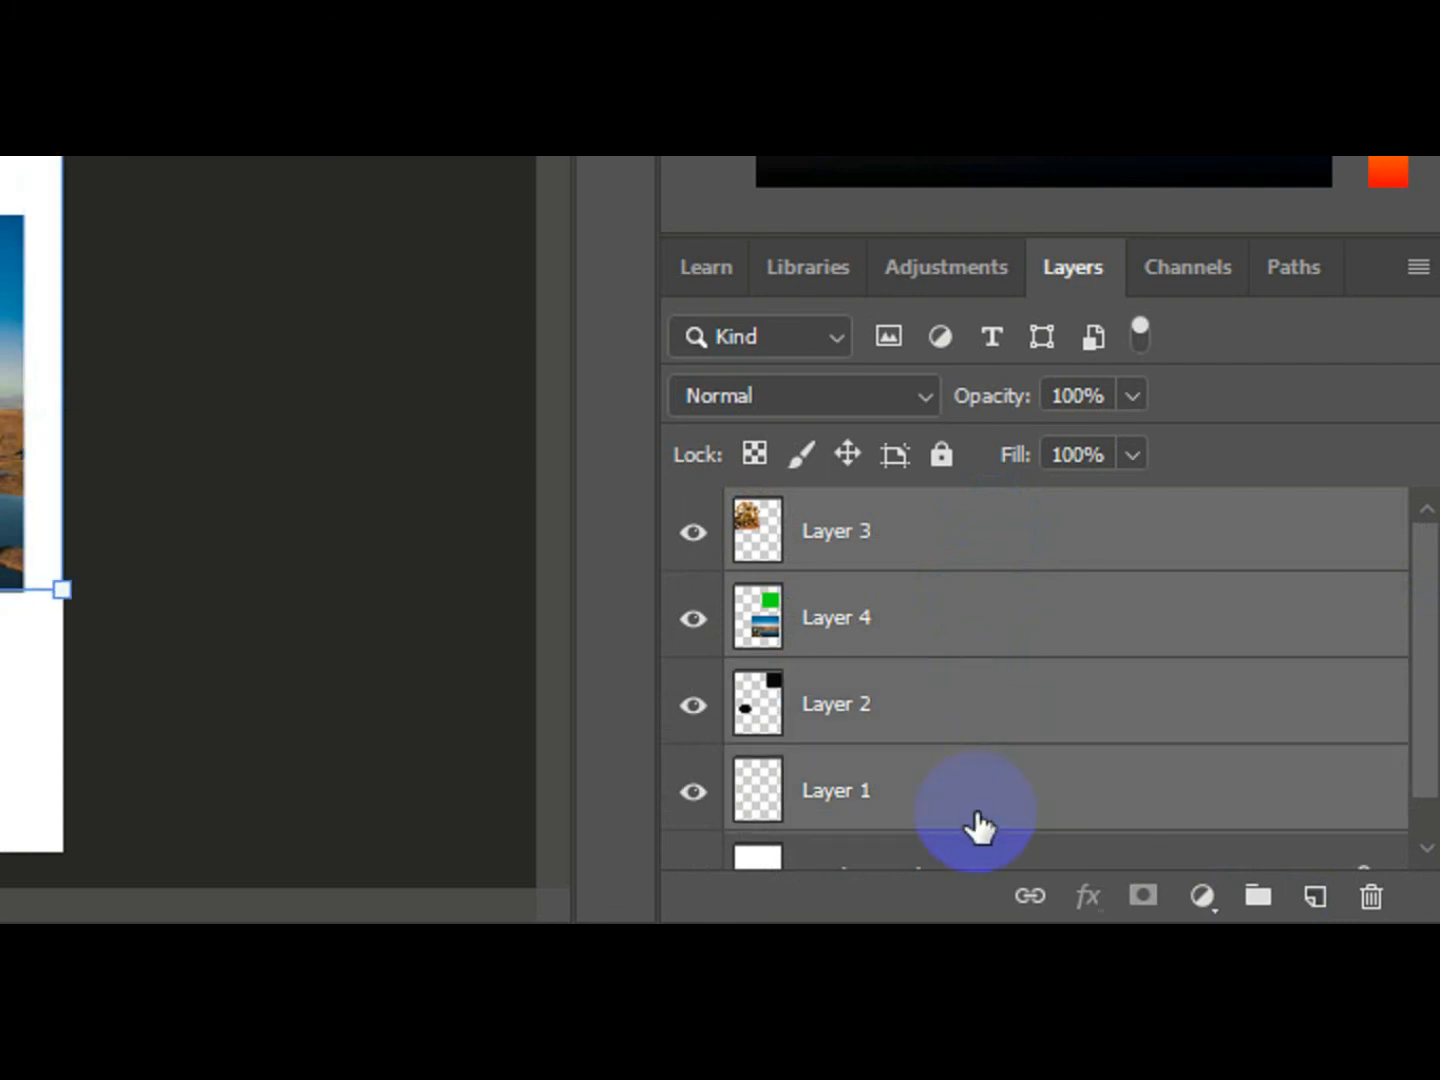
click(1258, 898)
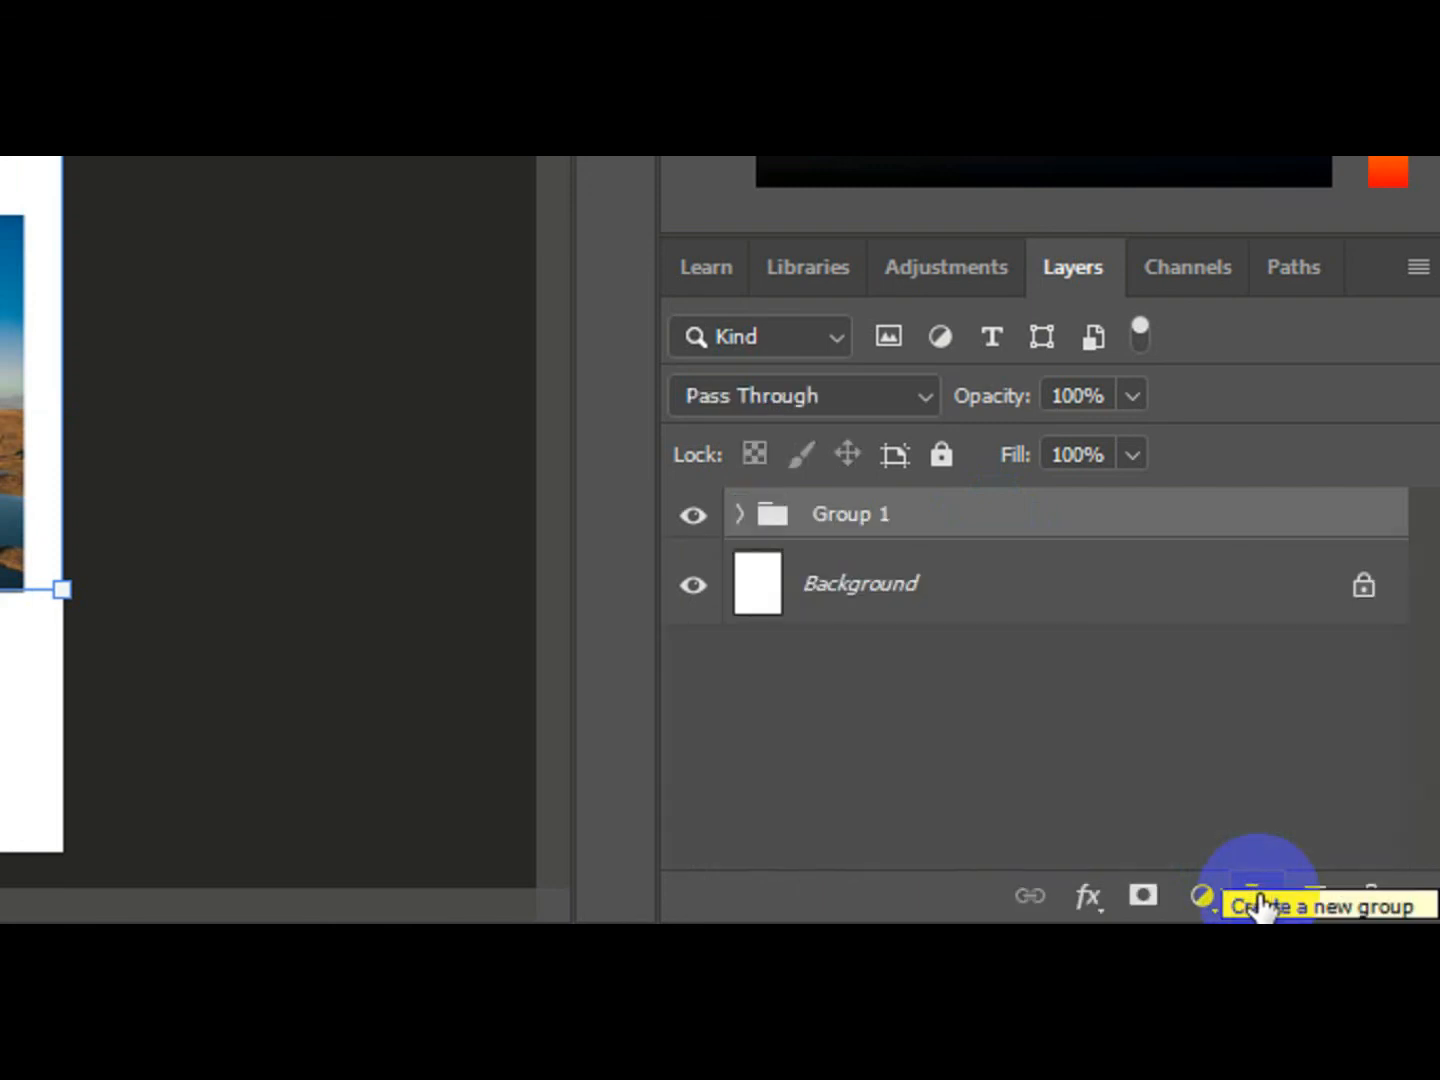
click(739, 514)
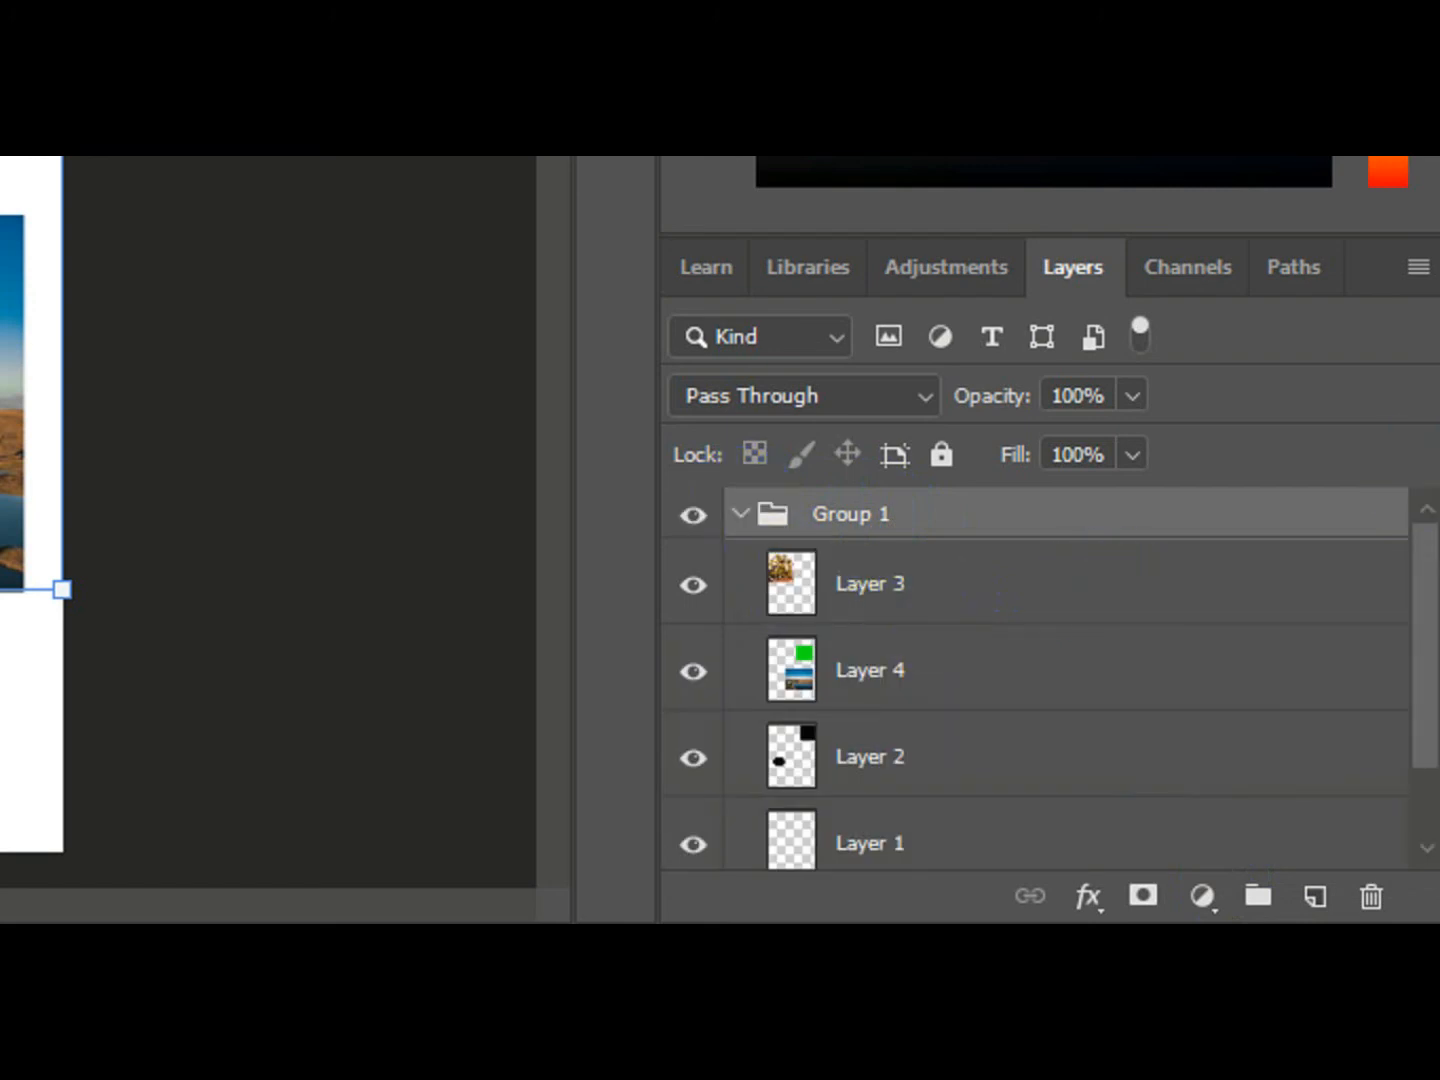
drag(1426, 575, 1434, 497)
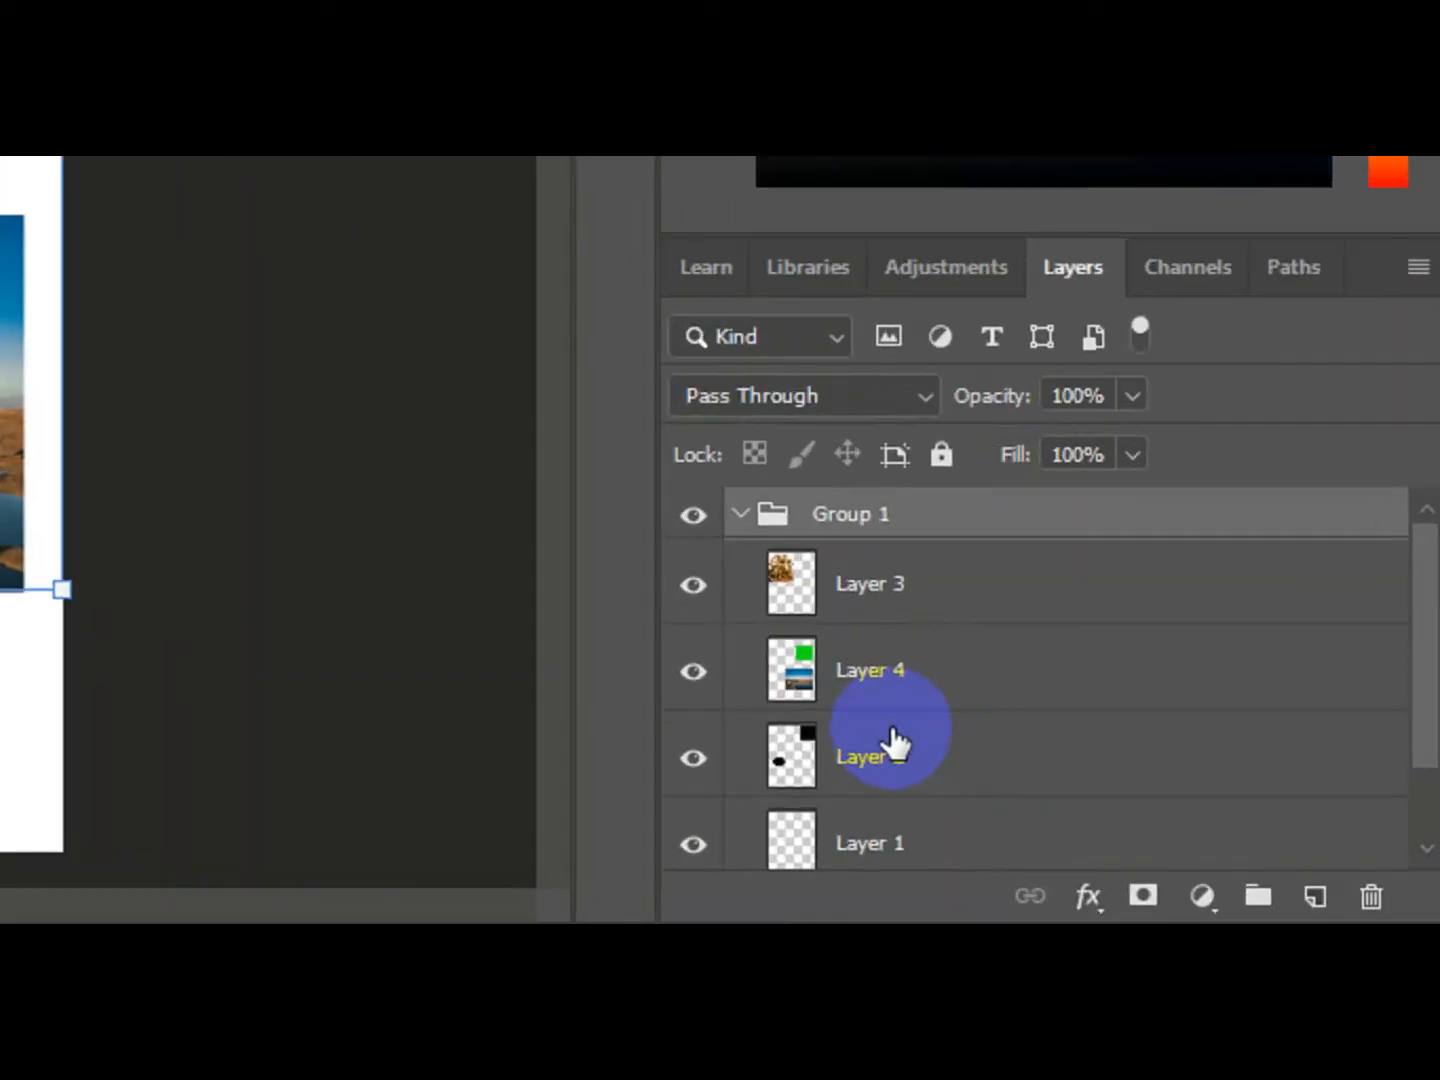
Step: Delete Layer 3 from Group 1
click(916, 600)
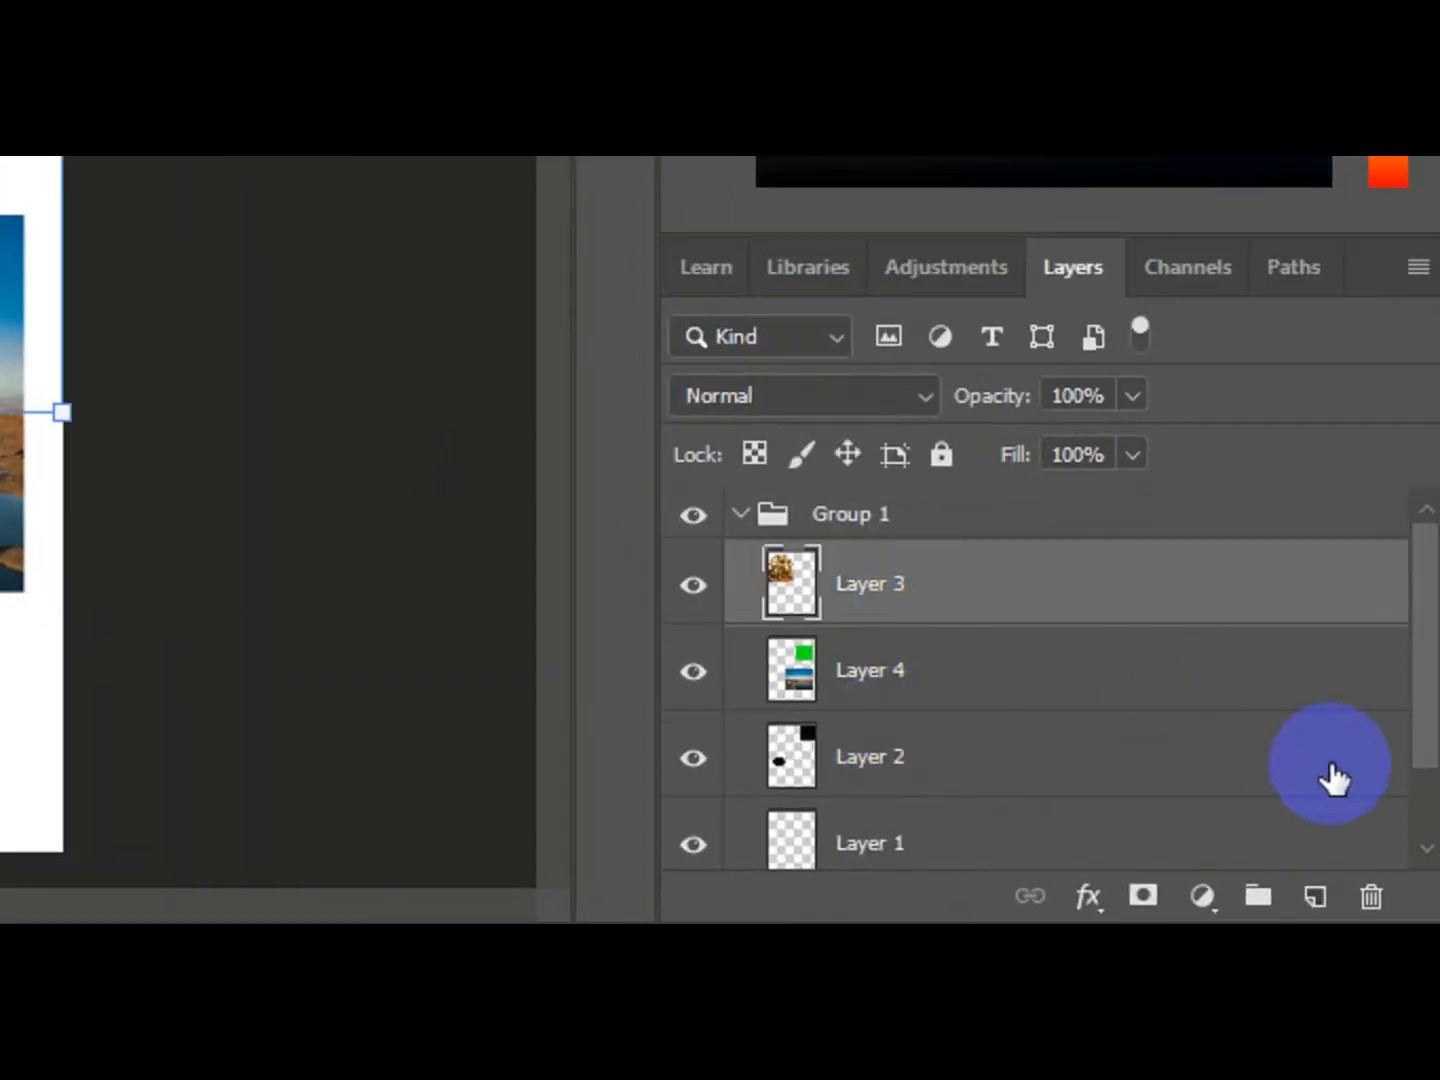
click(1372, 898)
click(1372, 897)
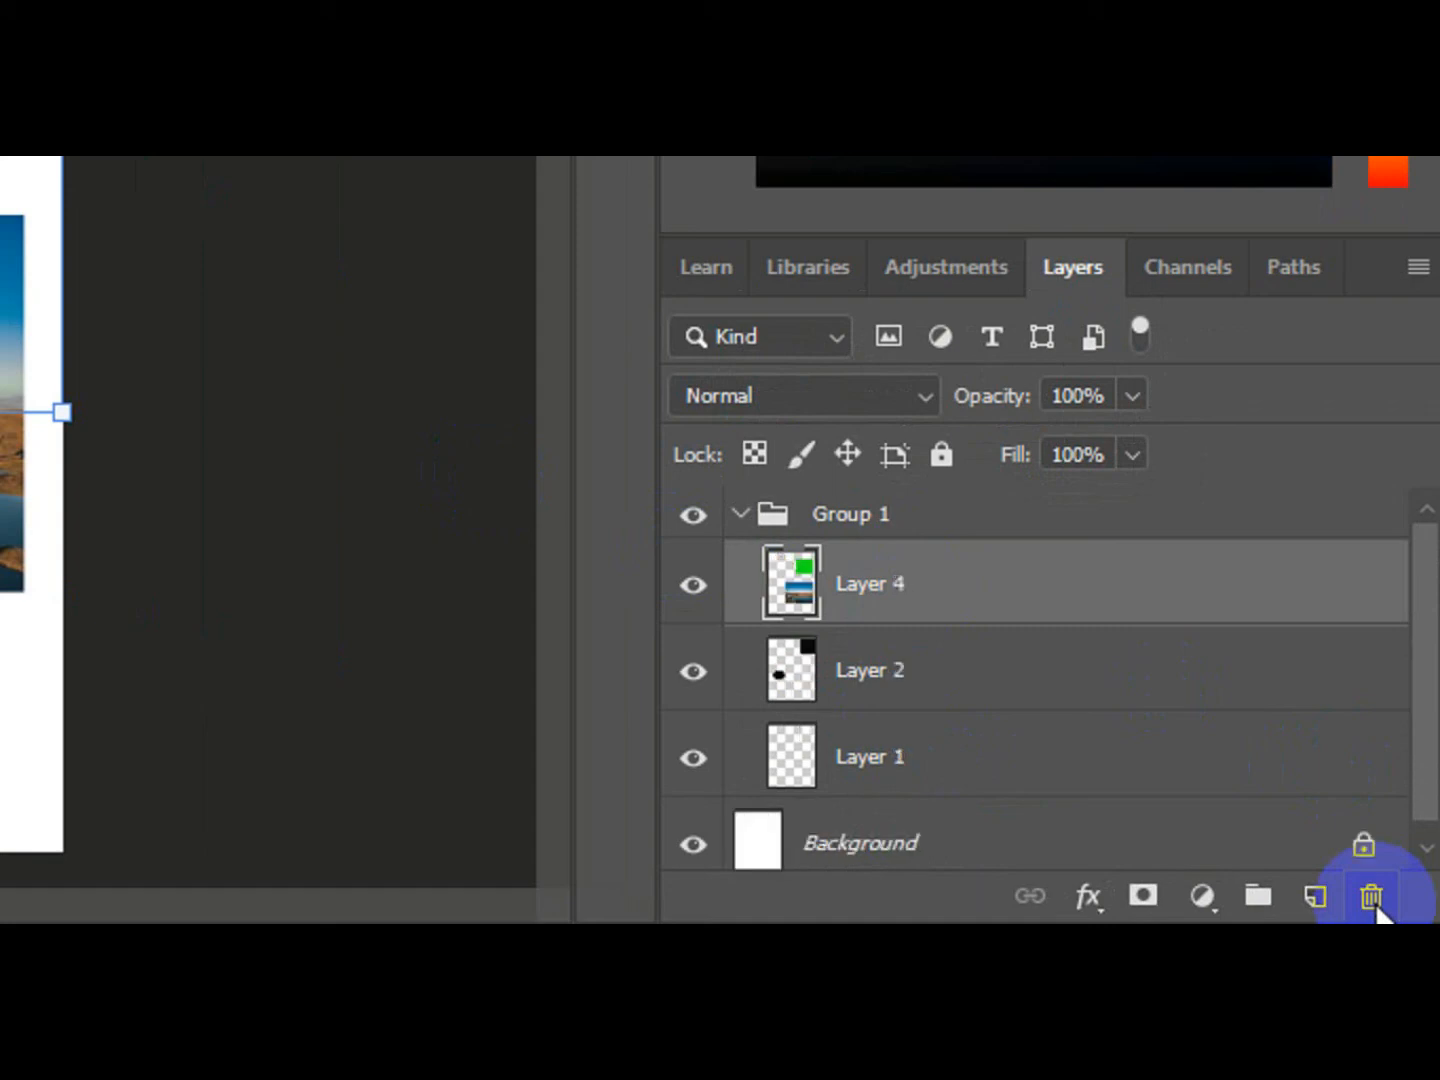